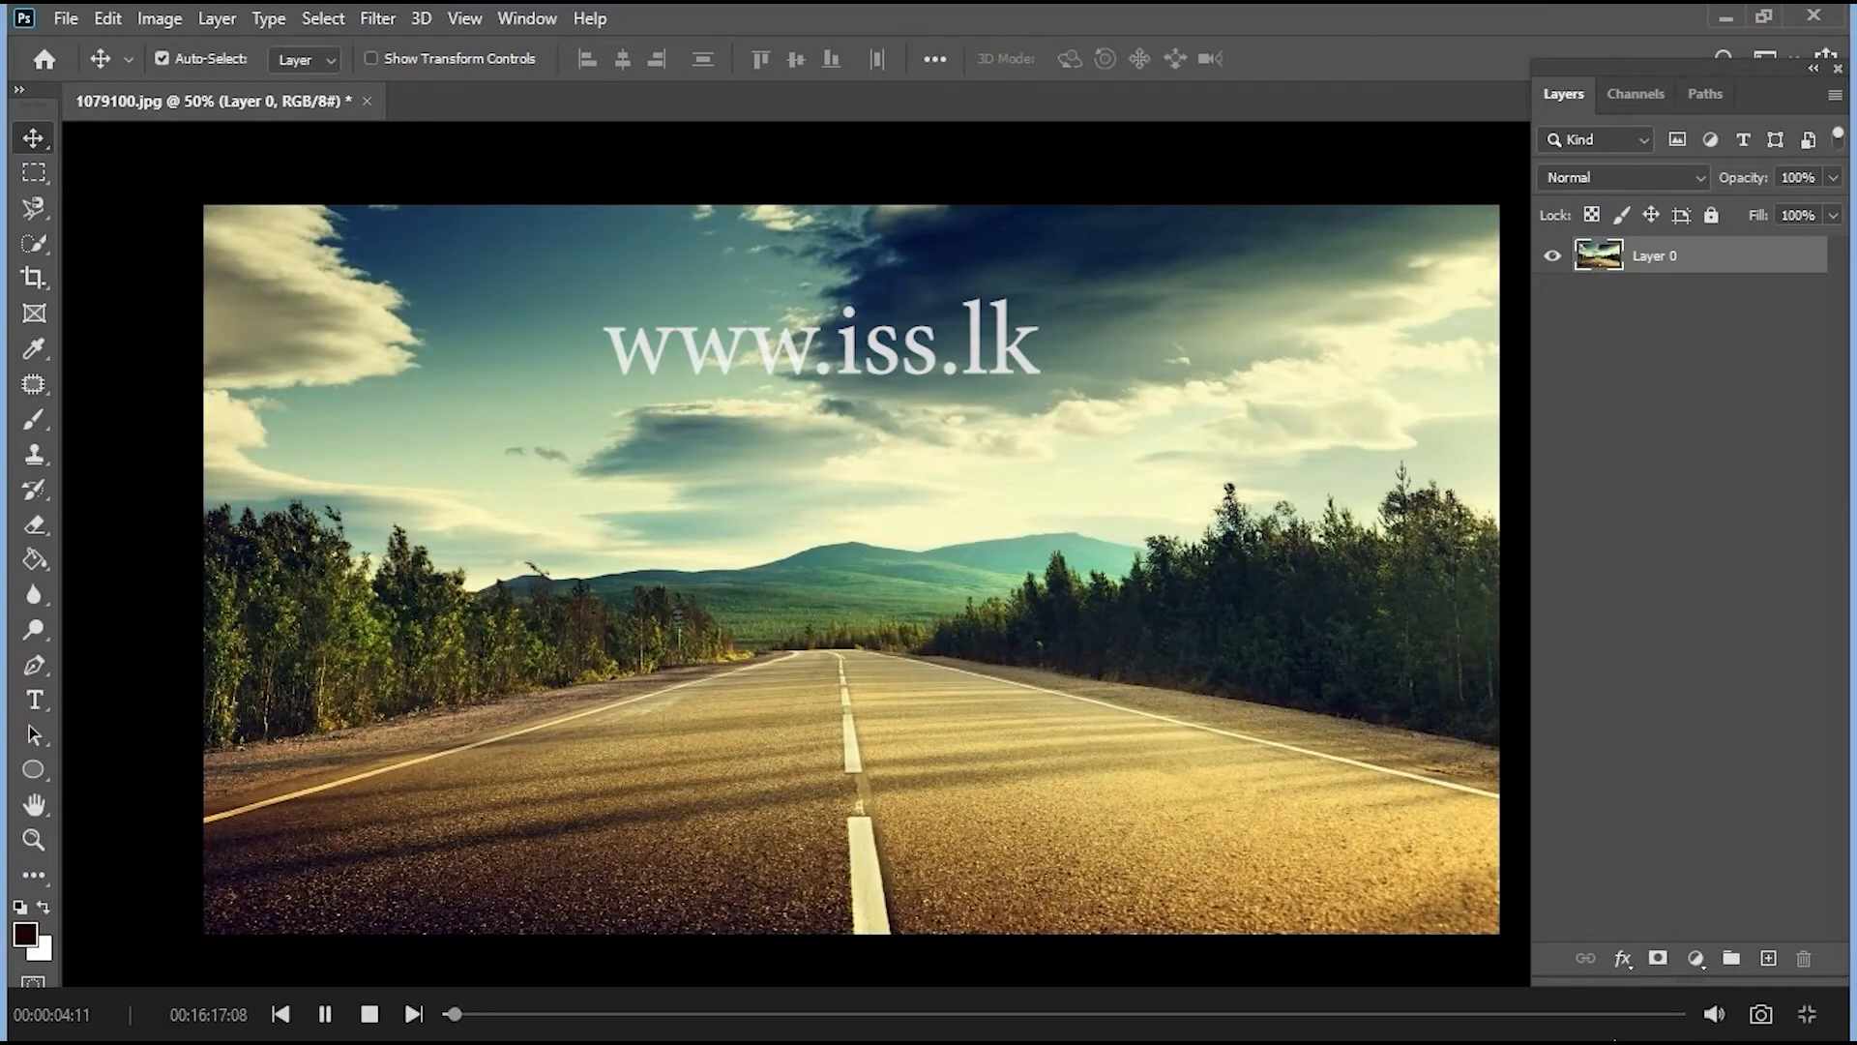
- Crop the road image with the 16:9 preset, setting the crop values to 1920 by 1080
drag(205, 968, 61, 262)
click(43, 283)
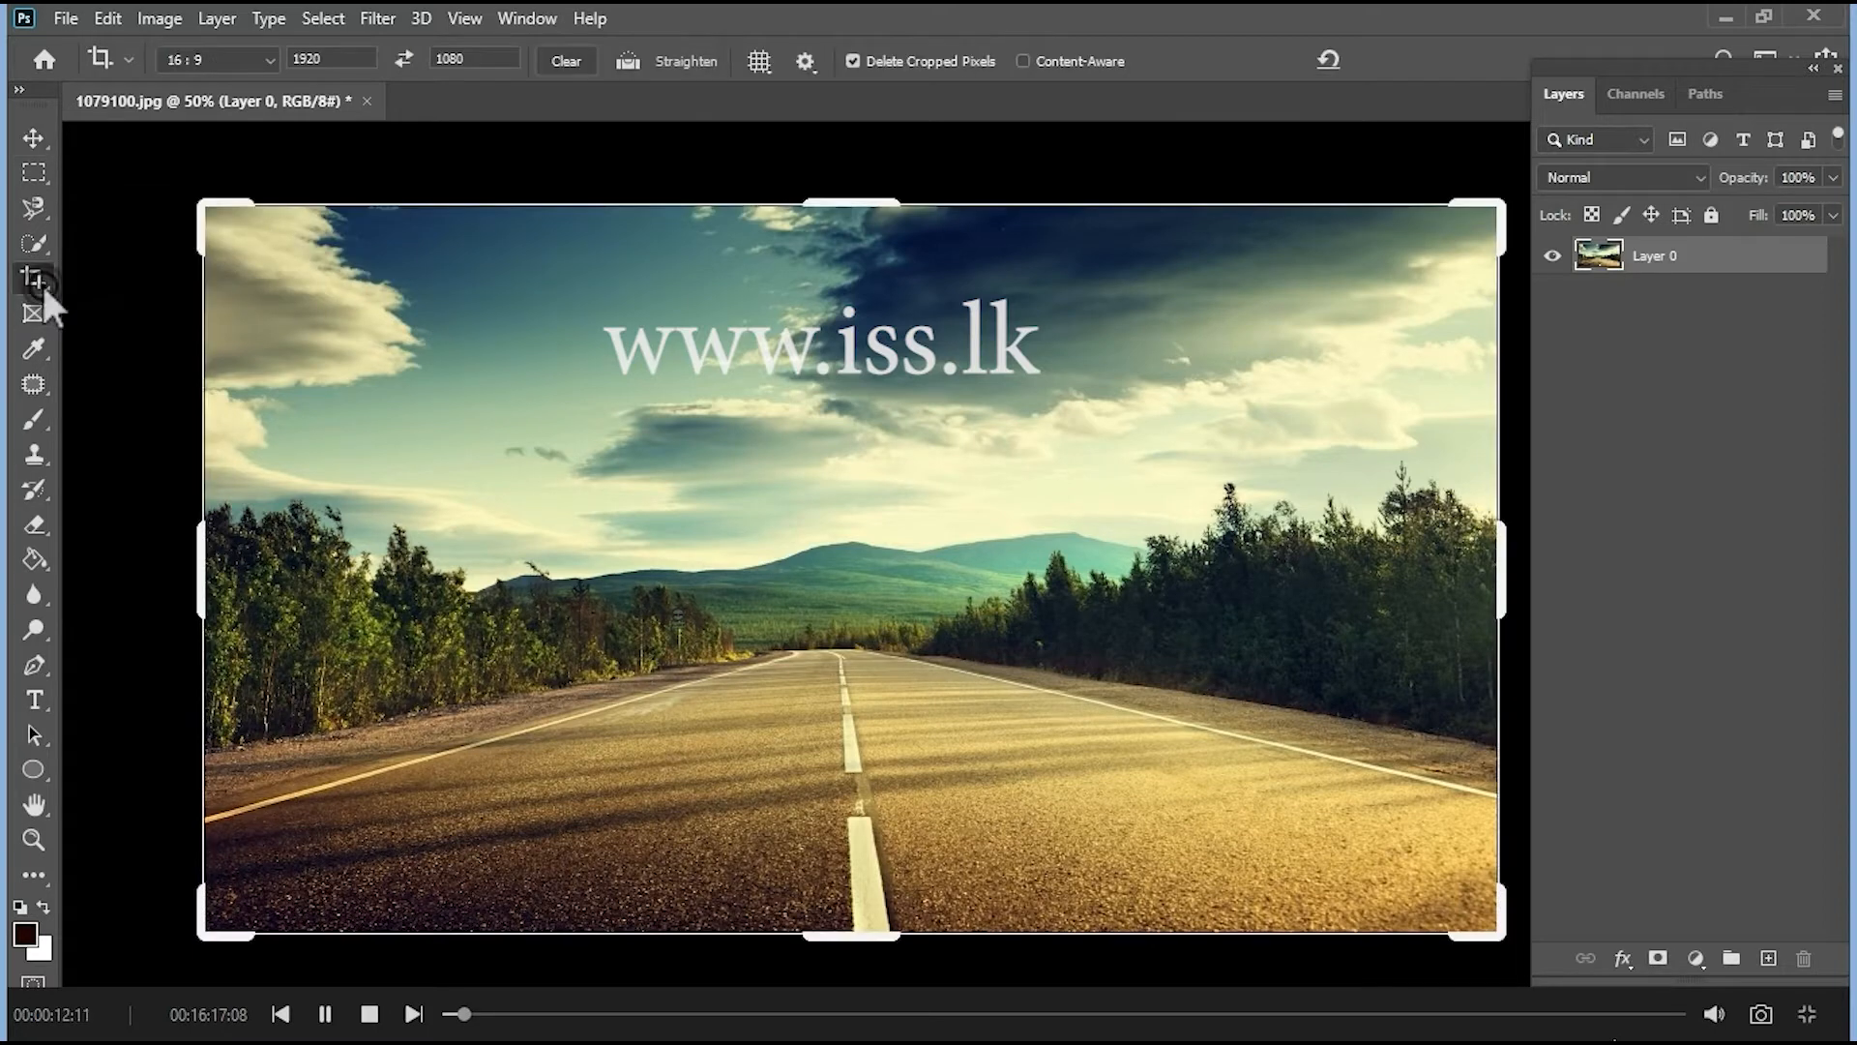
click(269, 60)
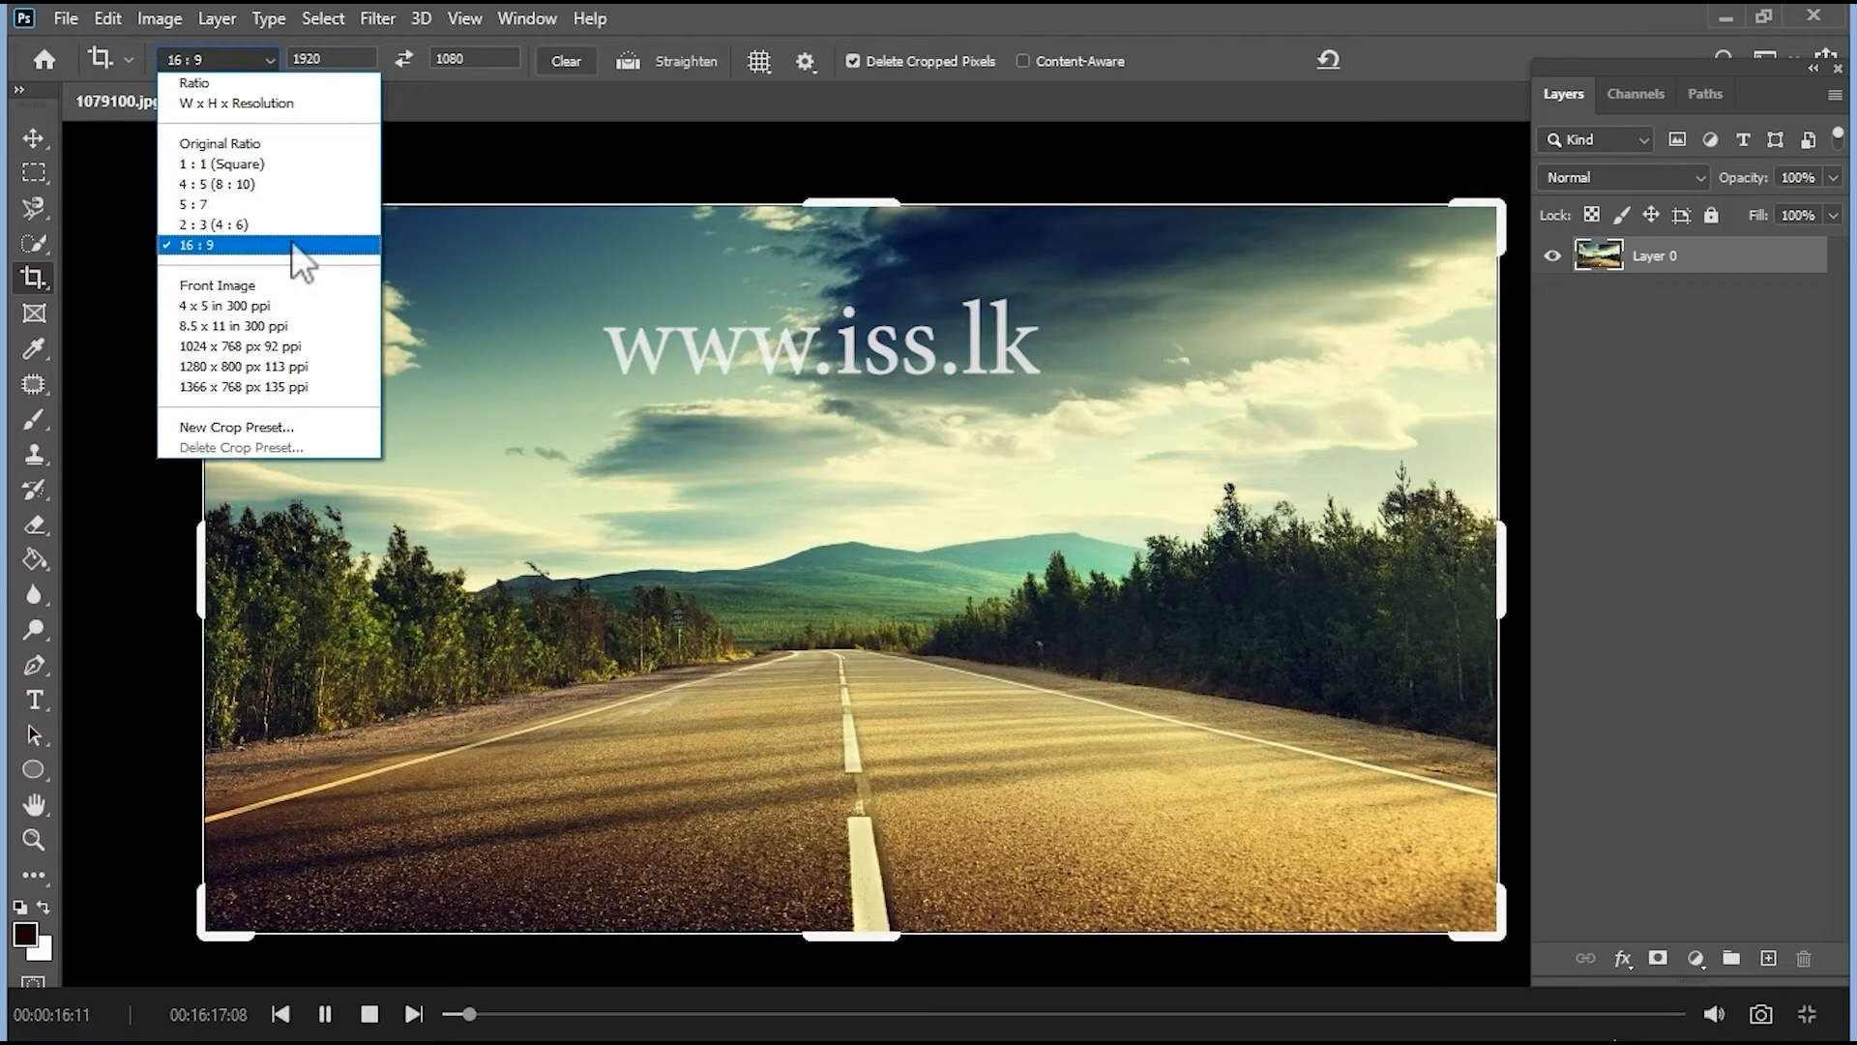
click(325, 244)
click(332, 58)
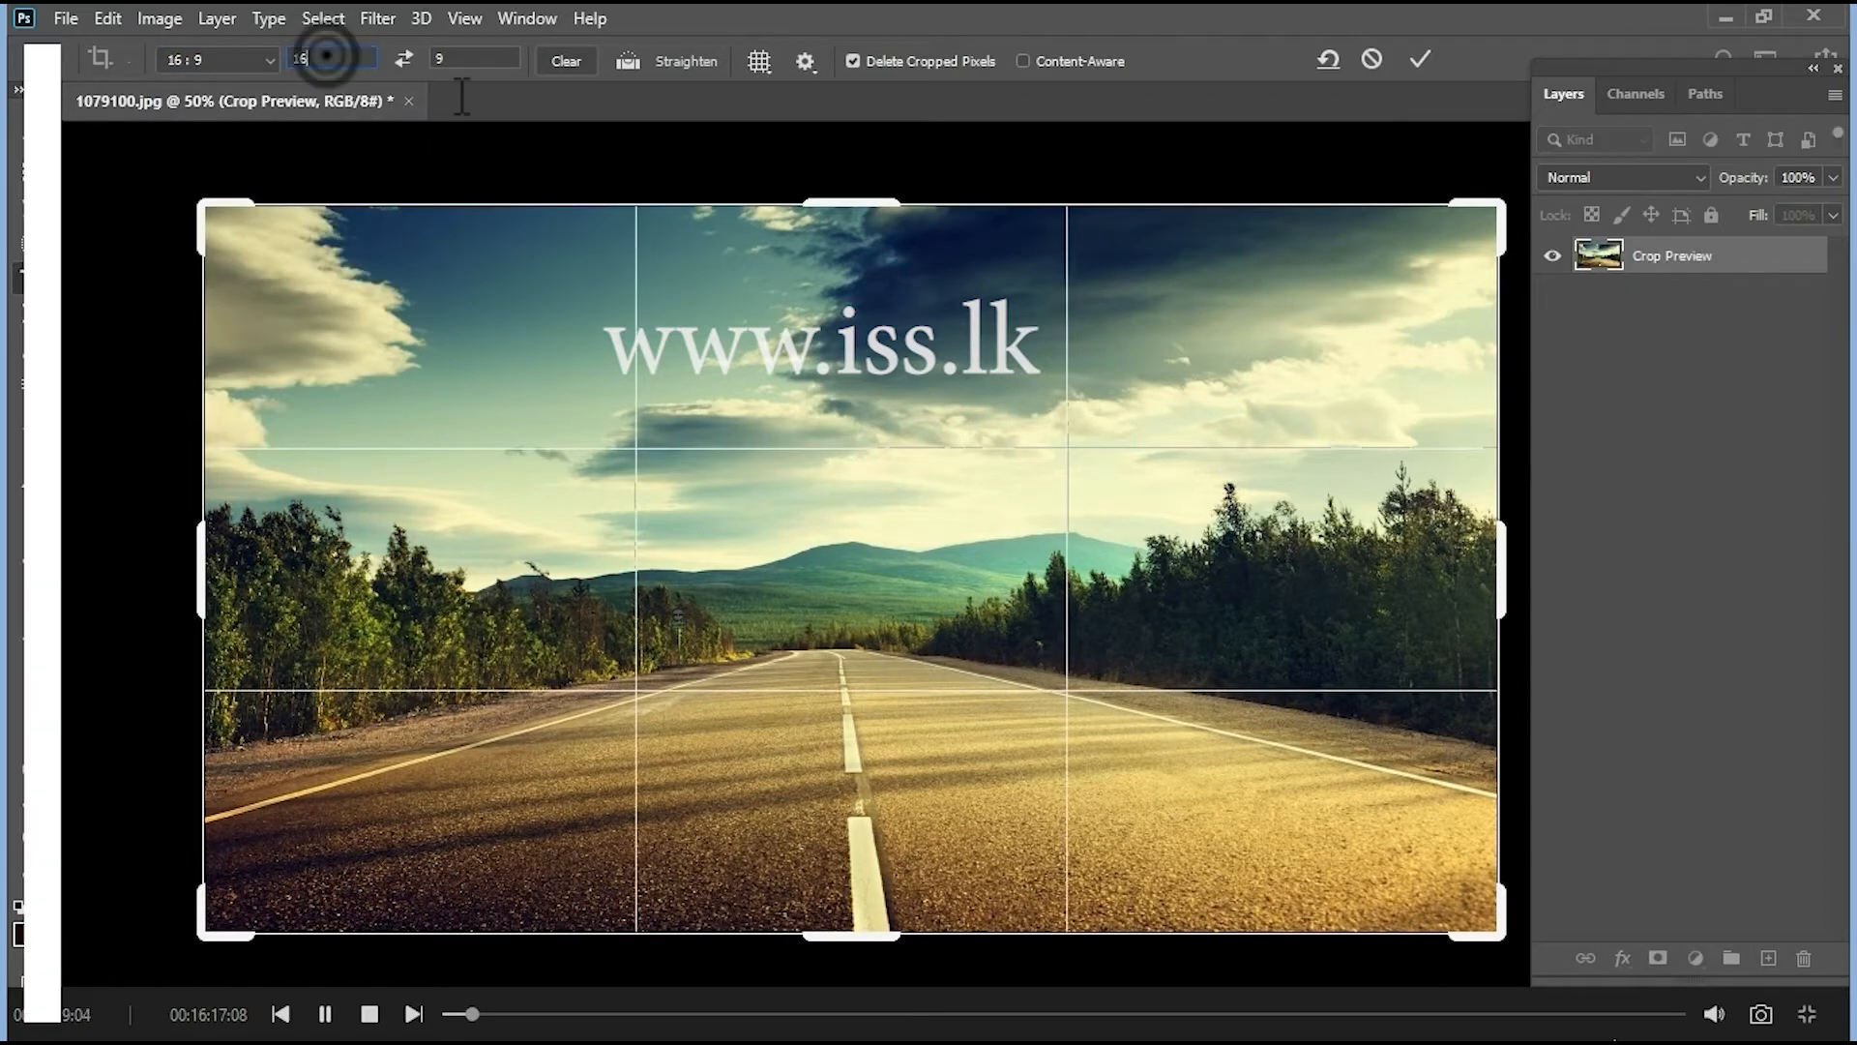
key(BackSpace)
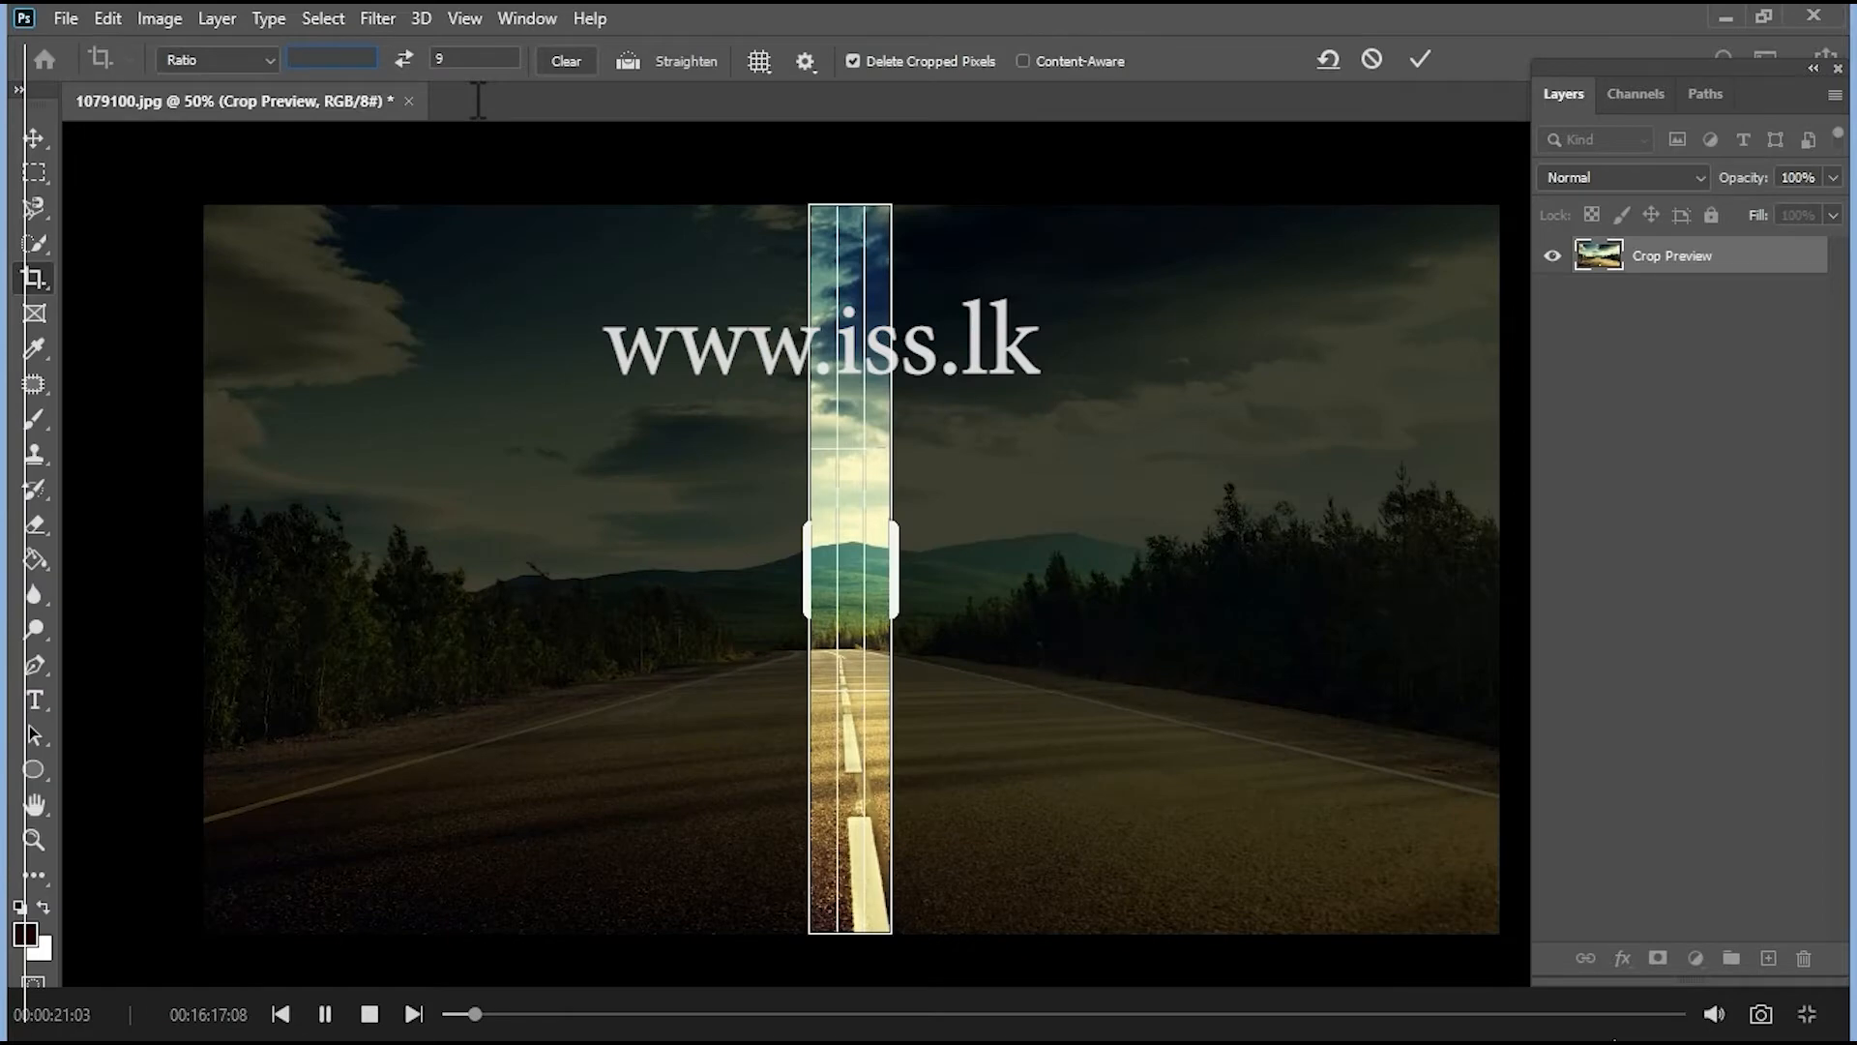
text(92)
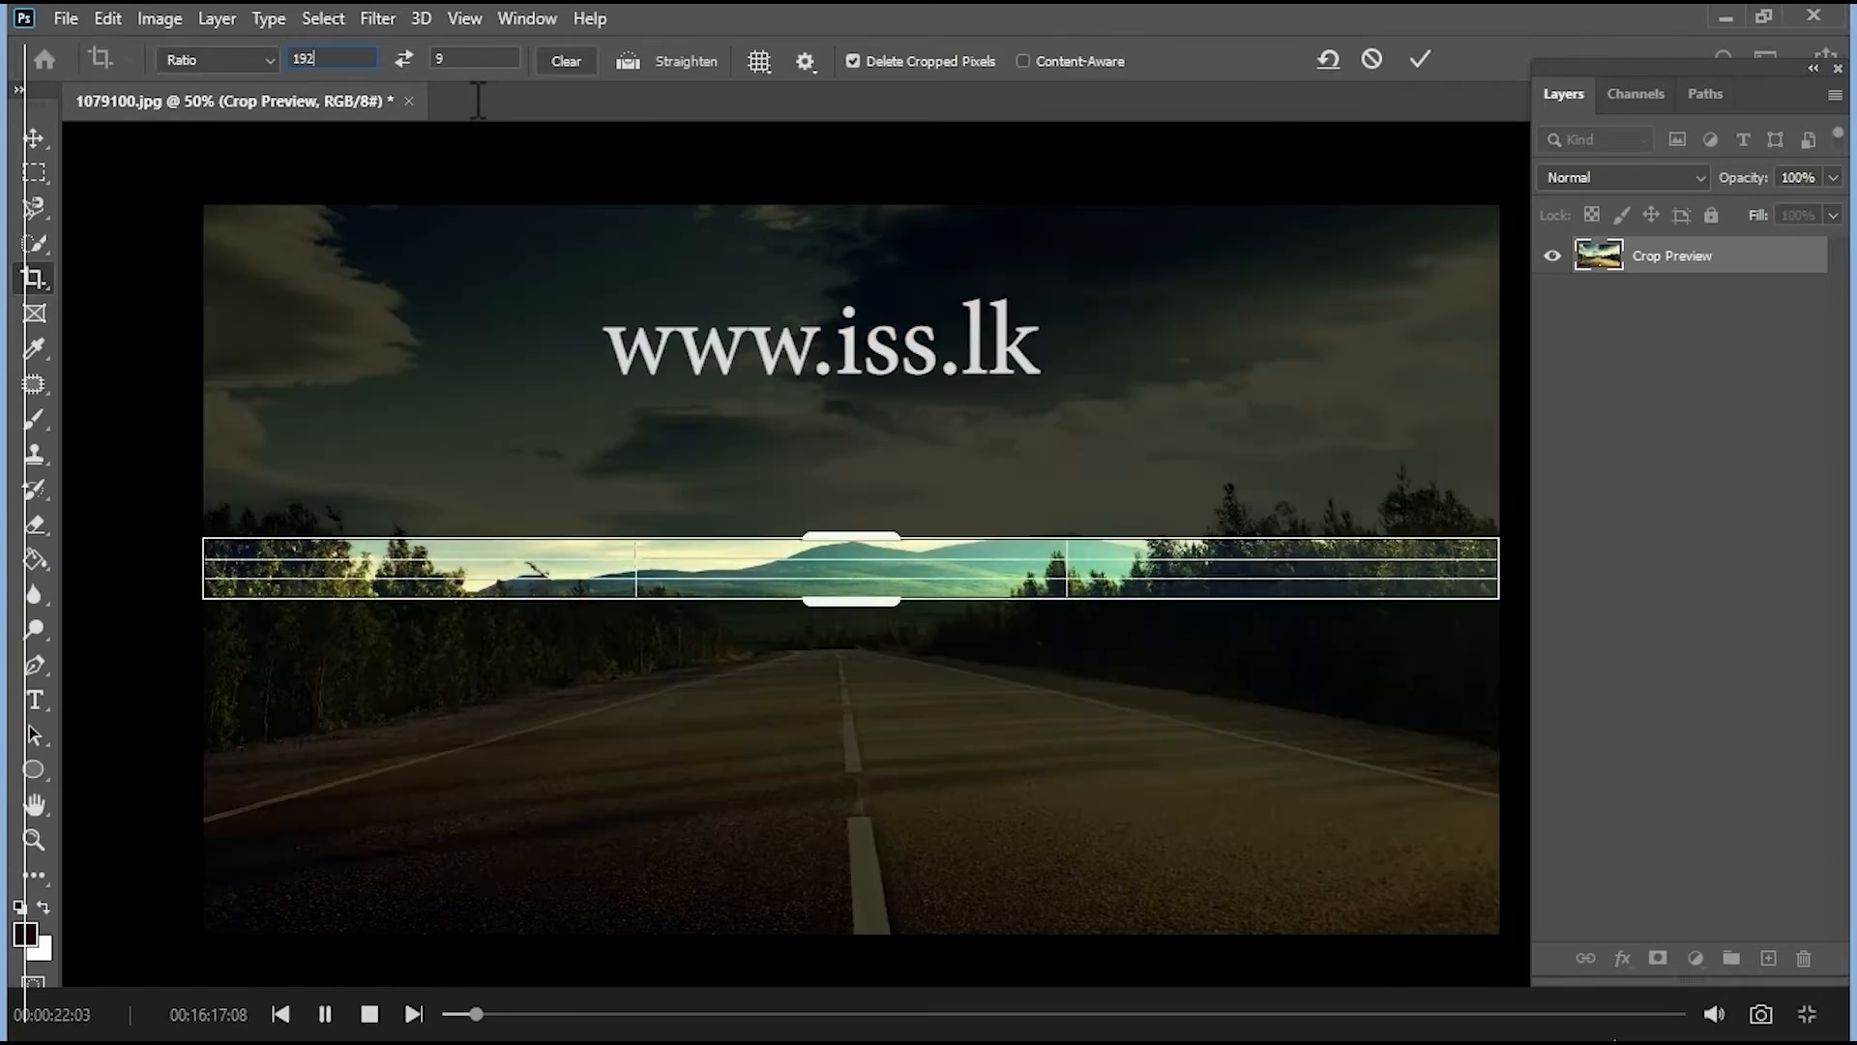
text(080)
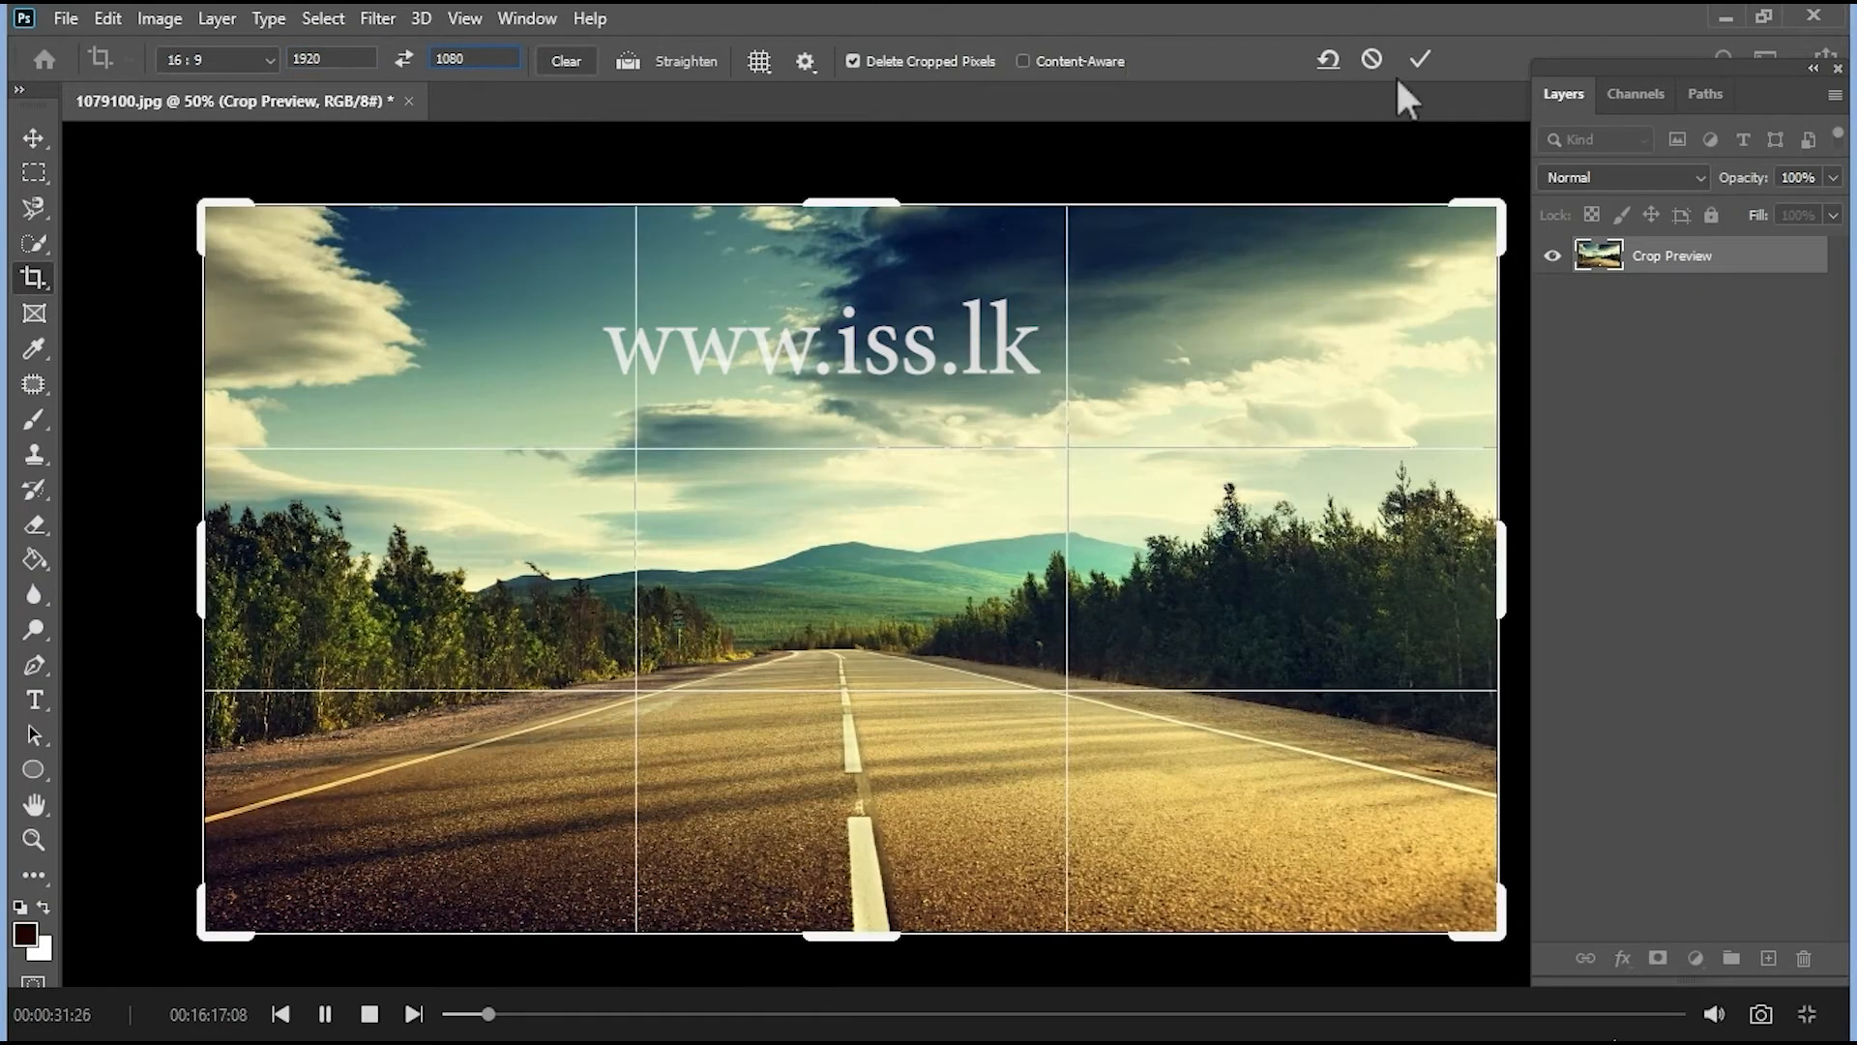
click(1419, 60)
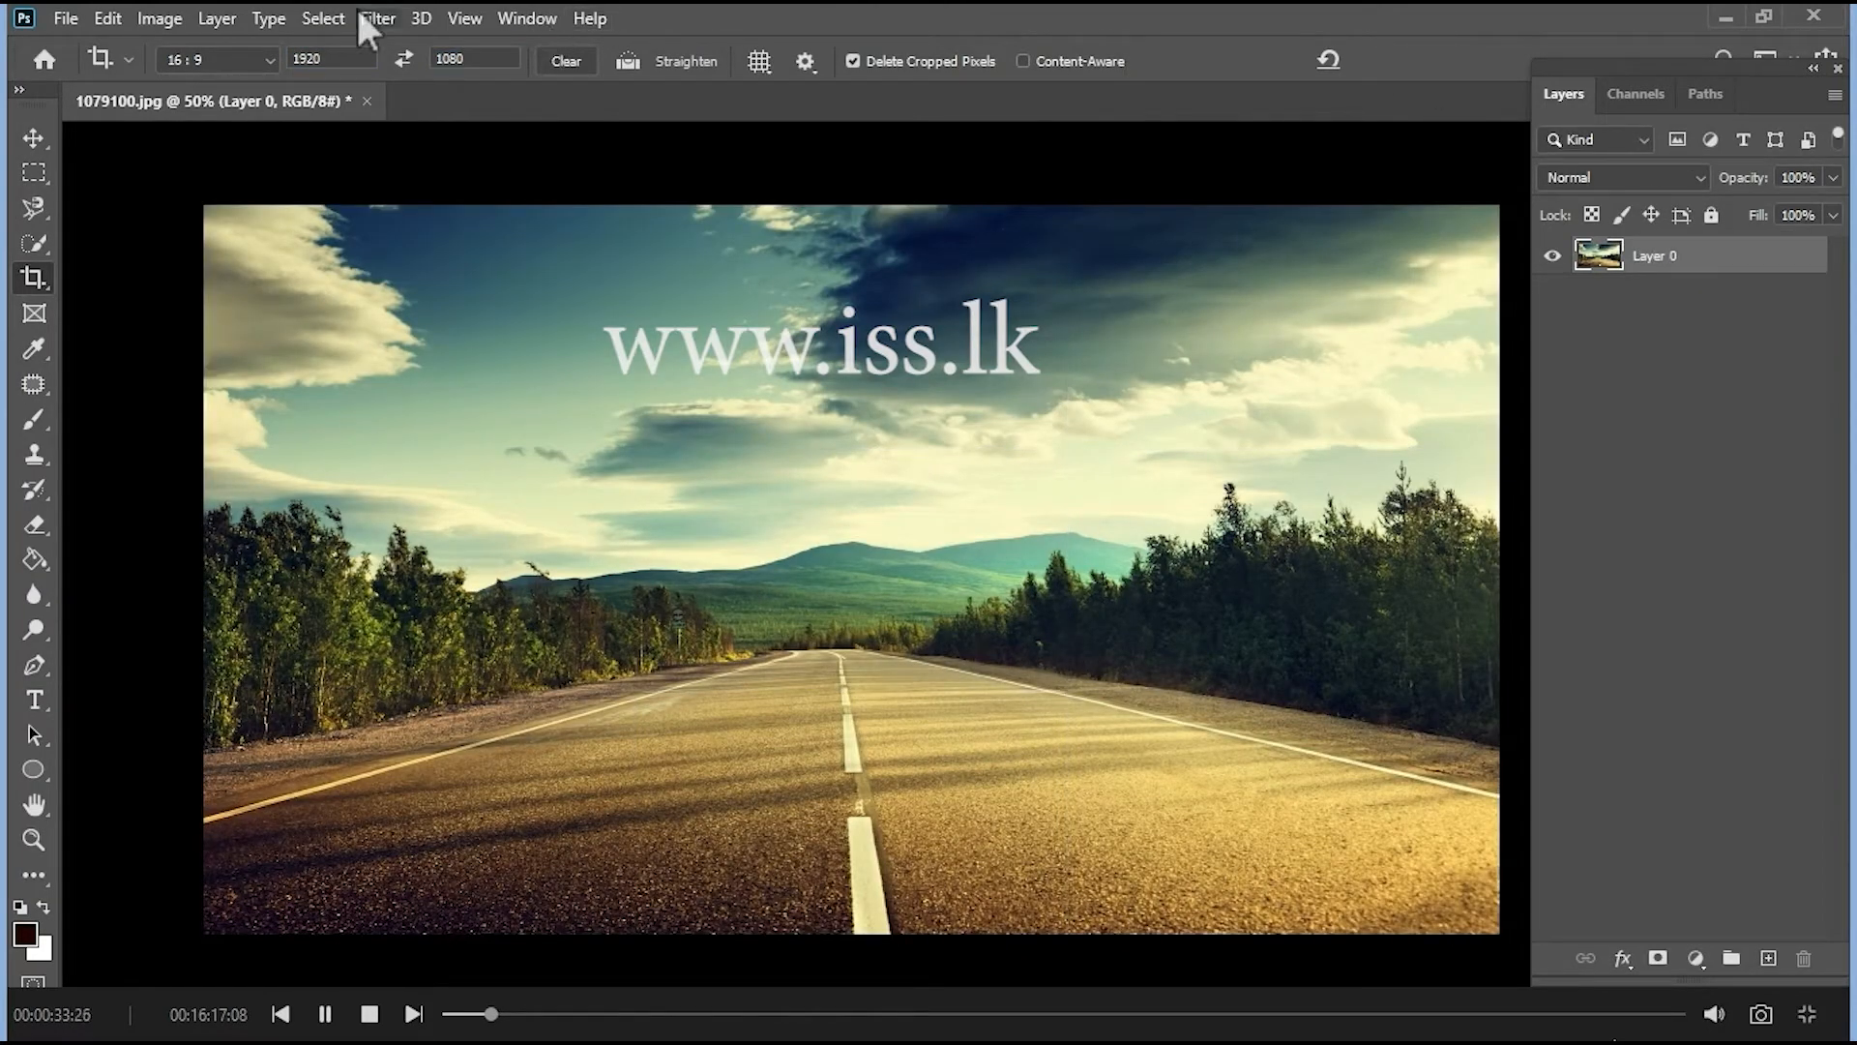
- Place the linked photo 53-533403_actor-vijay-mass-hd-stills-actor-vijay-photos.jpg over the road image
click(62, 17)
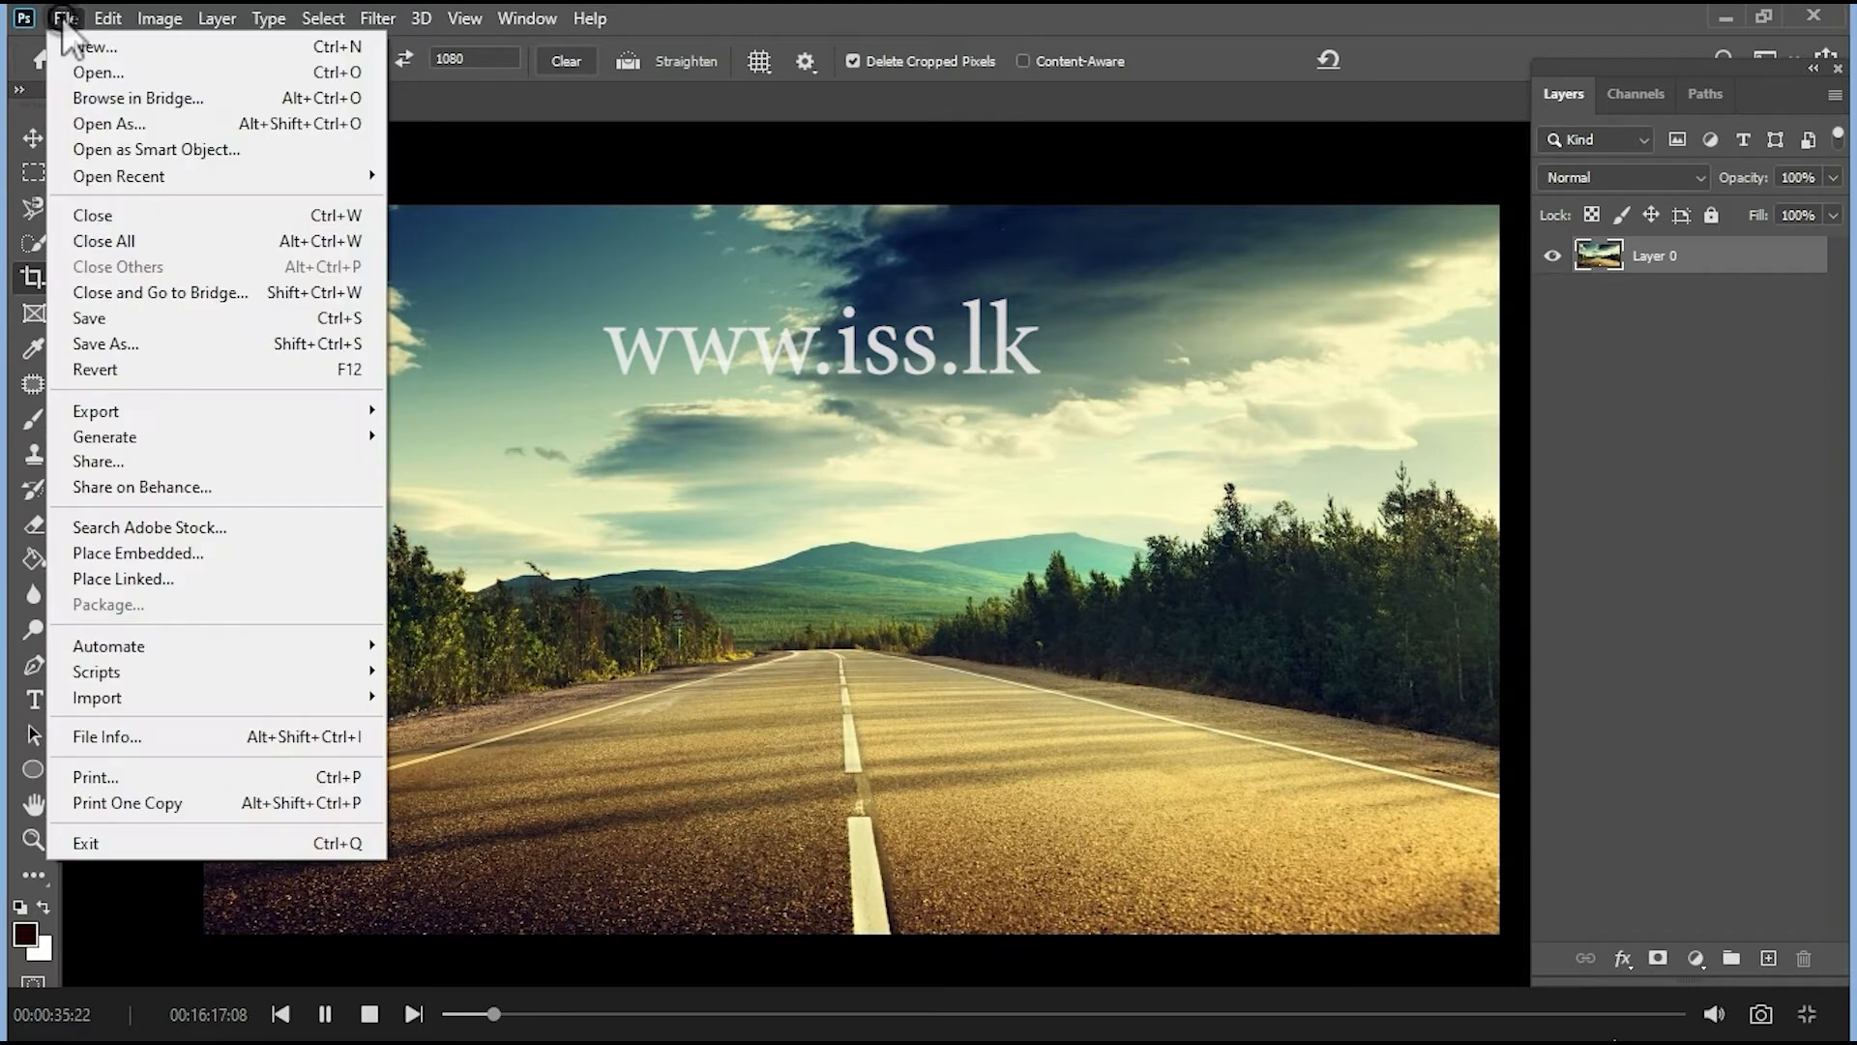
mouse_move(102, 23)
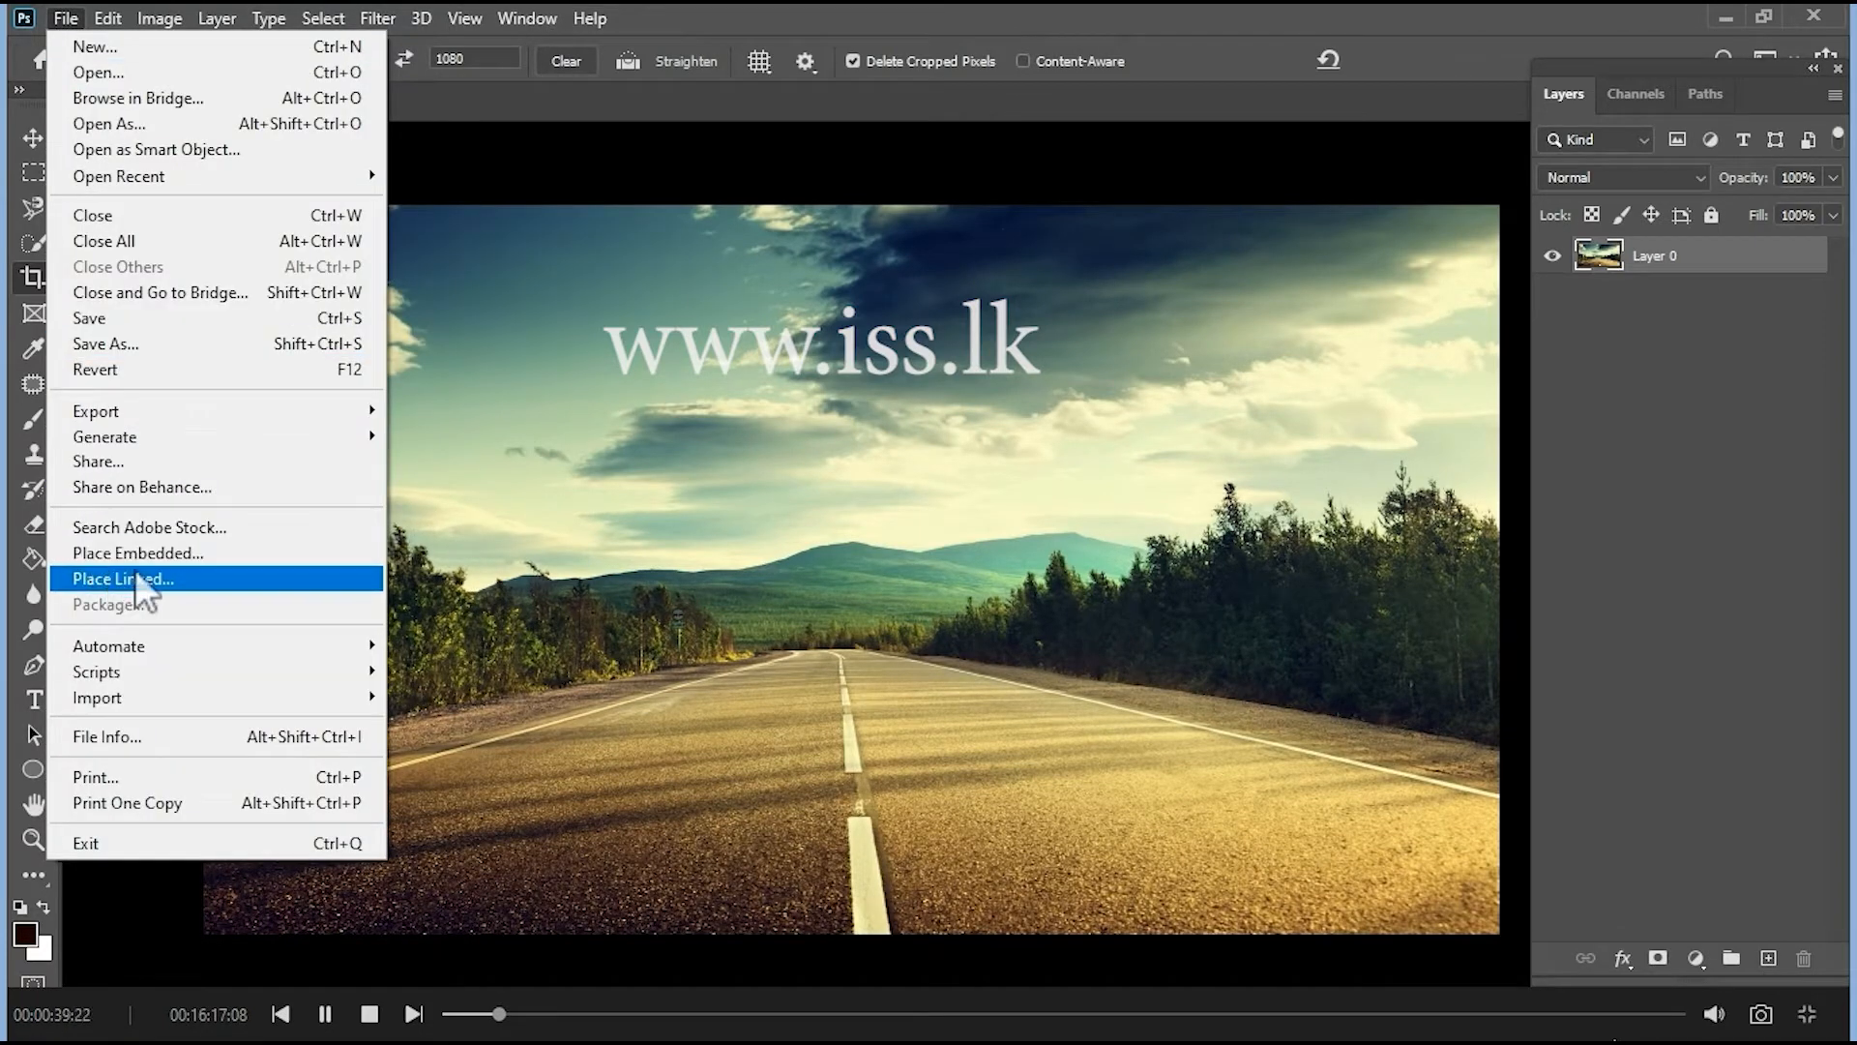
click(340, 579)
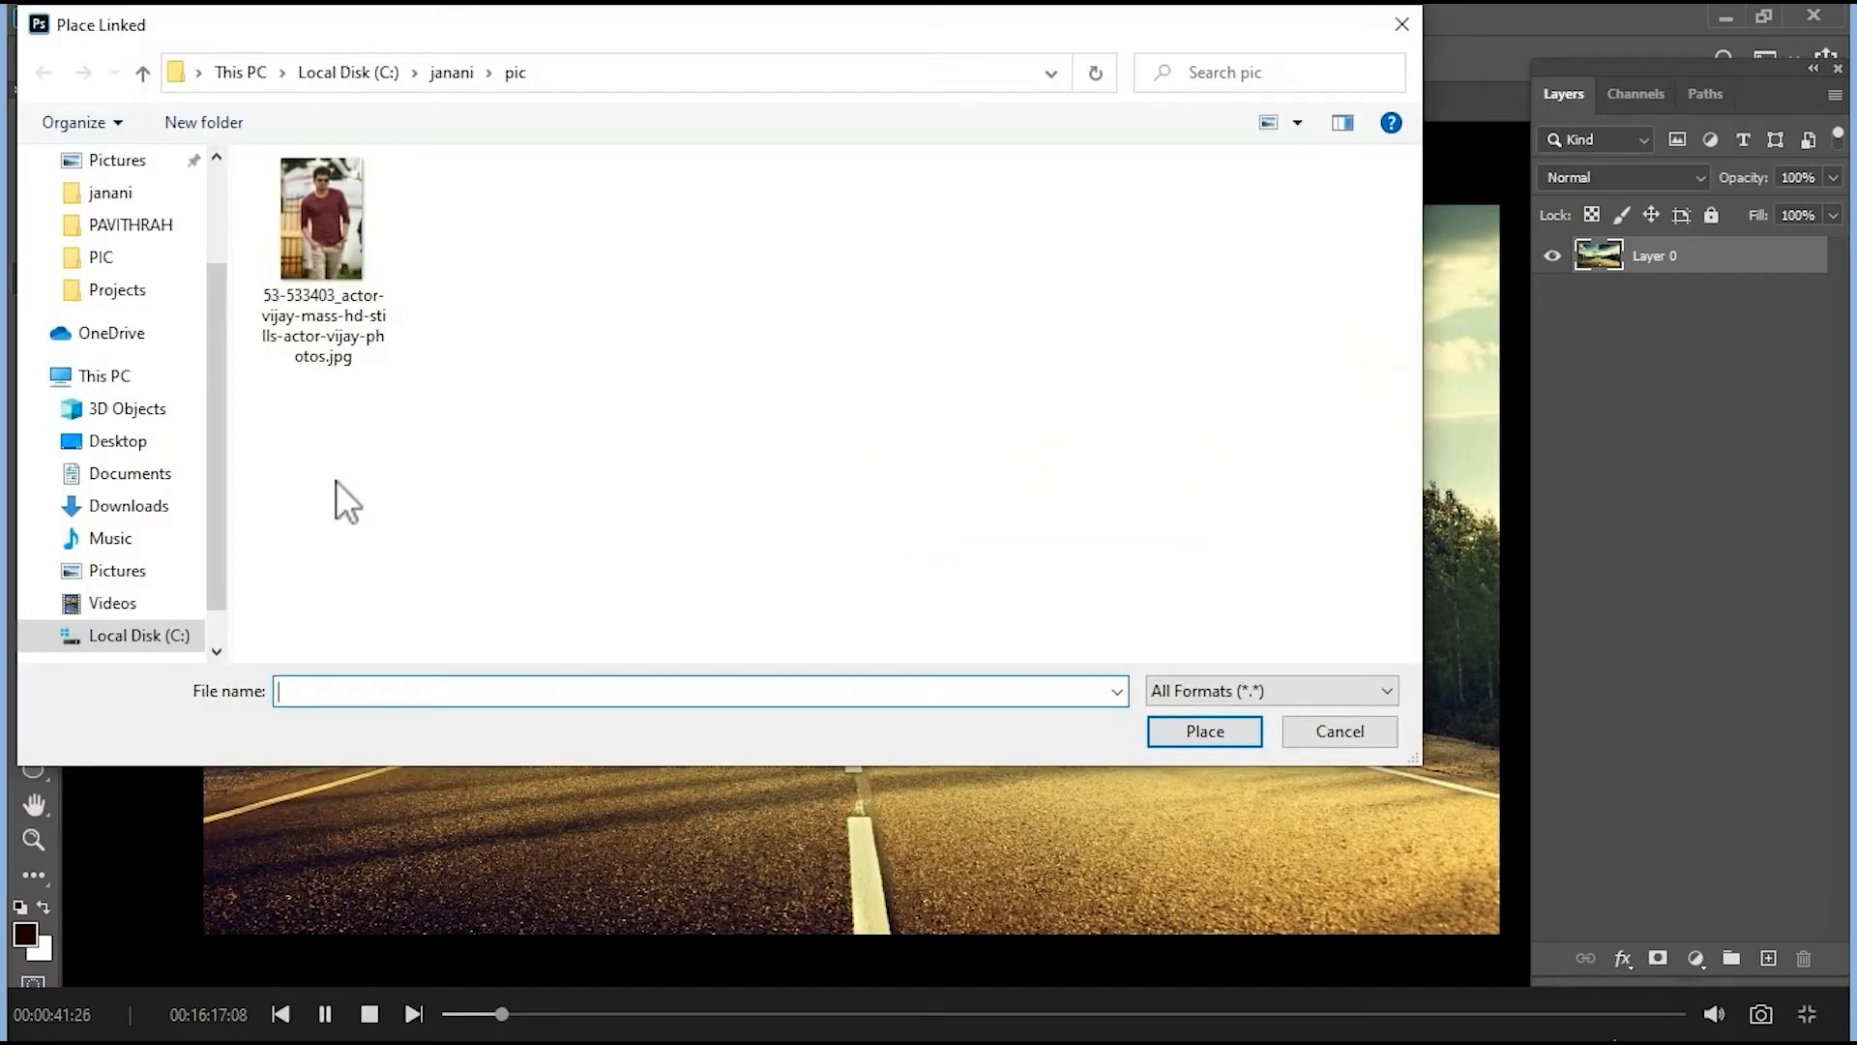
click(327, 232)
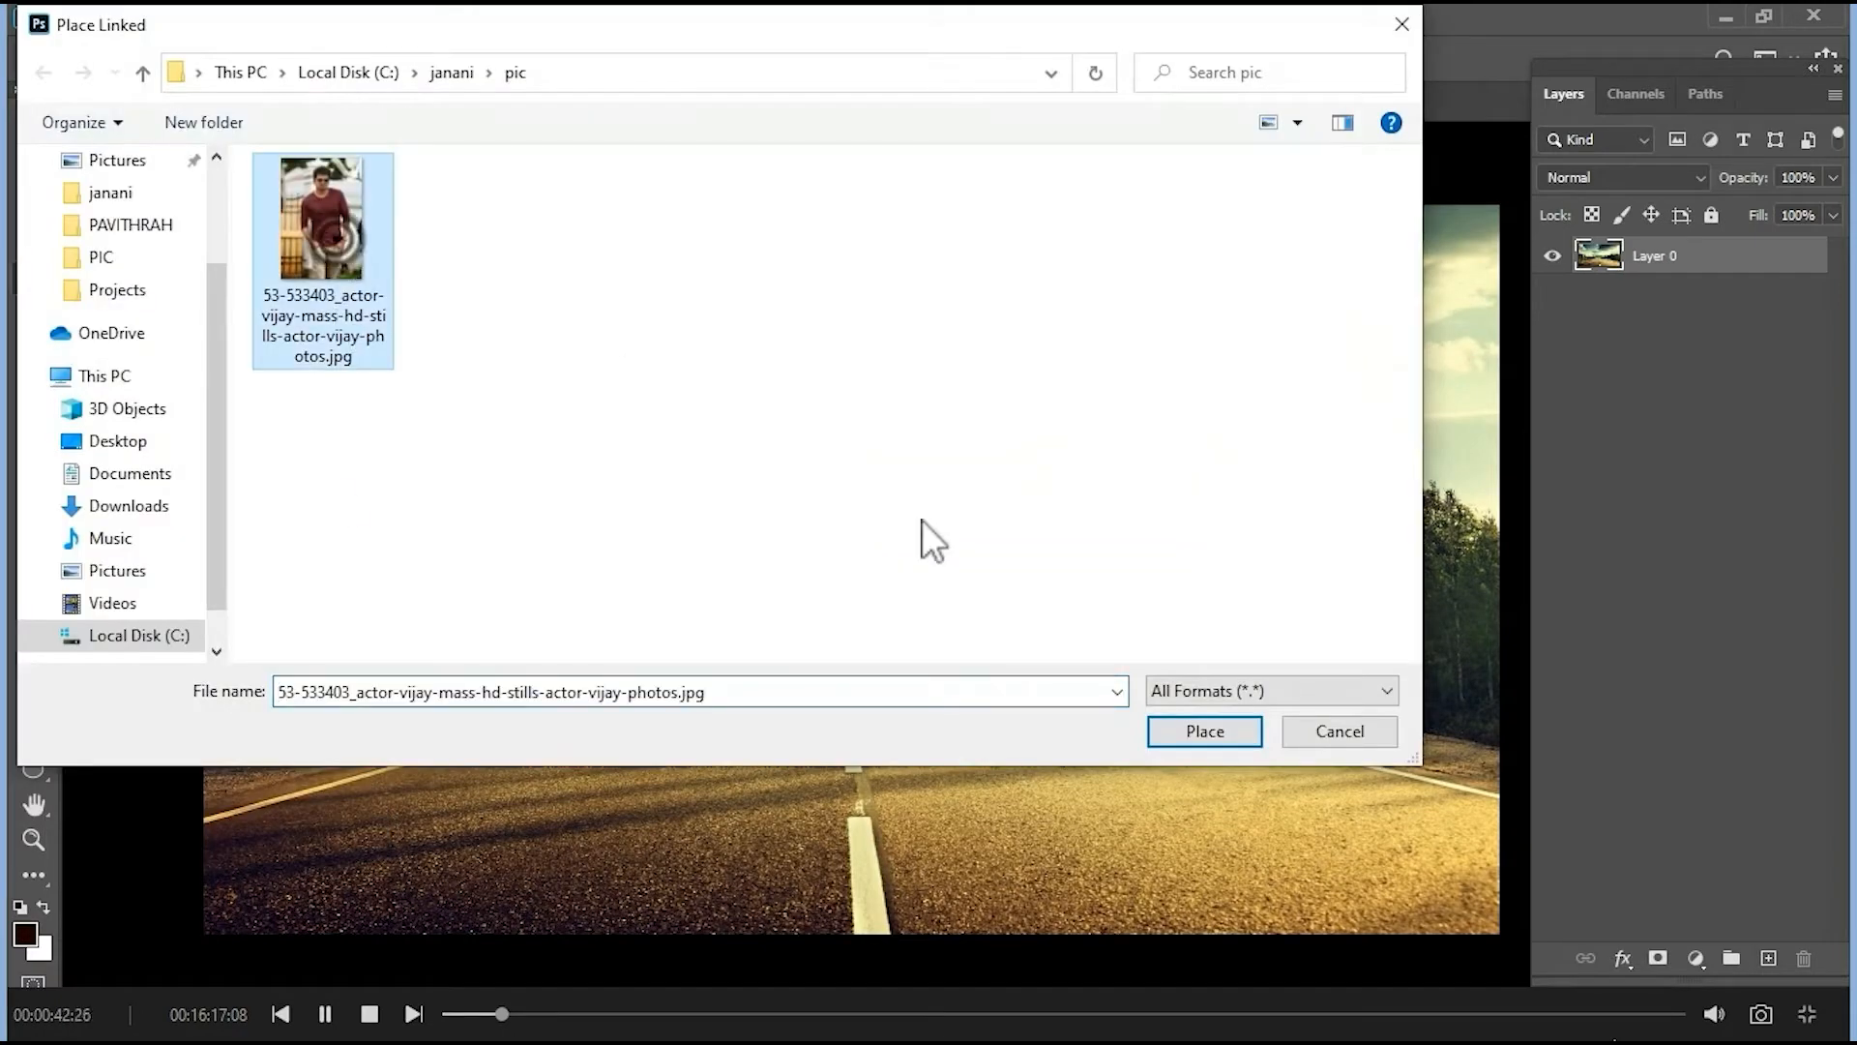
click(1189, 735)
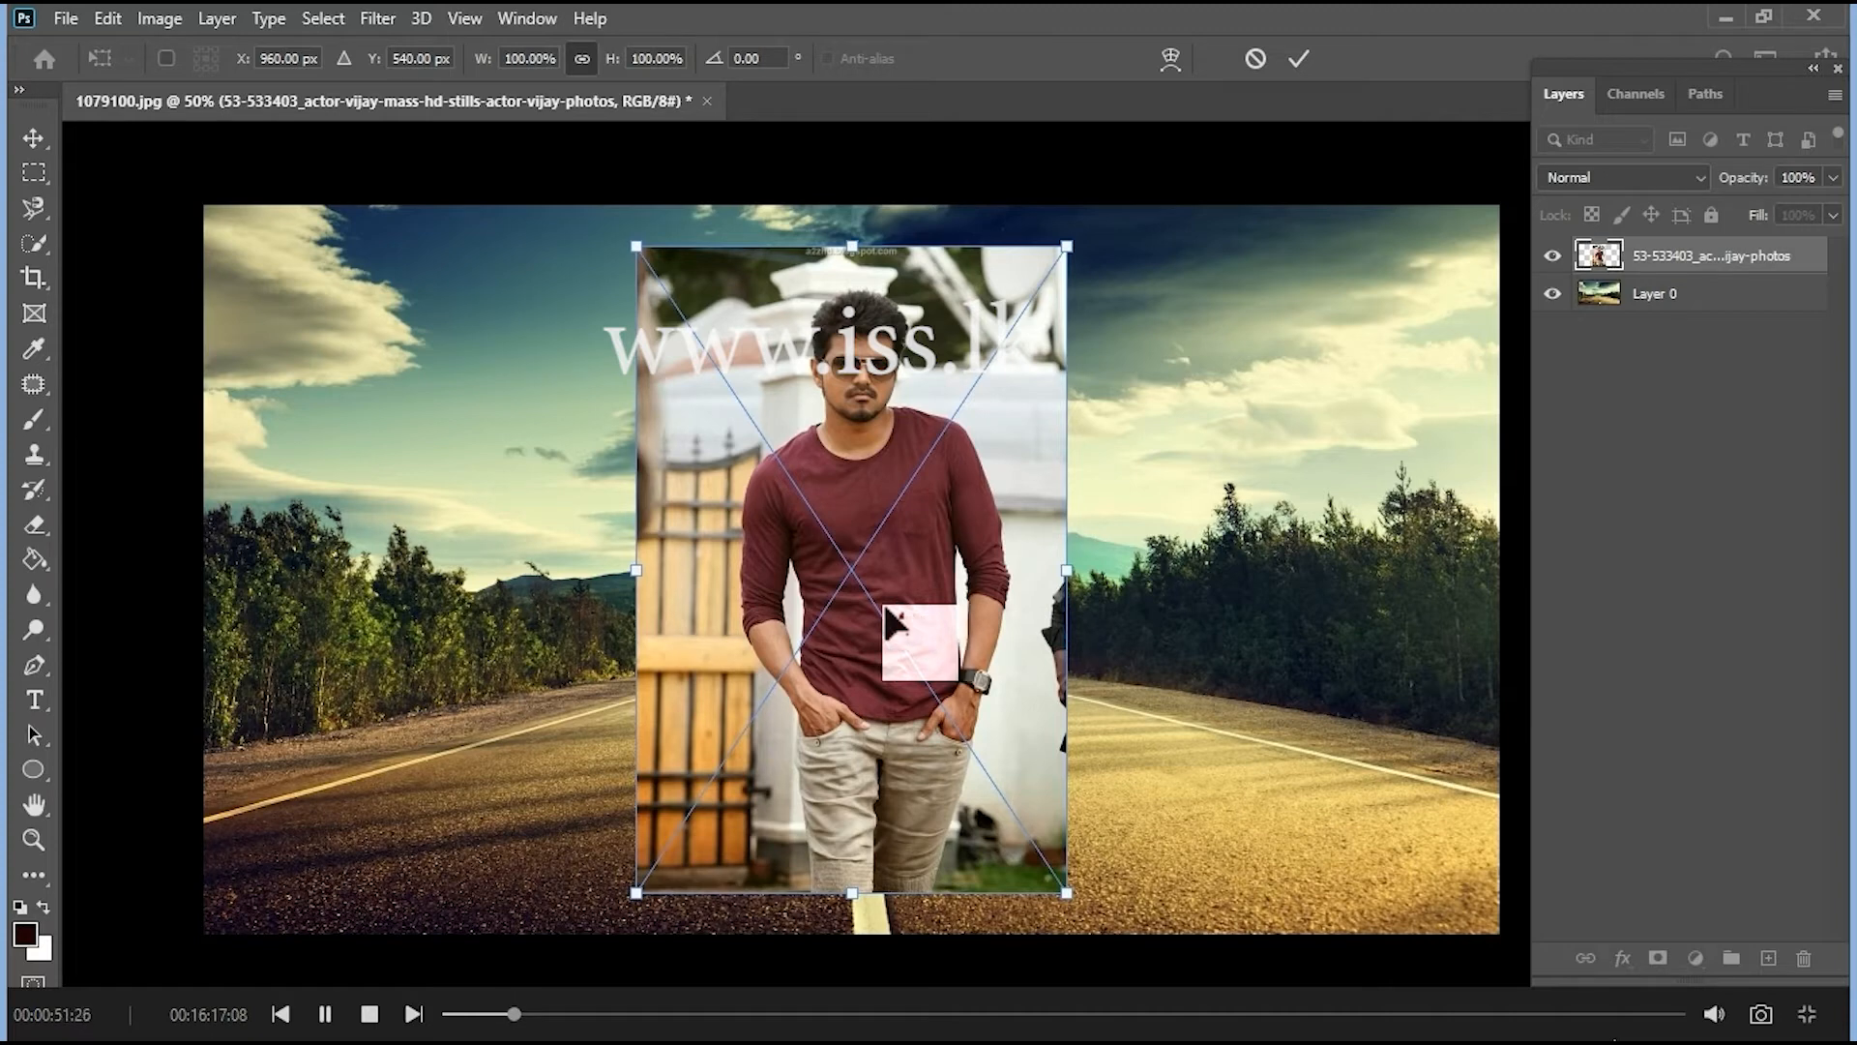
- Scale the placed photo to about 112% width and 102% height and position it over the middle of the road
drag(859, 610, 858, 680)
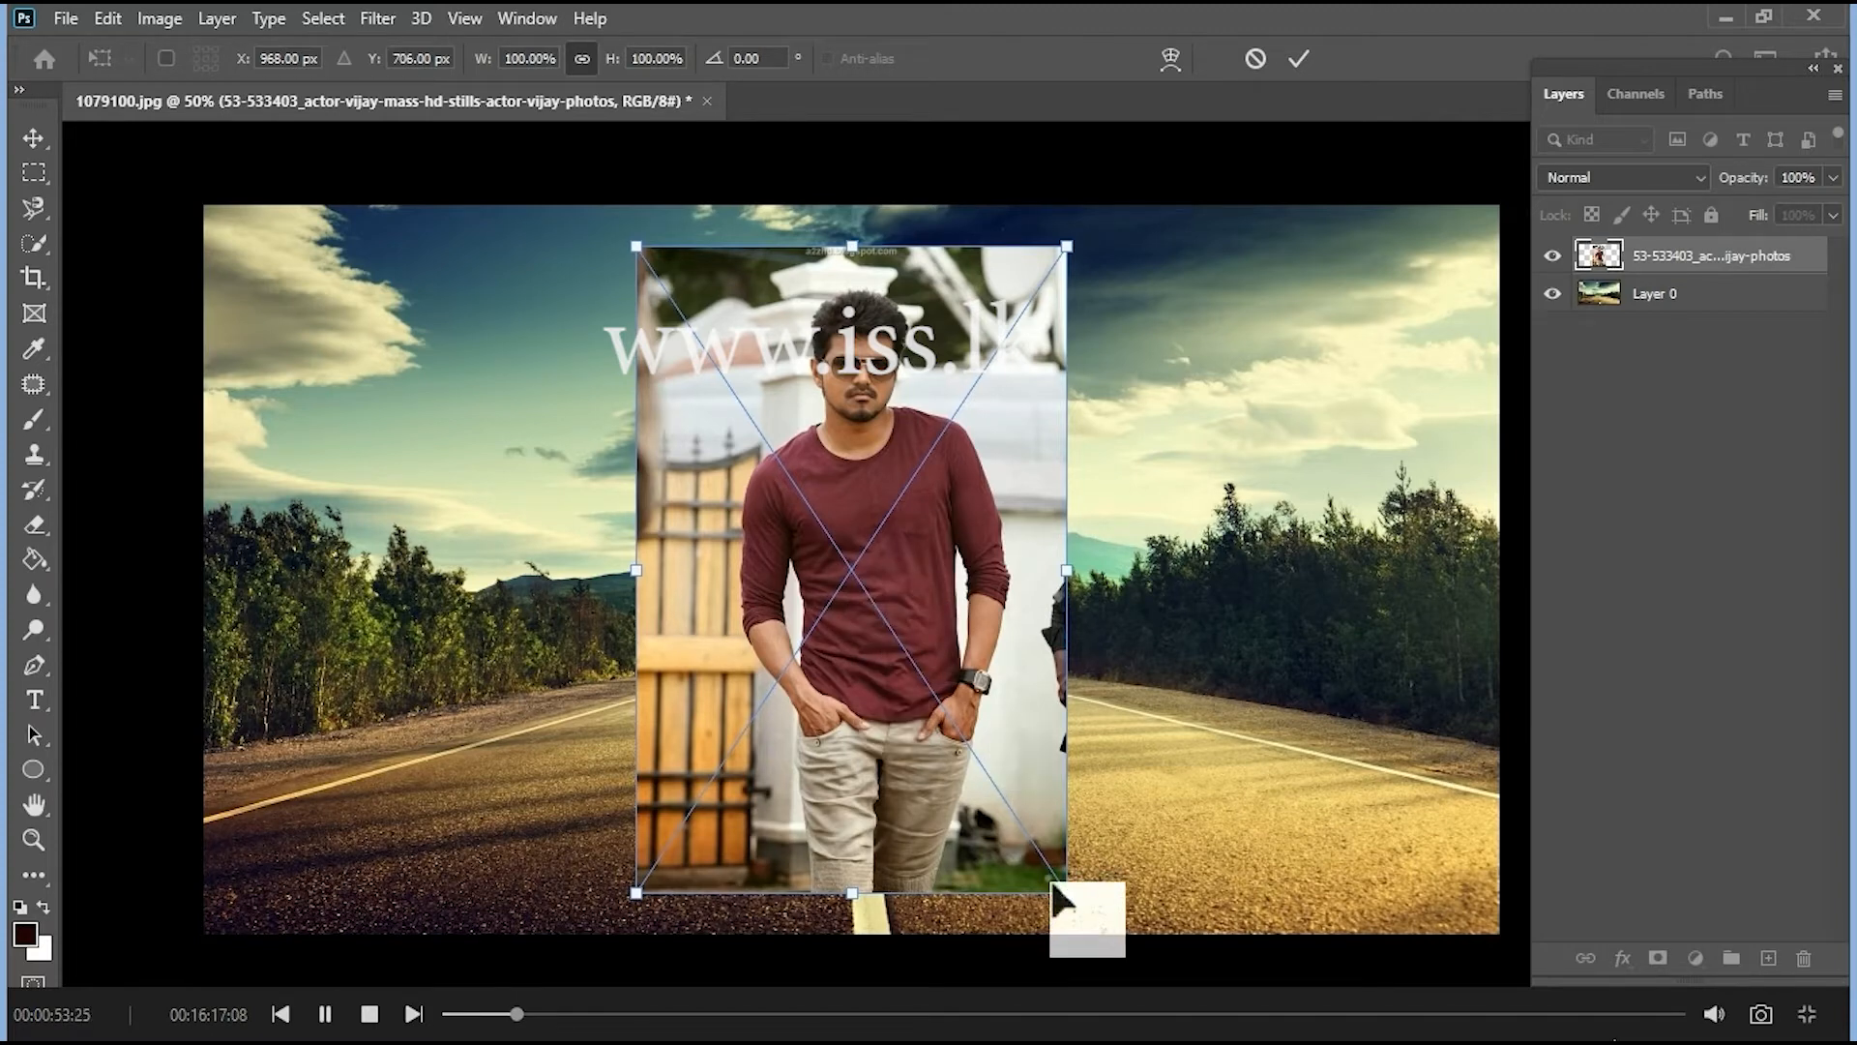
drag(1062, 882, 1087, 885)
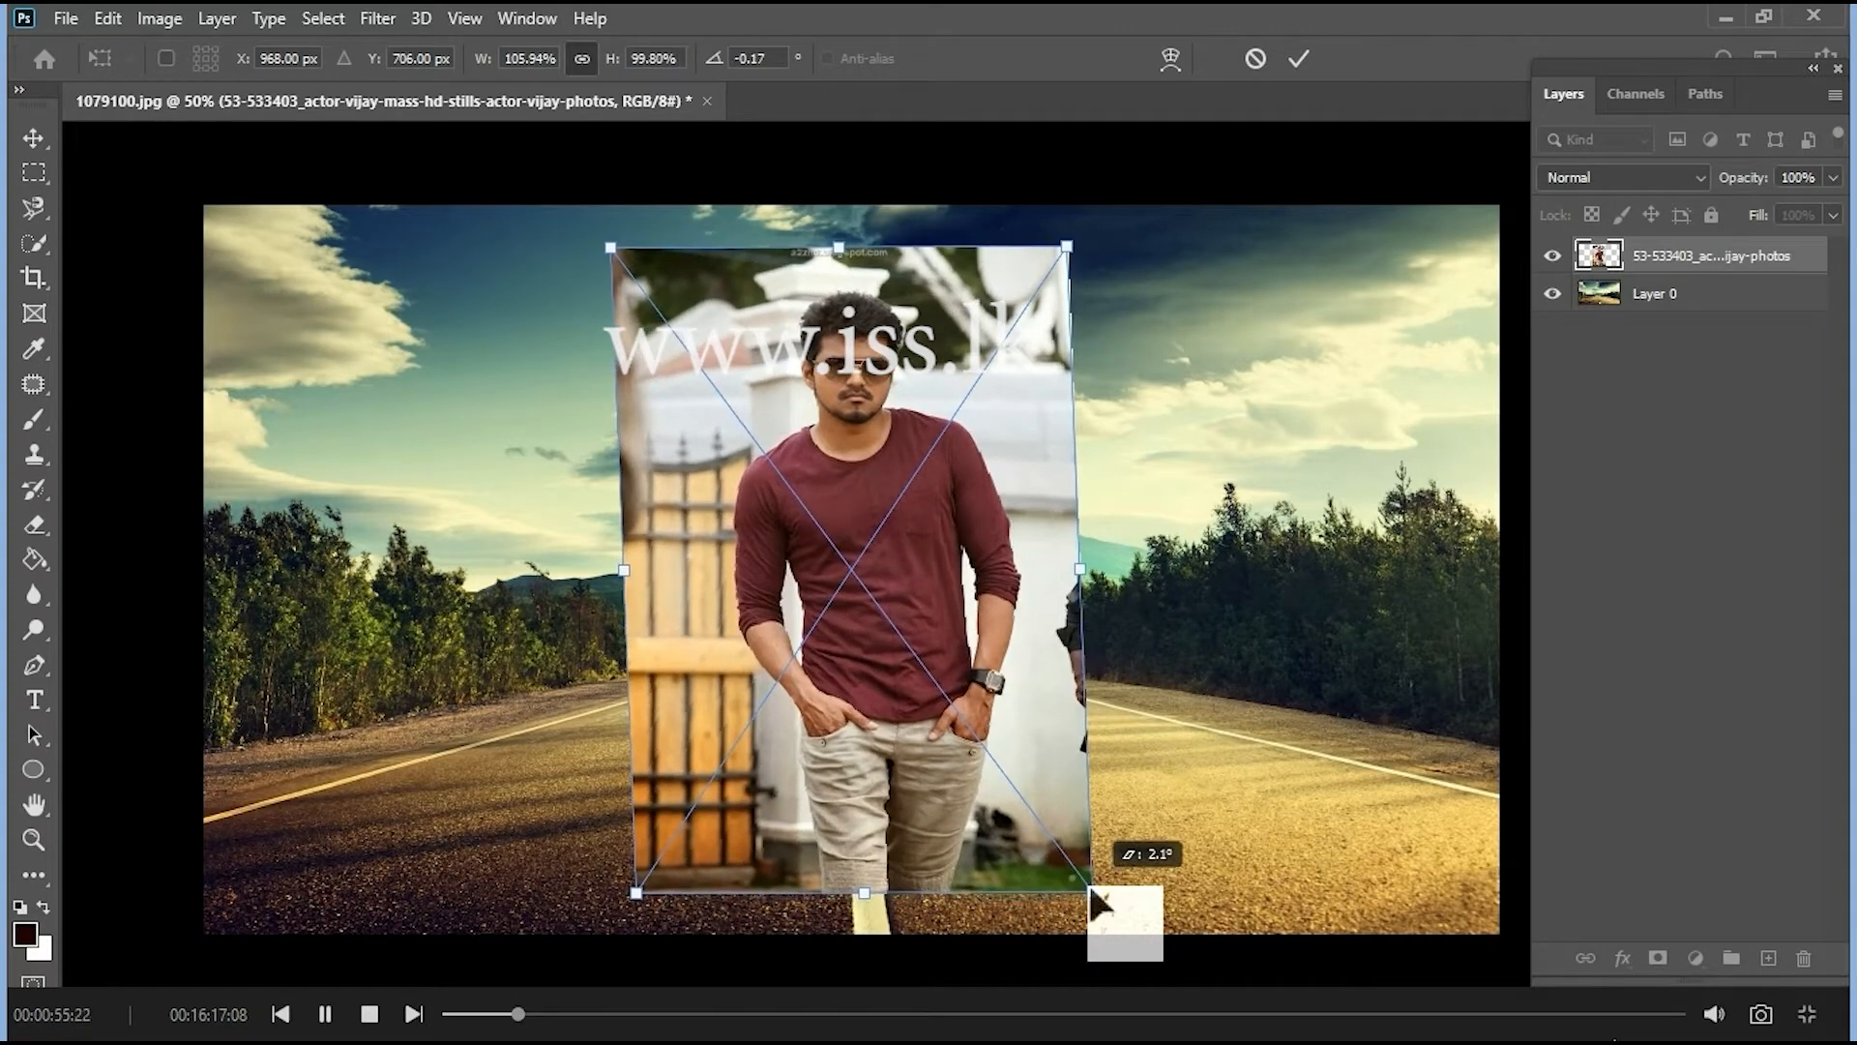
key(ctrl+z)
drag(856, 577, 845, 677)
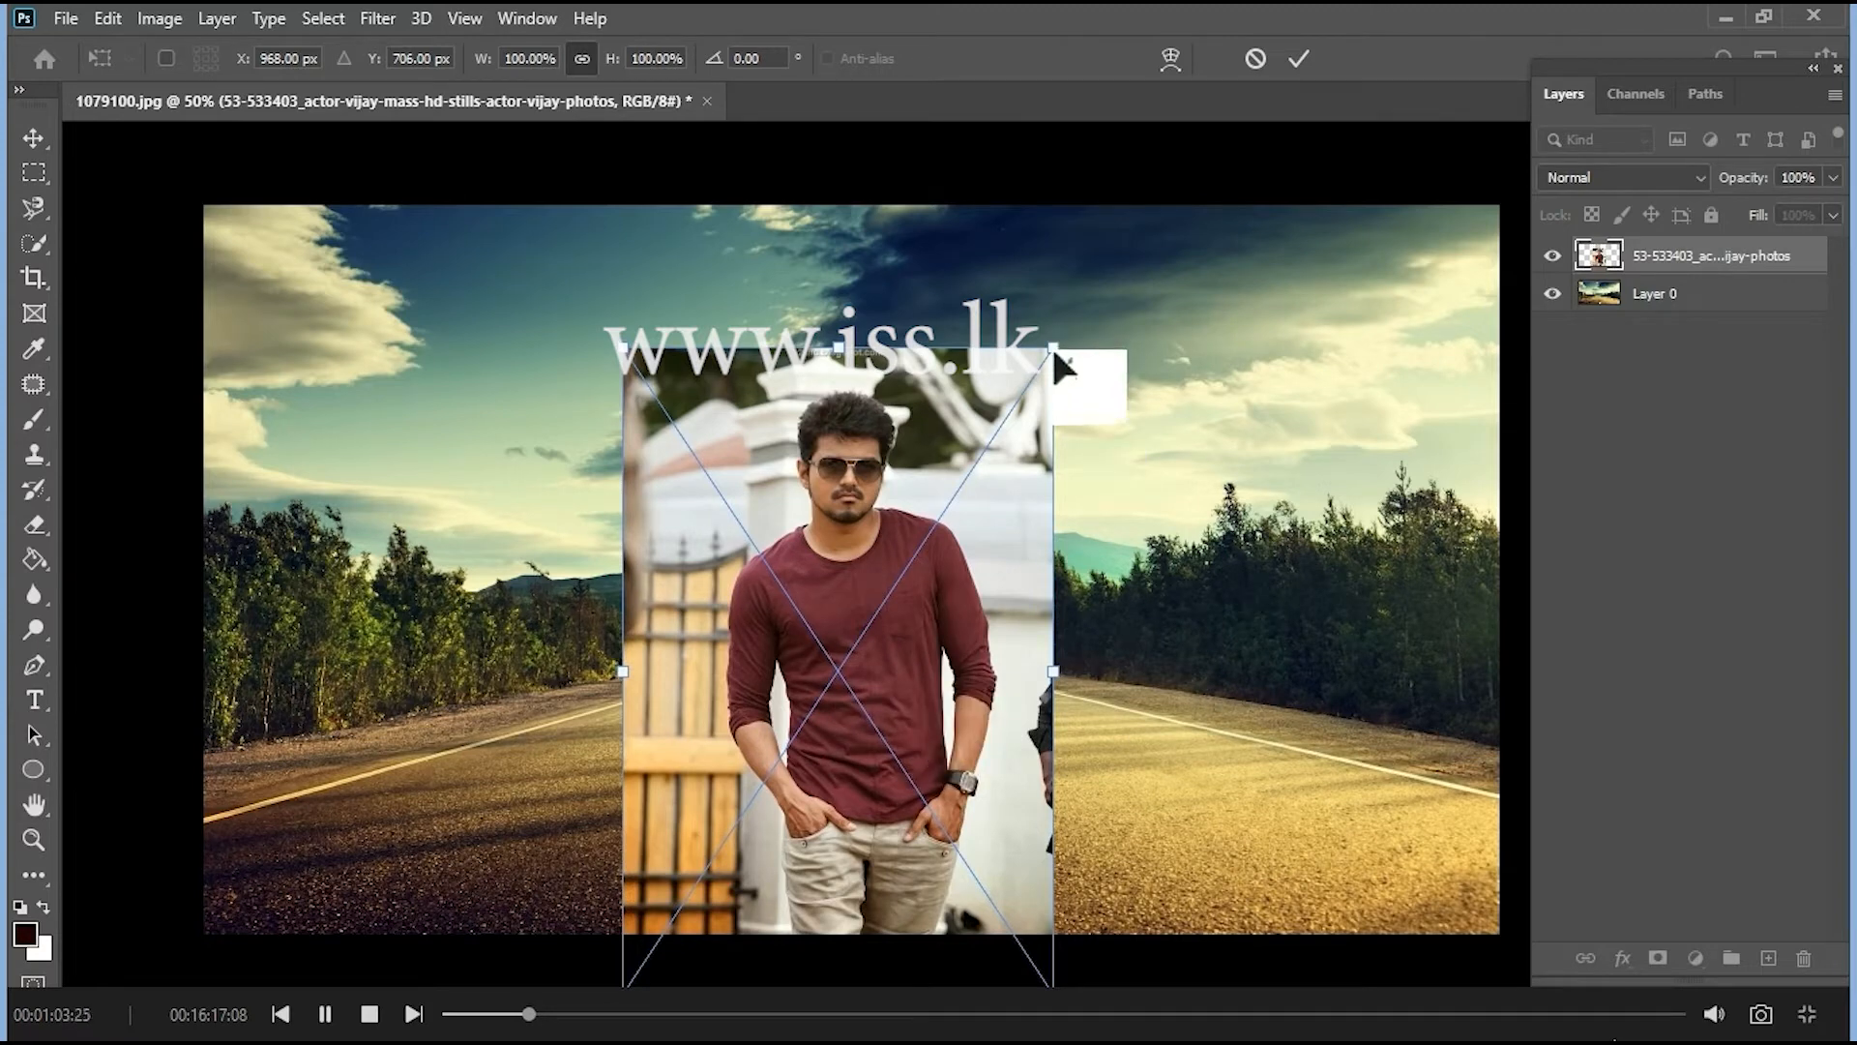
drag(1052, 344, 1109, 345)
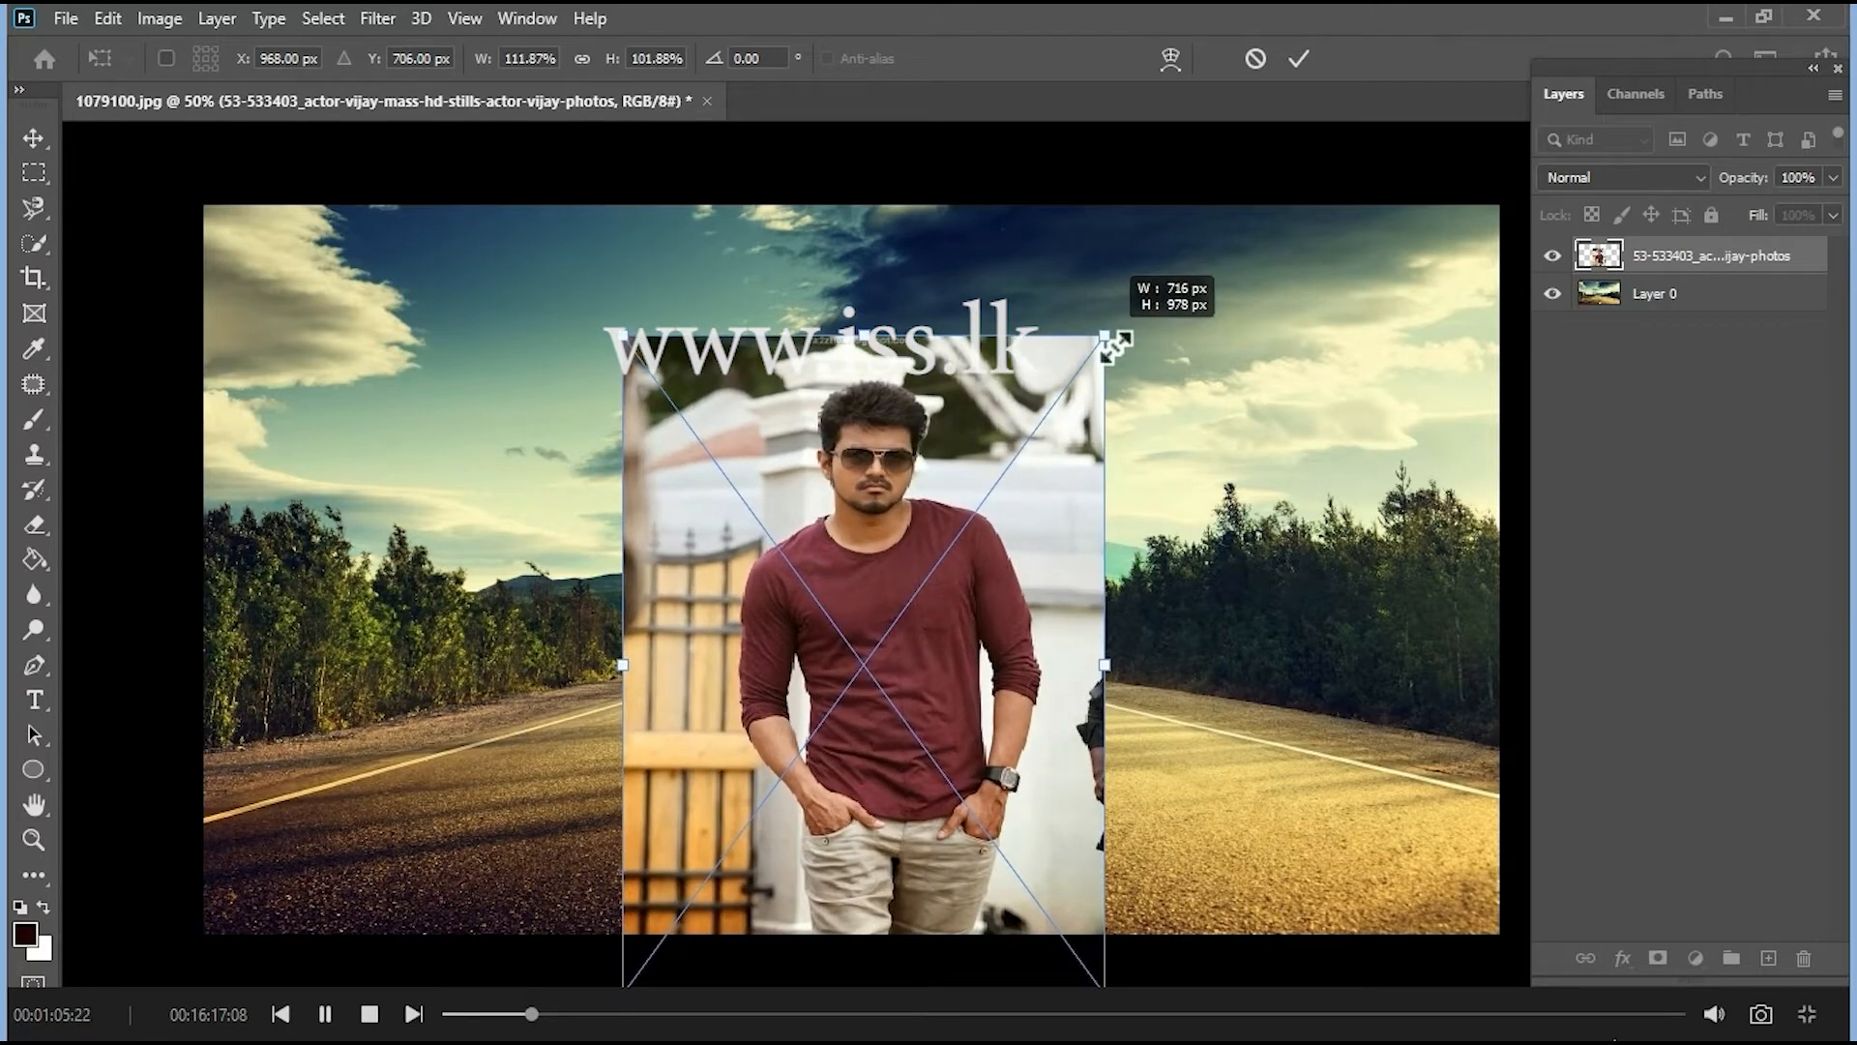
drag(887, 676, 858, 643)
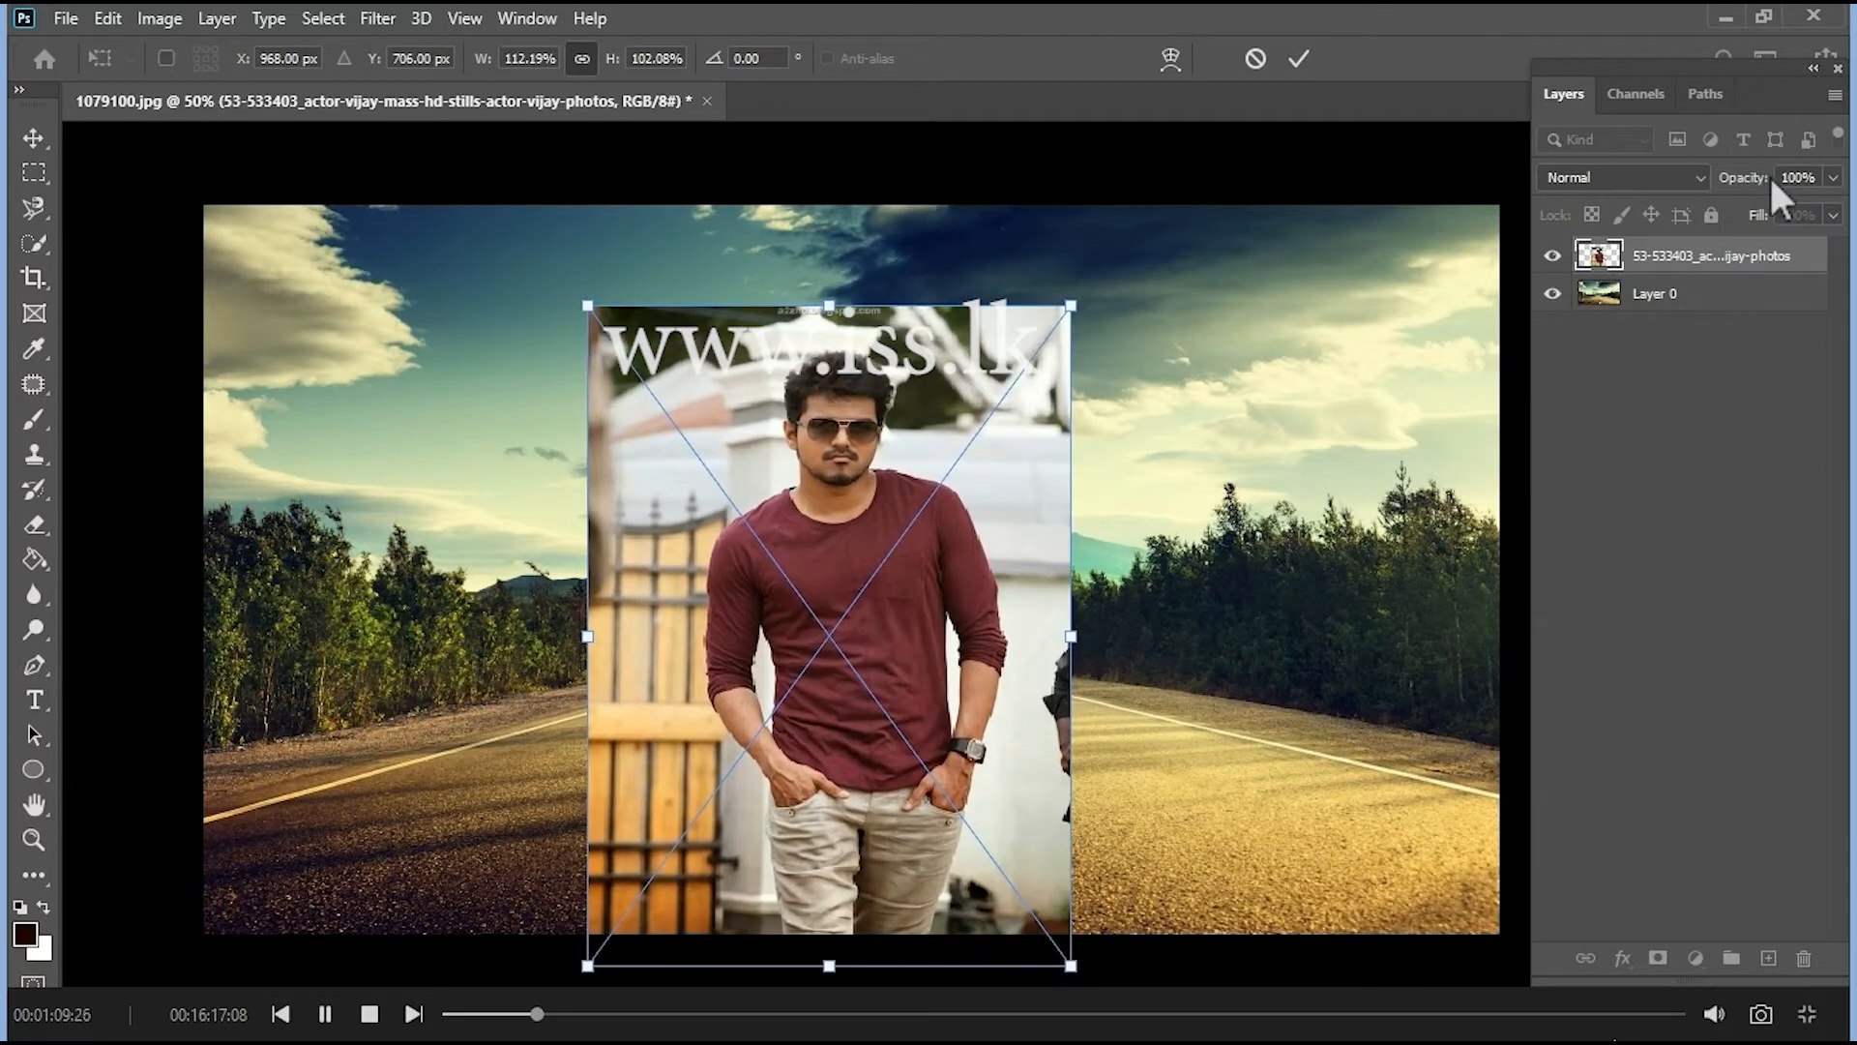
- Lower the photo's opacity to 25%, stretch its height to about 109%, and shift it down to align with the road
click(1831, 177)
drag(1829, 208, 1698, 223)
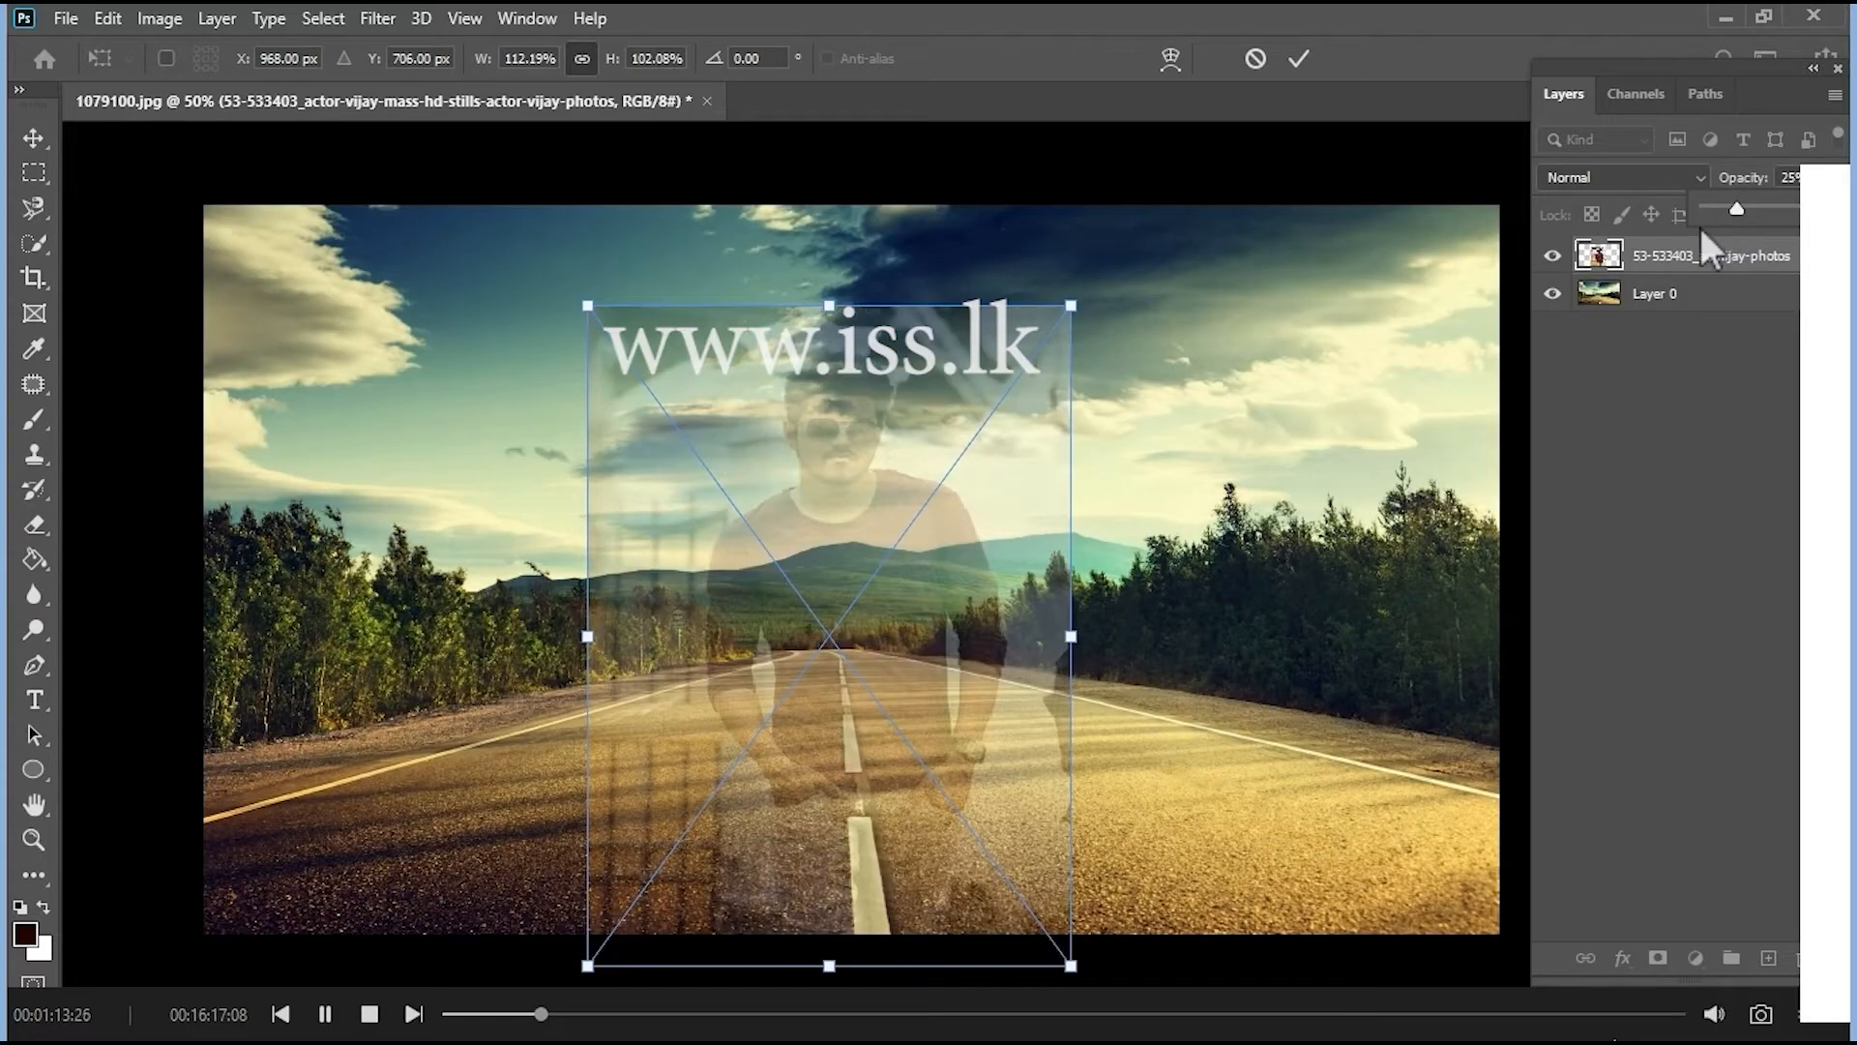
drag(872, 620, 872, 679)
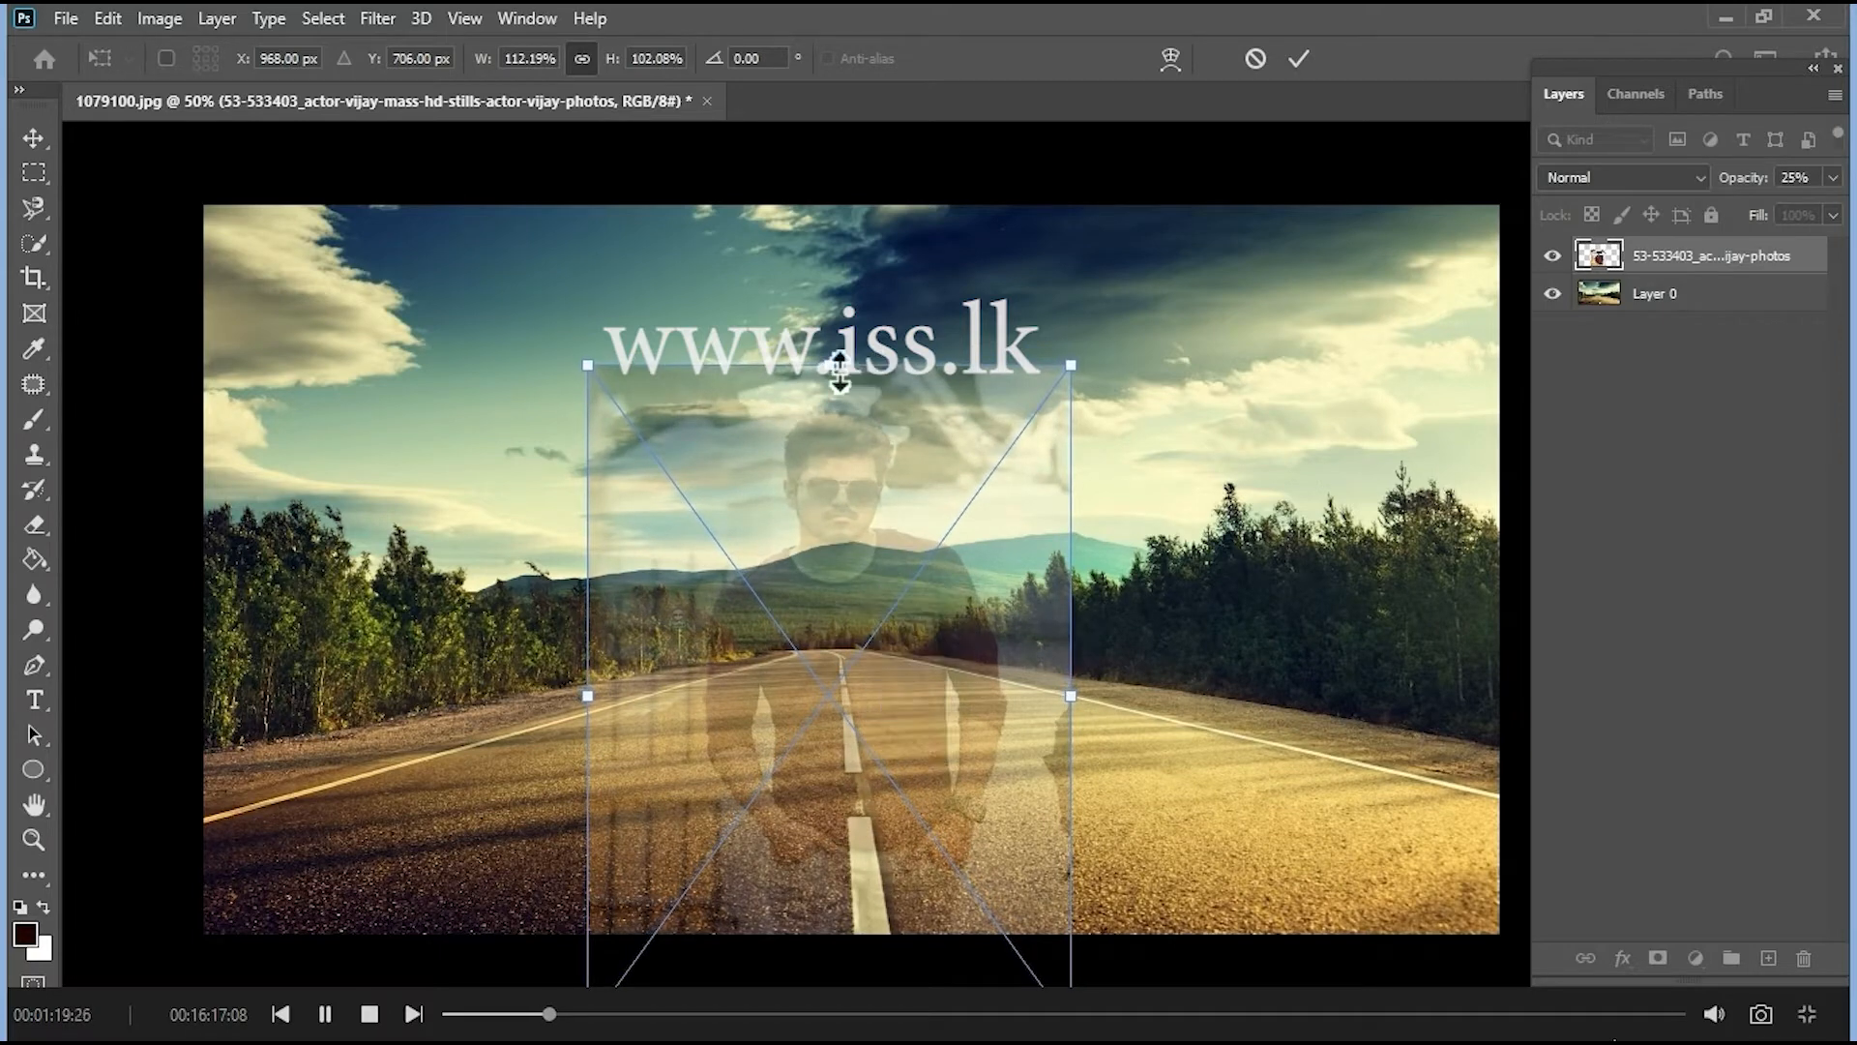
drag(829, 365, 851, 319)
drag(883, 522, 889, 542)
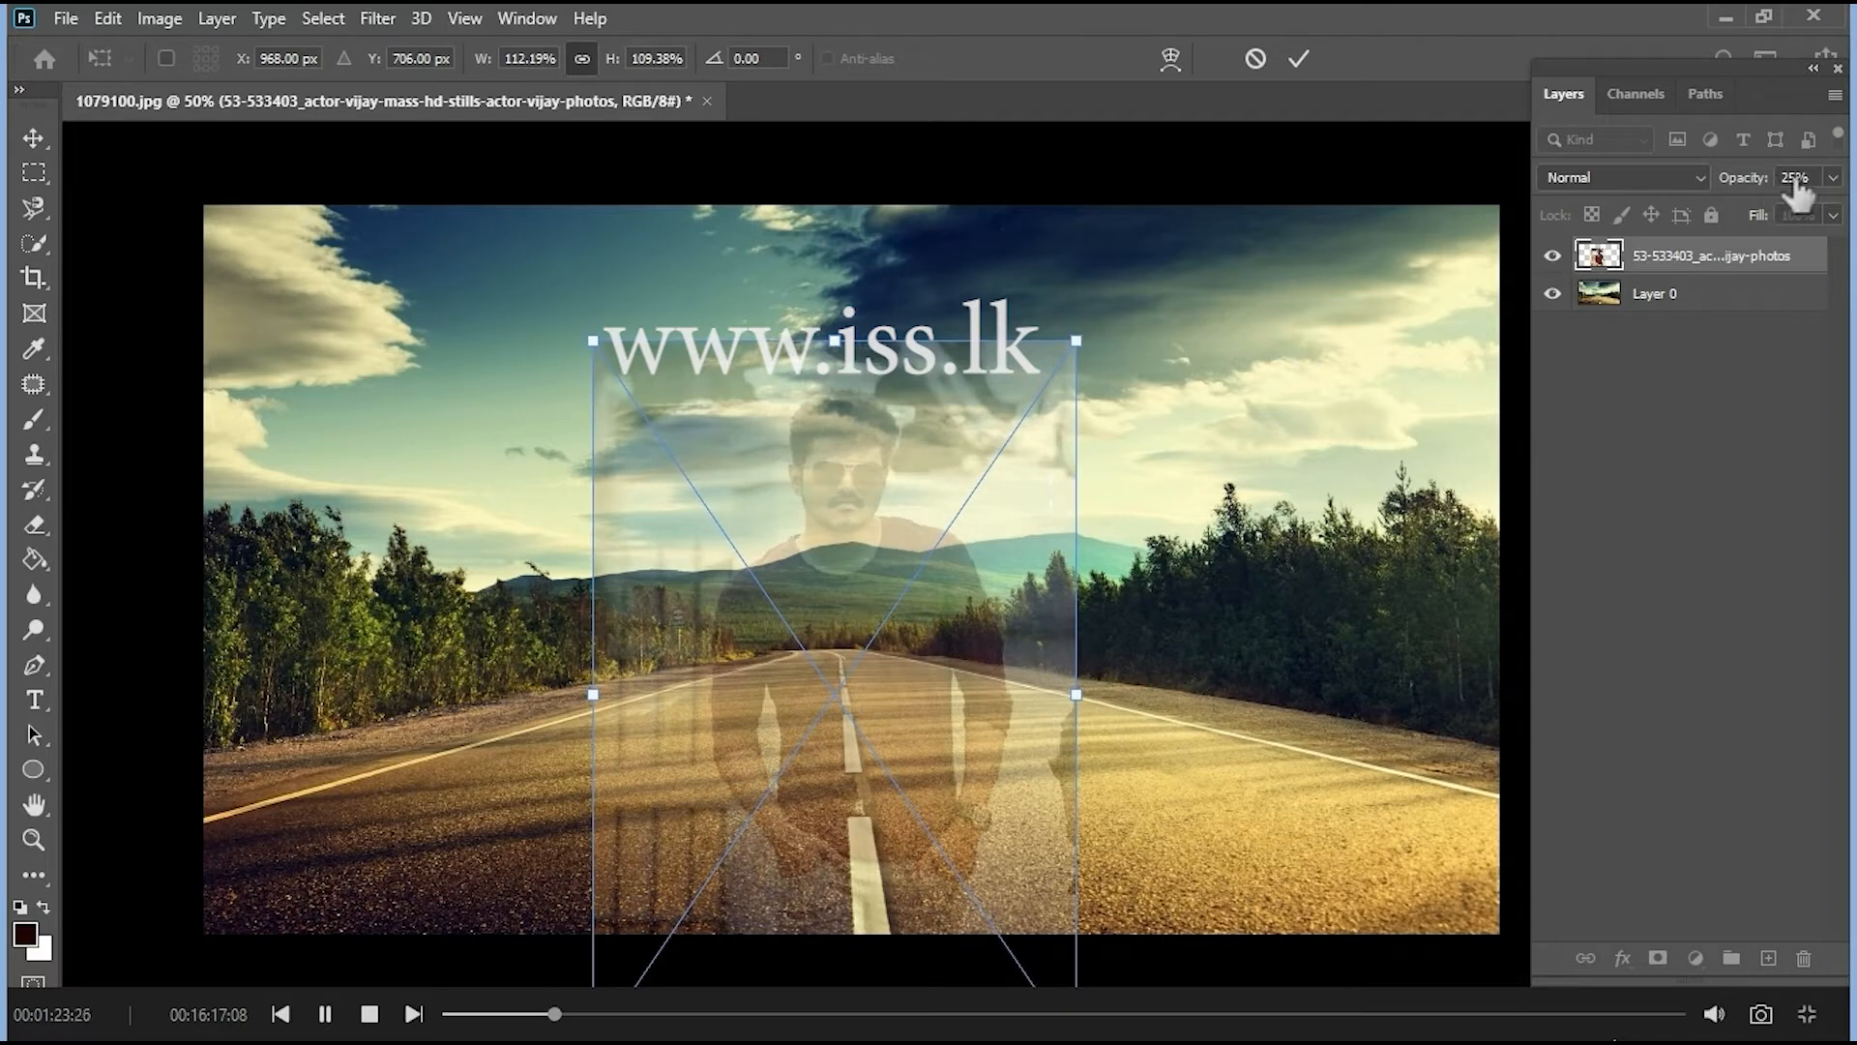
- Restore the photo's opacity to 100% and apply its transform
click(1829, 176)
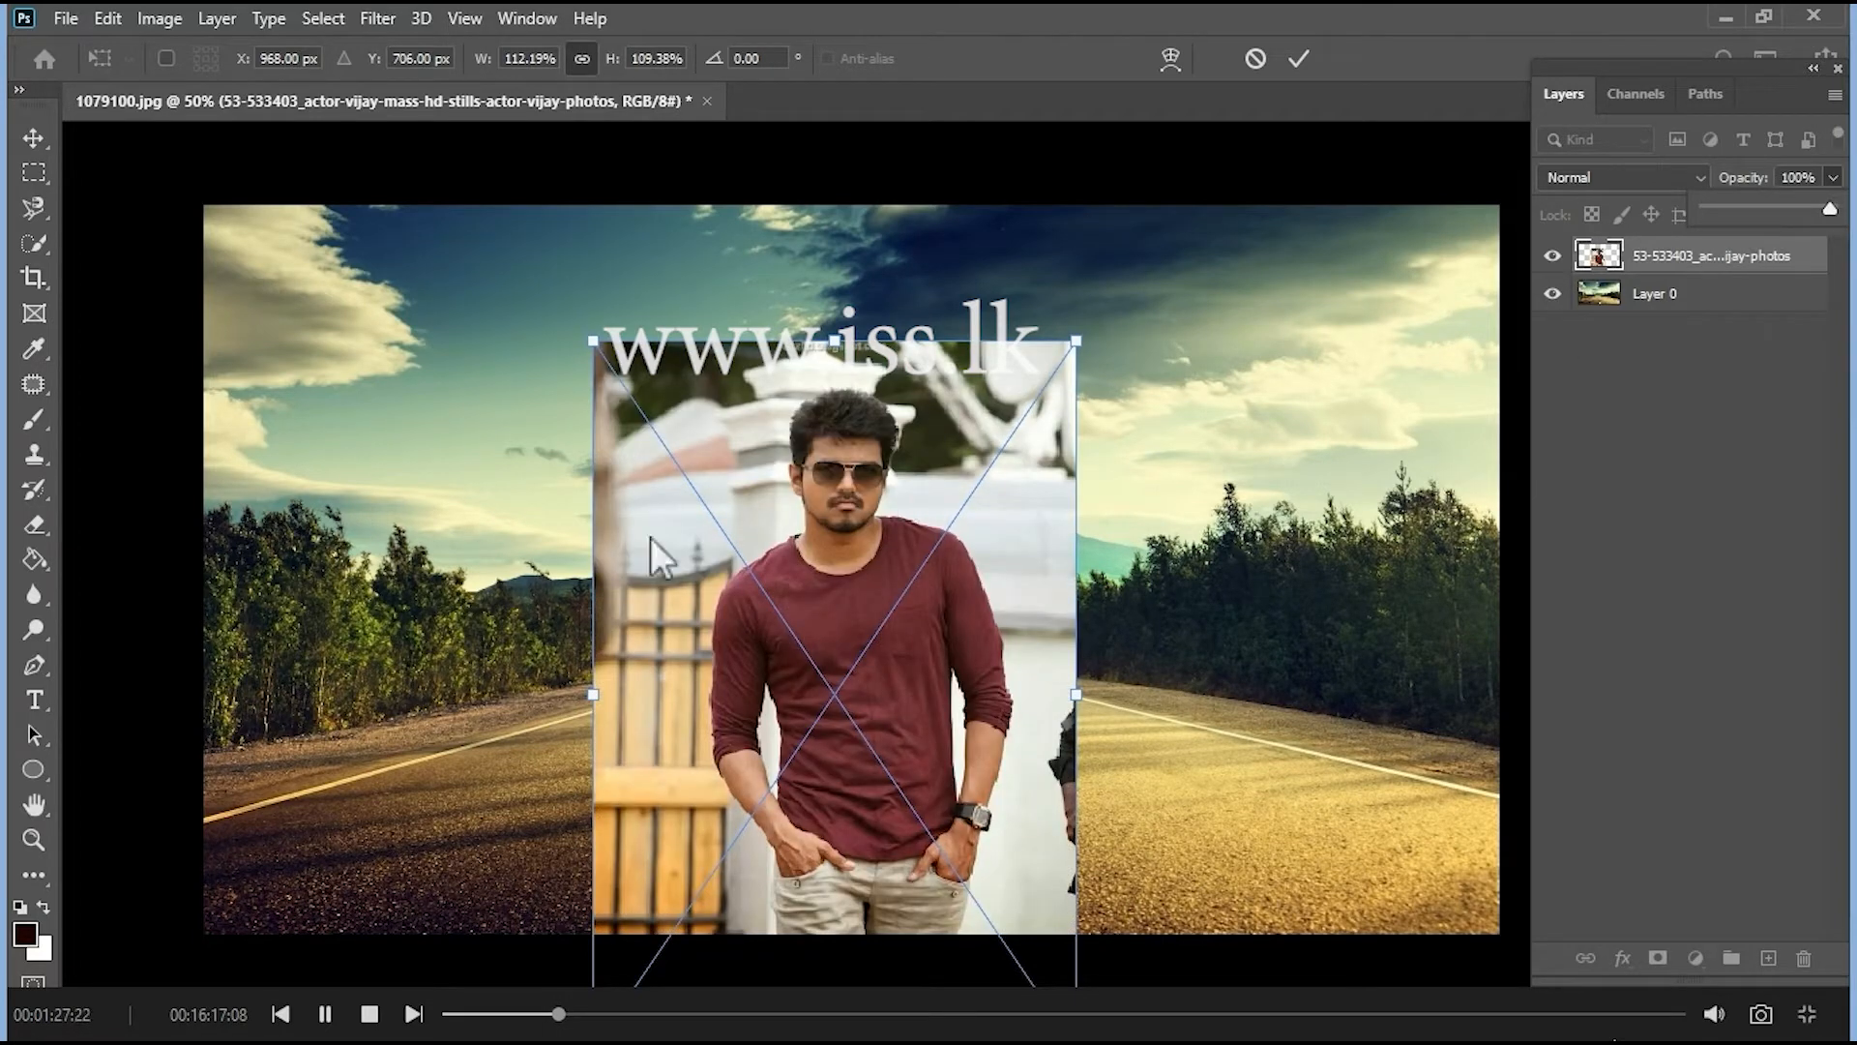
click(1302, 65)
key(c)
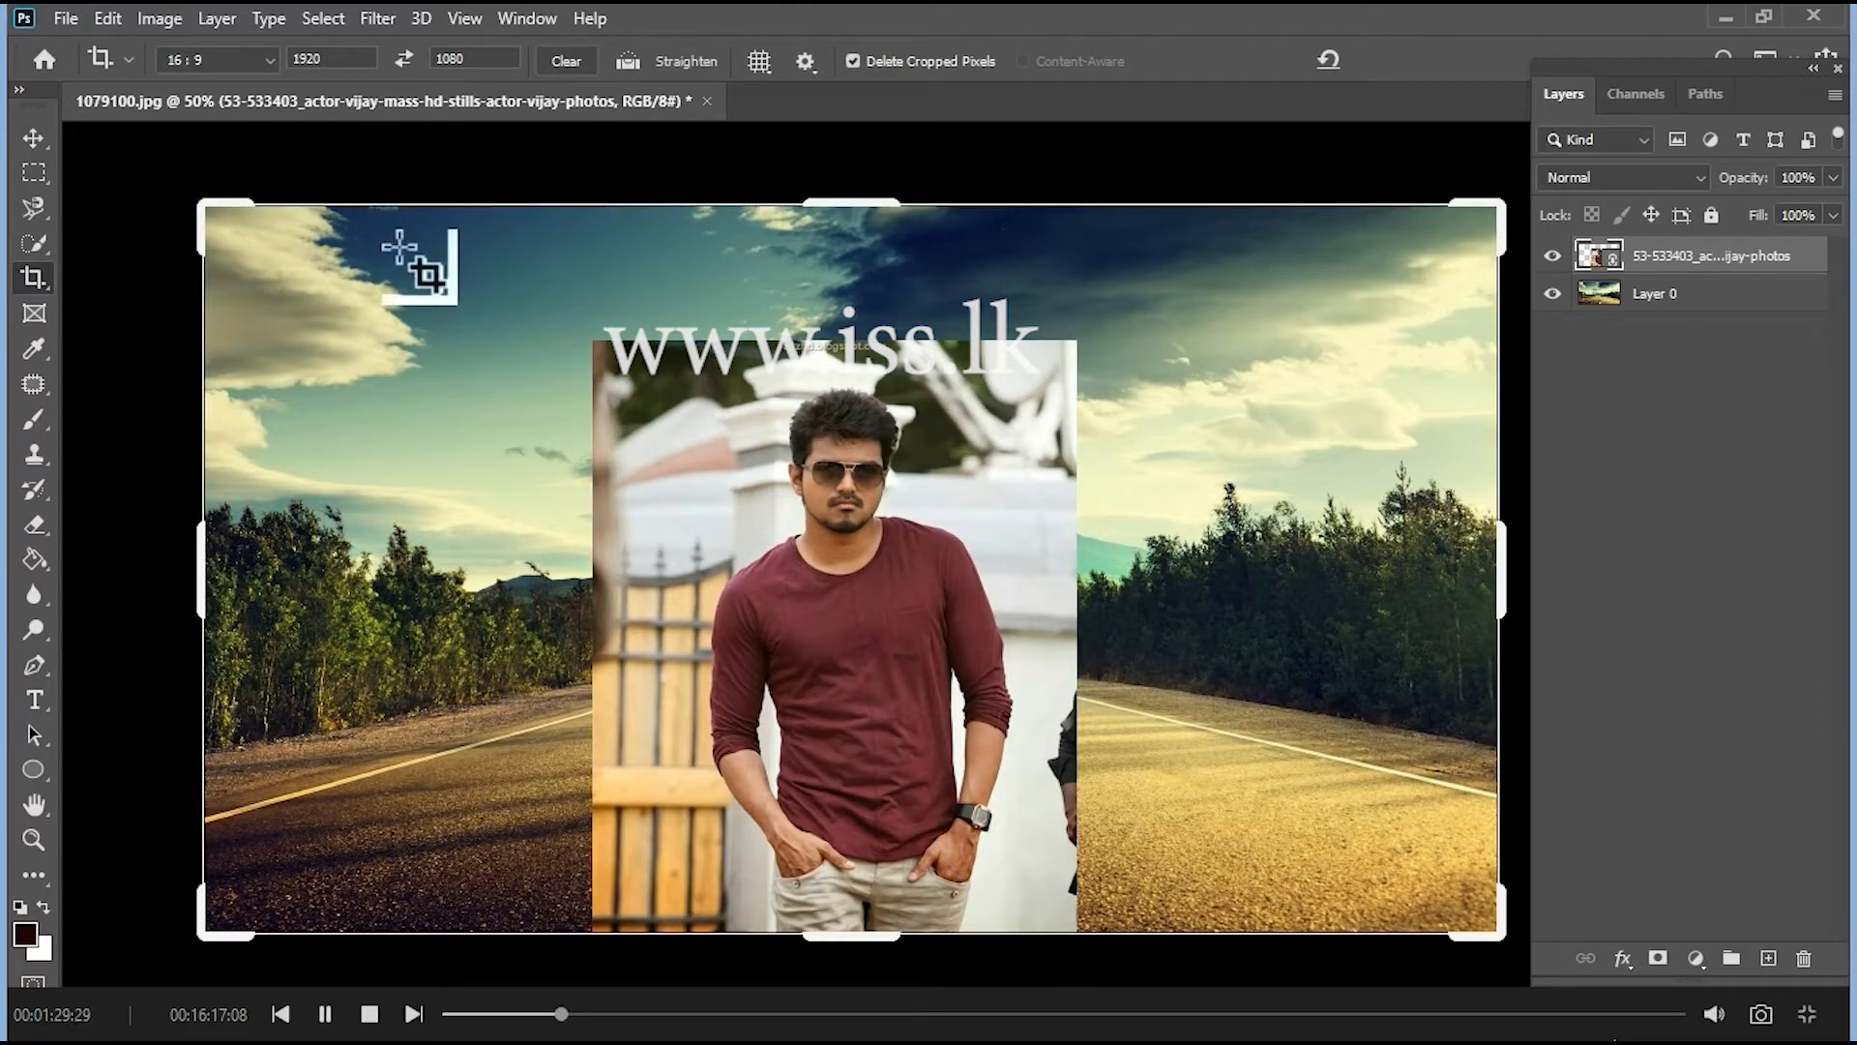
click(35, 138)
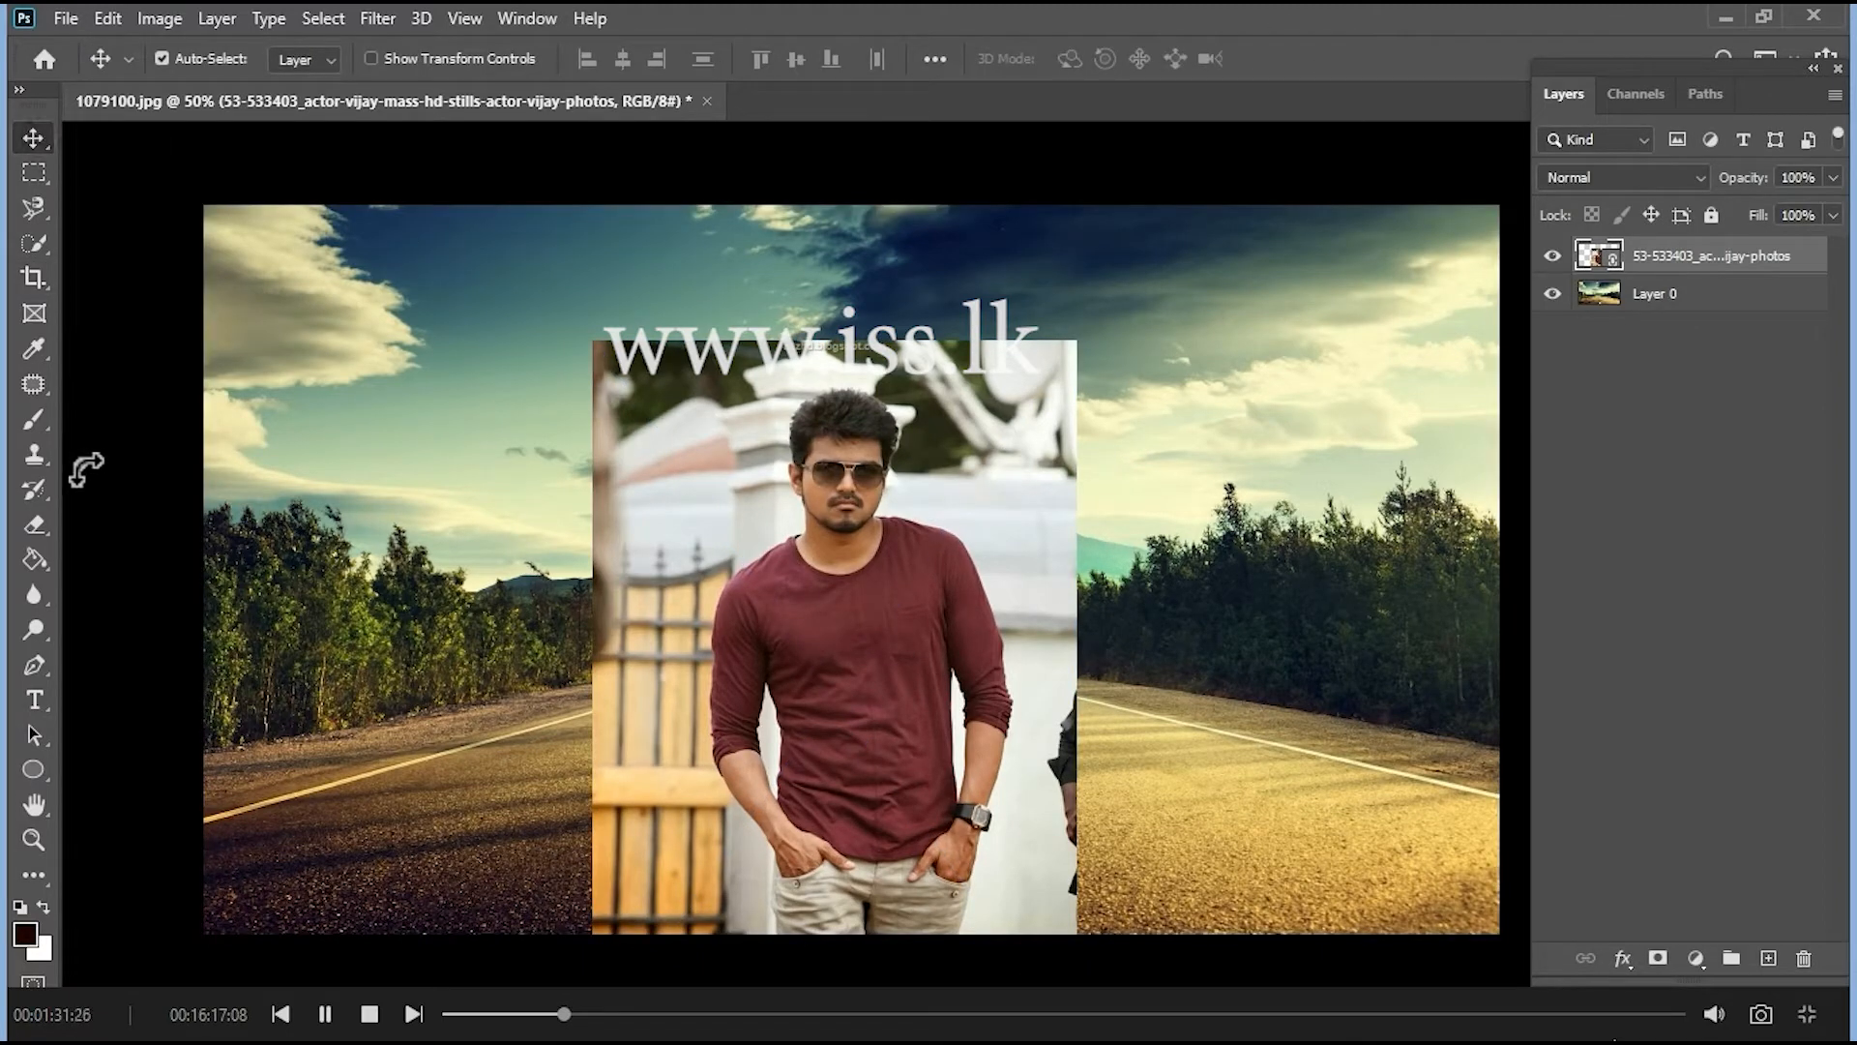
- Select the background around the man in the placed photo using the Quick Selection tool
click(36, 245)
click(188, 271)
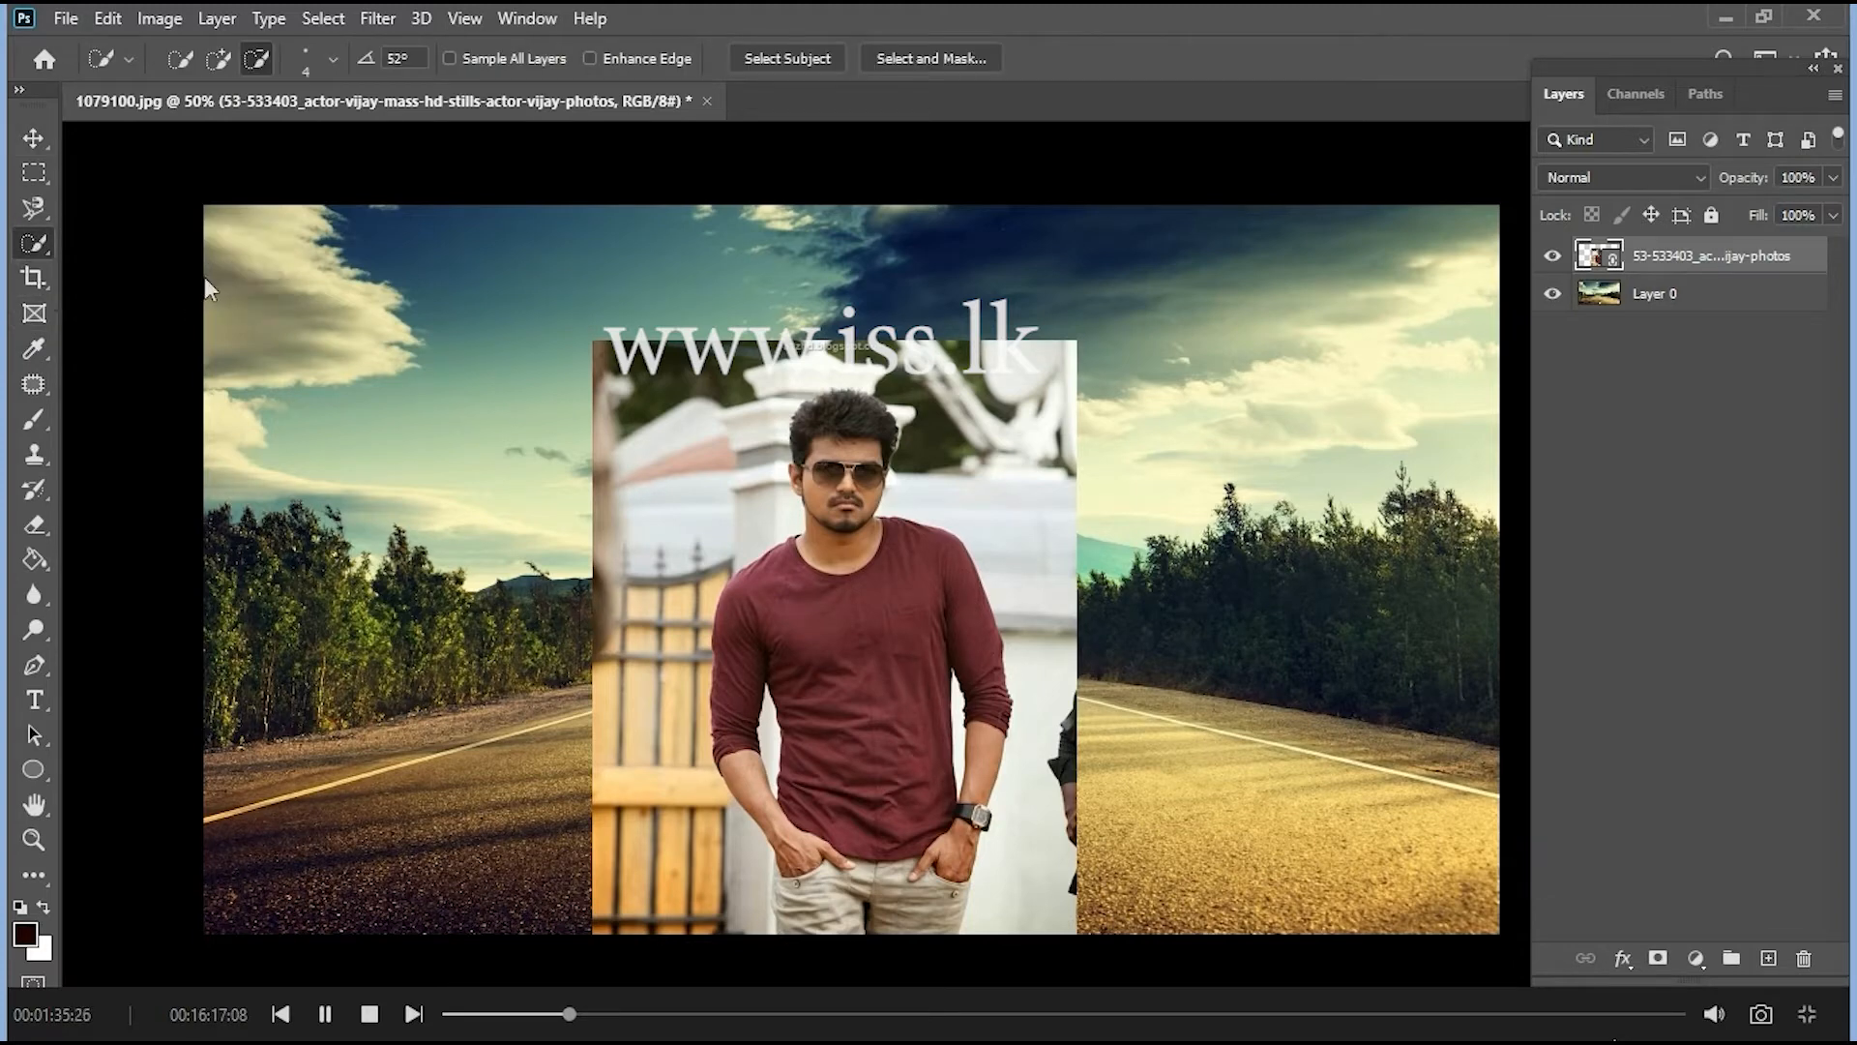
mouse_move(658, 396)
mouse_down()
mouse_move(750, 508)
mouse_move(741, 683)
mouse_move(759, 726)
mouse_move(691, 852)
mouse_move(831, 909)
mouse_up()
mouse_move(675, 886)
mouse_down()
mouse_move(634, 858)
mouse_move(1025, 900)
mouse_move(1046, 866)
mouse_move(1064, 713)
mouse_move(1006, 619)
mouse_move(1030, 522)
mouse_move(1015, 397)
mouse_move(1044, 425)
mouse_move(1068, 371)
mouse_move(1072, 503)
mouse_move(1072, 365)
mouse_move(953, 421)
mouse_move(890, 415)
mouse_move(856, 382)
mouse_up()
drag(1100, 358, 827, 338)
key(ctrl+z)
click(905, 410)
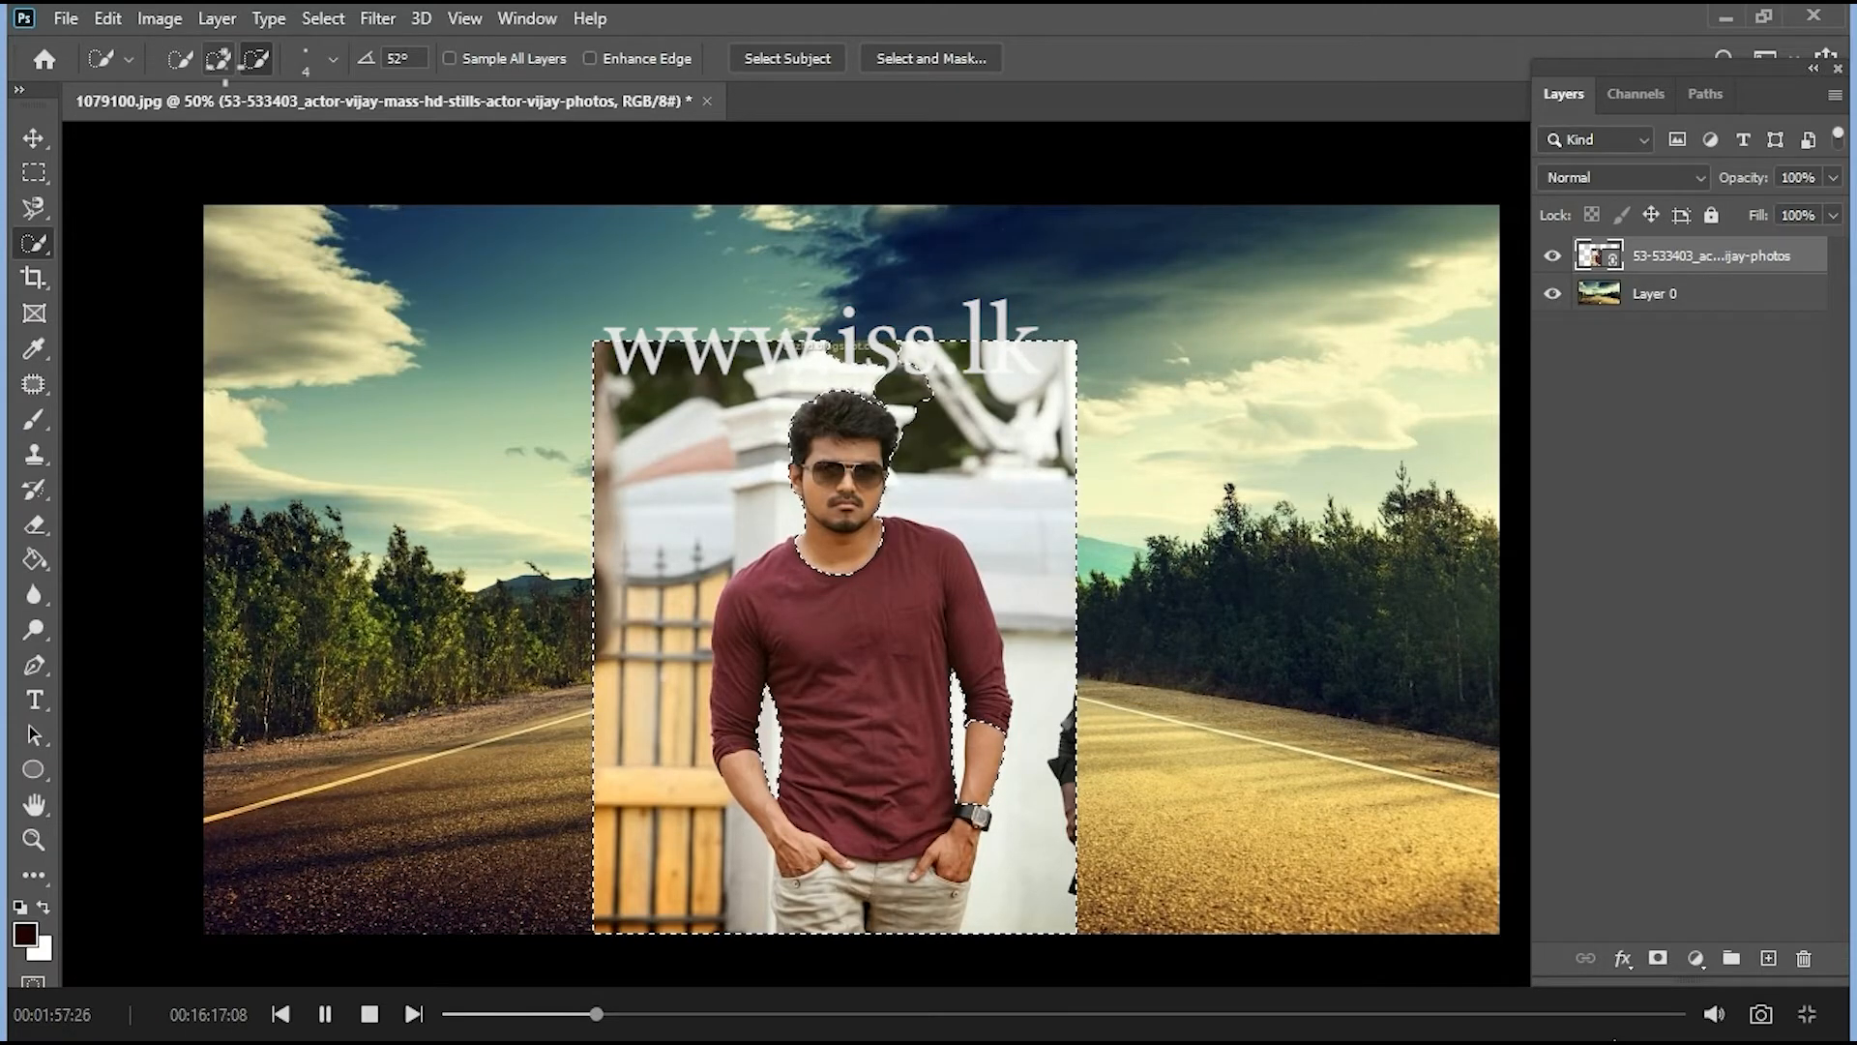
- Refine the background selection along the man's hair, shirt and arms by adding and subtracting areas
click(218, 59)
click(853, 373)
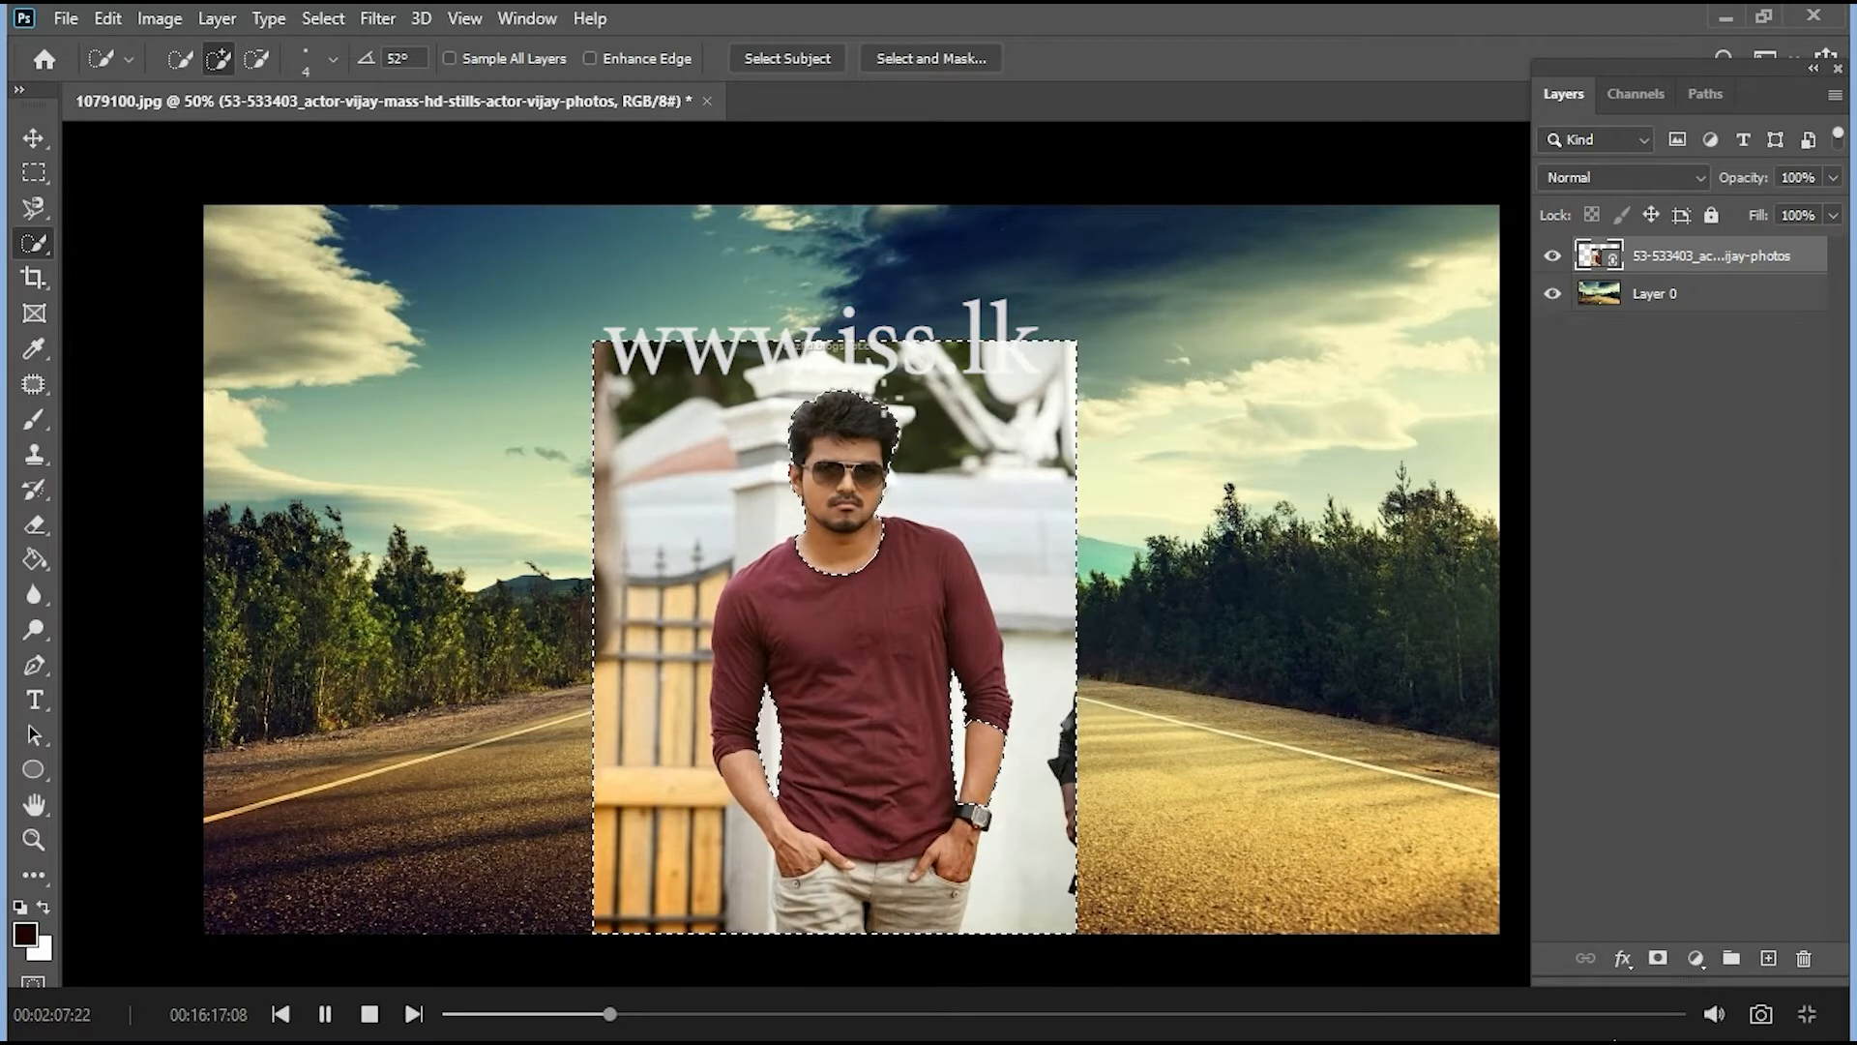
key(alt)
mouse_move(858, 607)
mouse_down()
mouse_move(853, 934)
mouse_move(790, 918)
mouse_move(787, 888)
mouse_move(920, 870)
mouse_up()
mouse_move(952, 770)
mouse_down()
mouse_move(958, 699)
mouse_move(974, 718)
mouse_up()
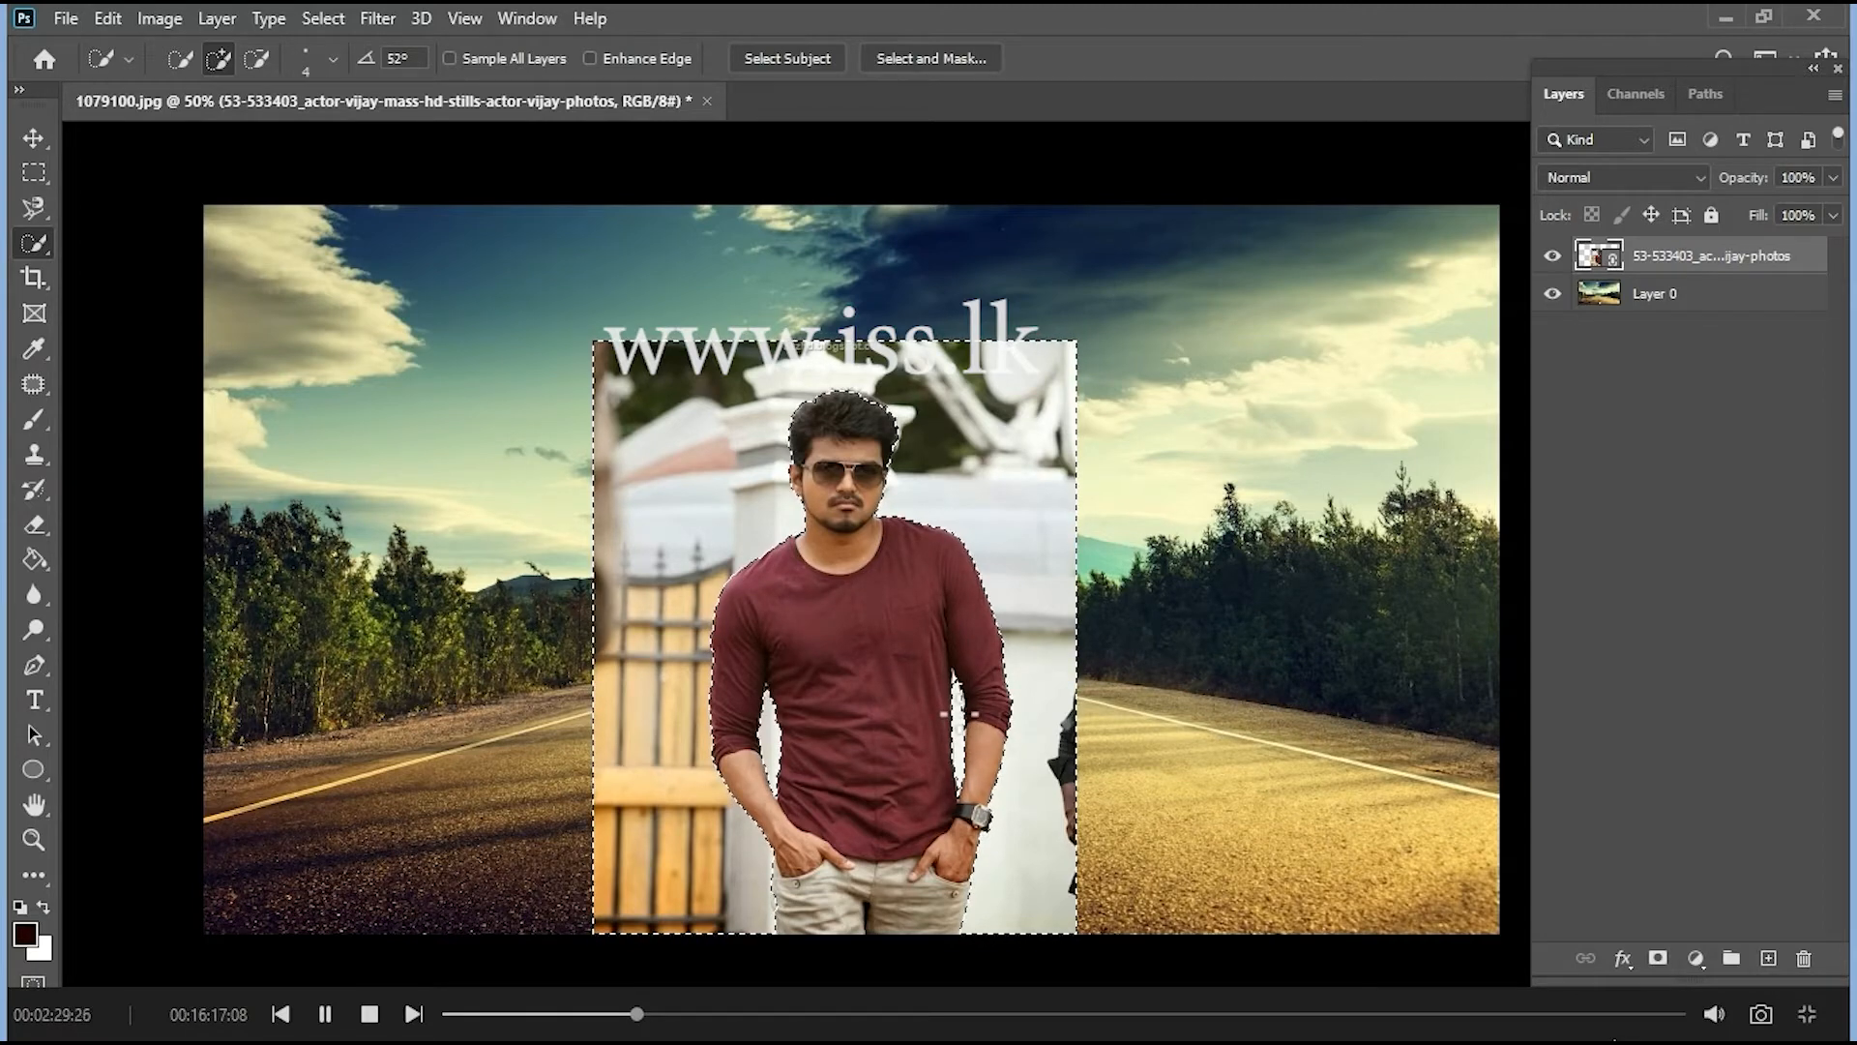
- Add a layer mask to the placed photo from the selection and invert it so the photo's background is hidden
key(alt)
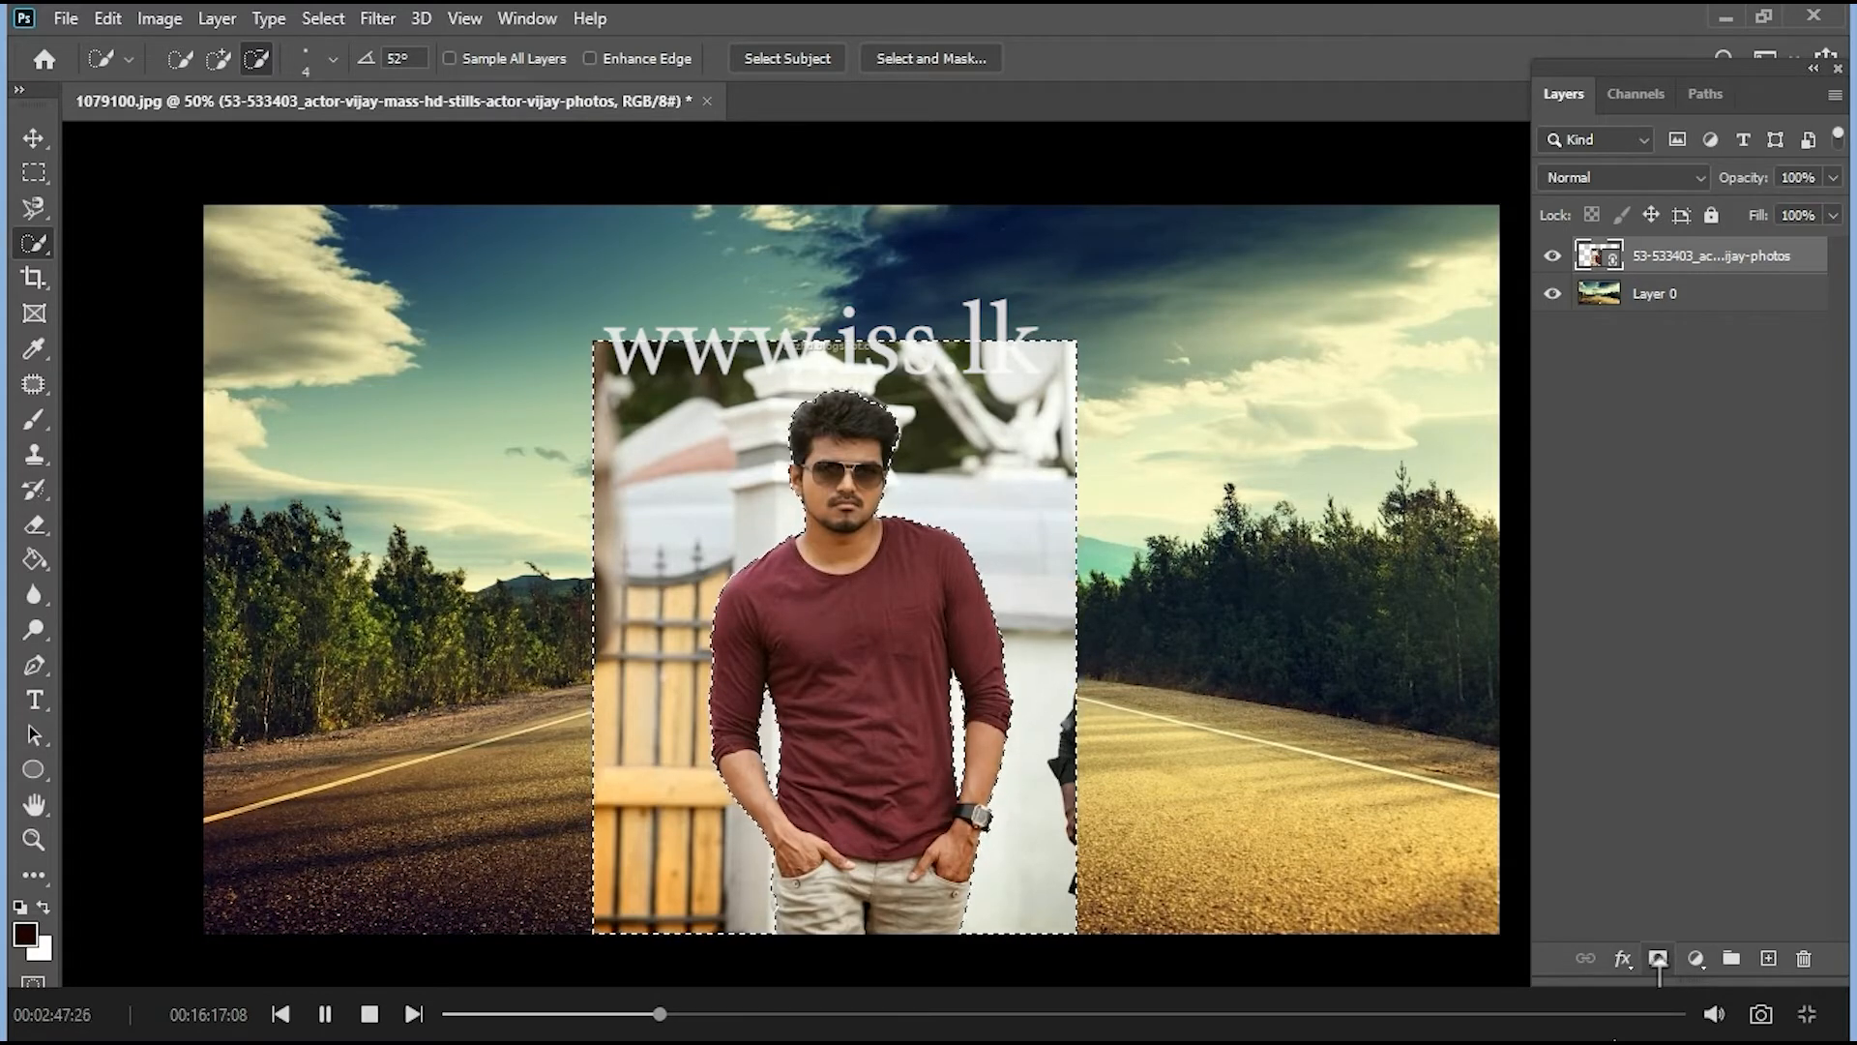
alt+click(1657, 958)
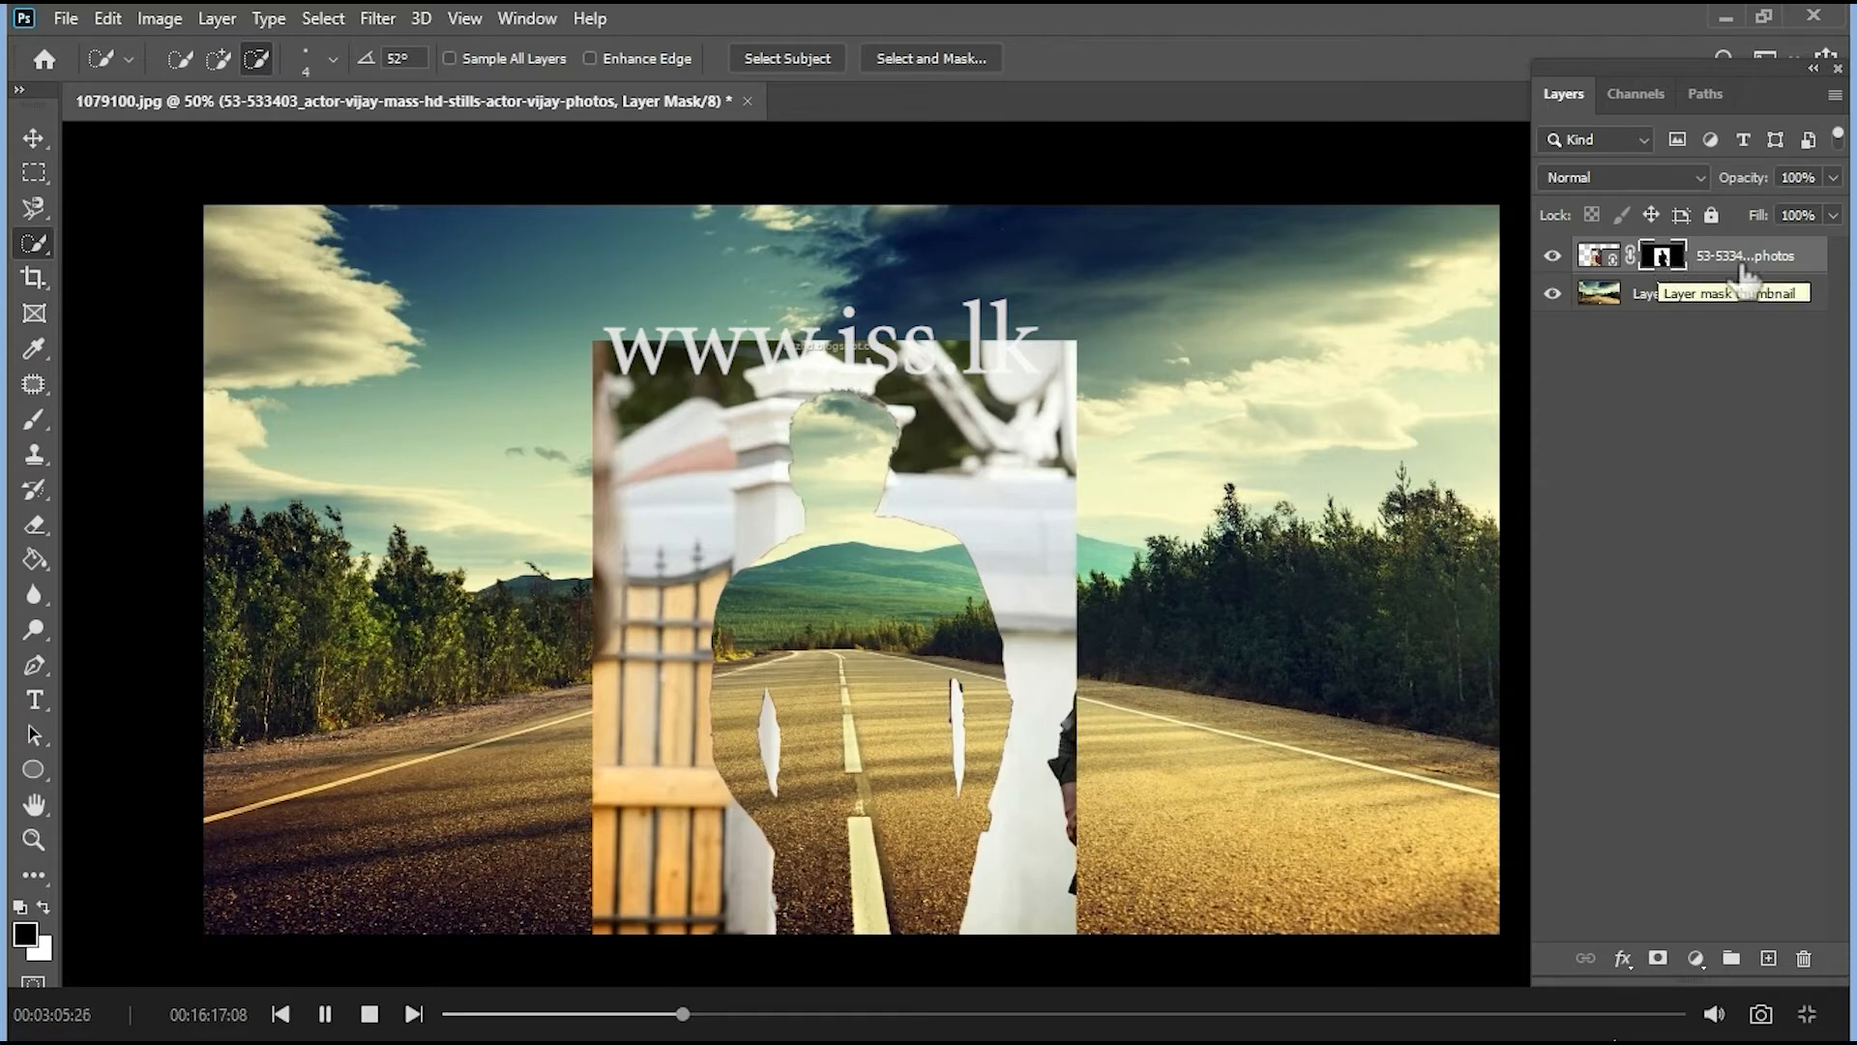
key(ctrl+i)
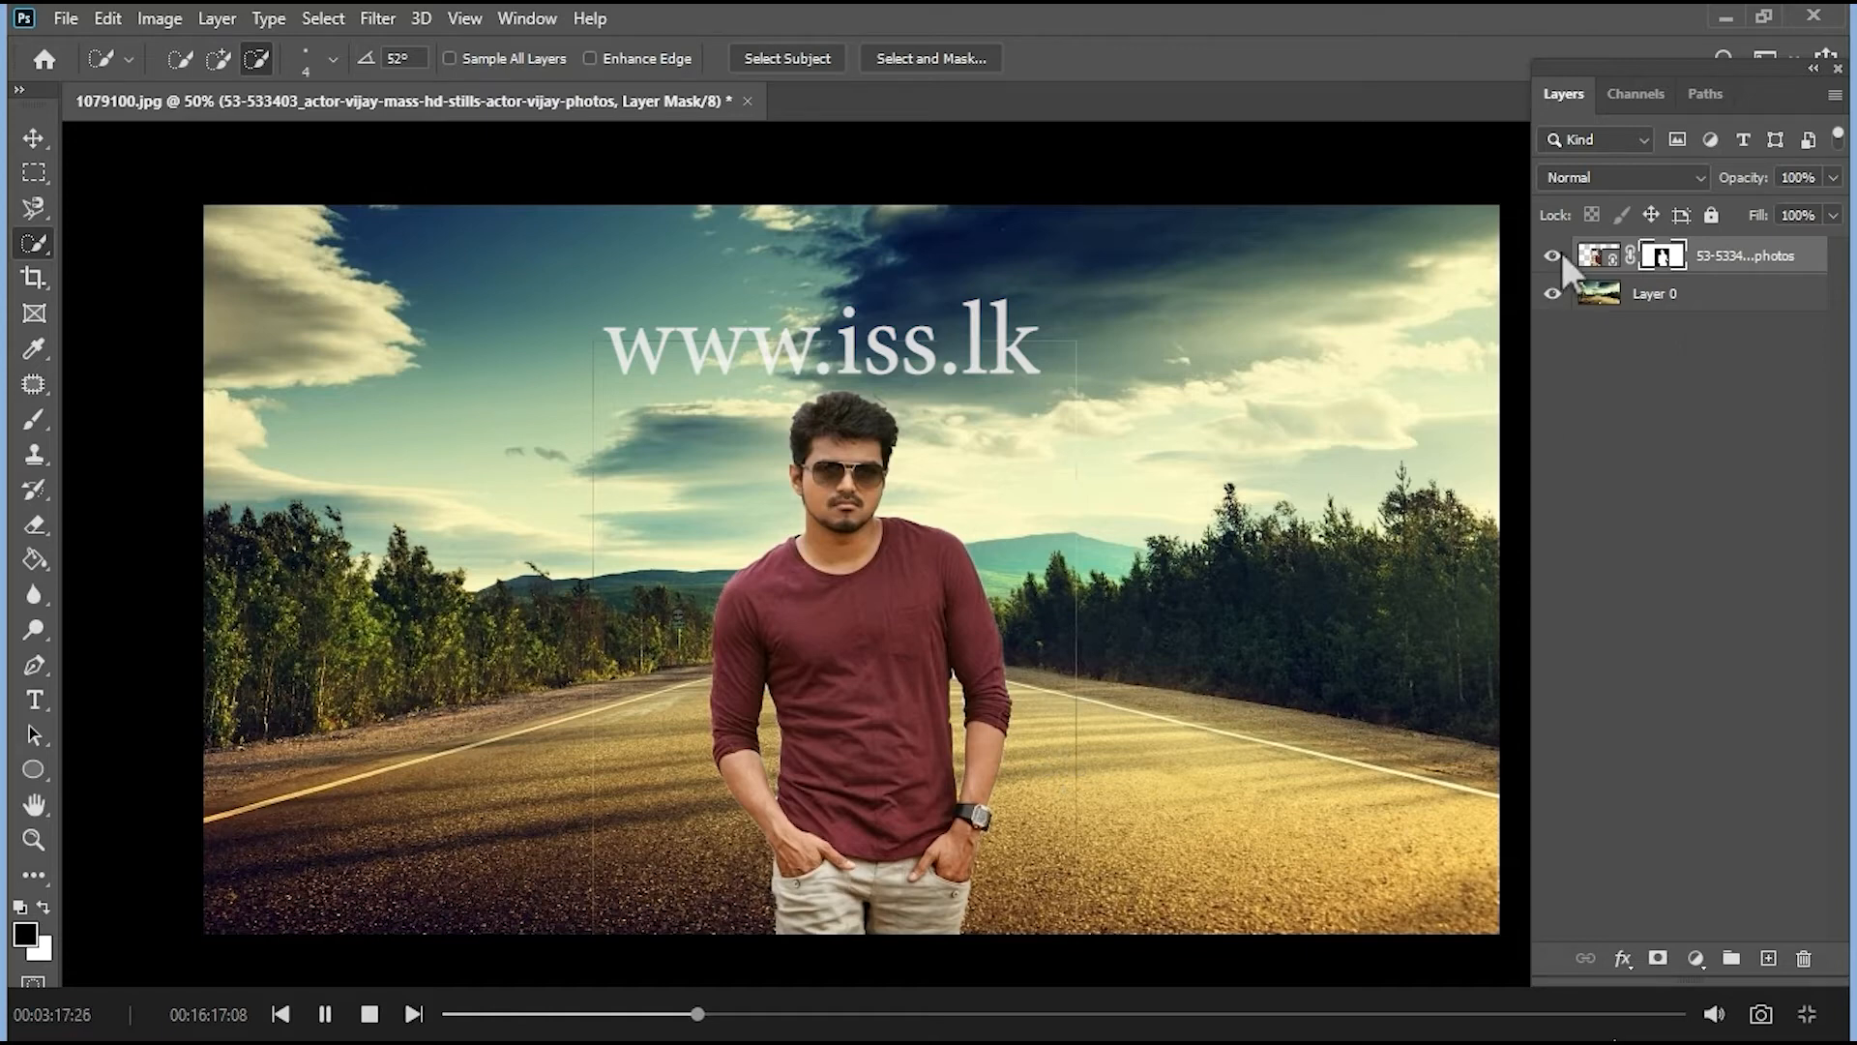
- Select the man's shirt on the photo layer's image using the Quick Selection tool
click(1591, 263)
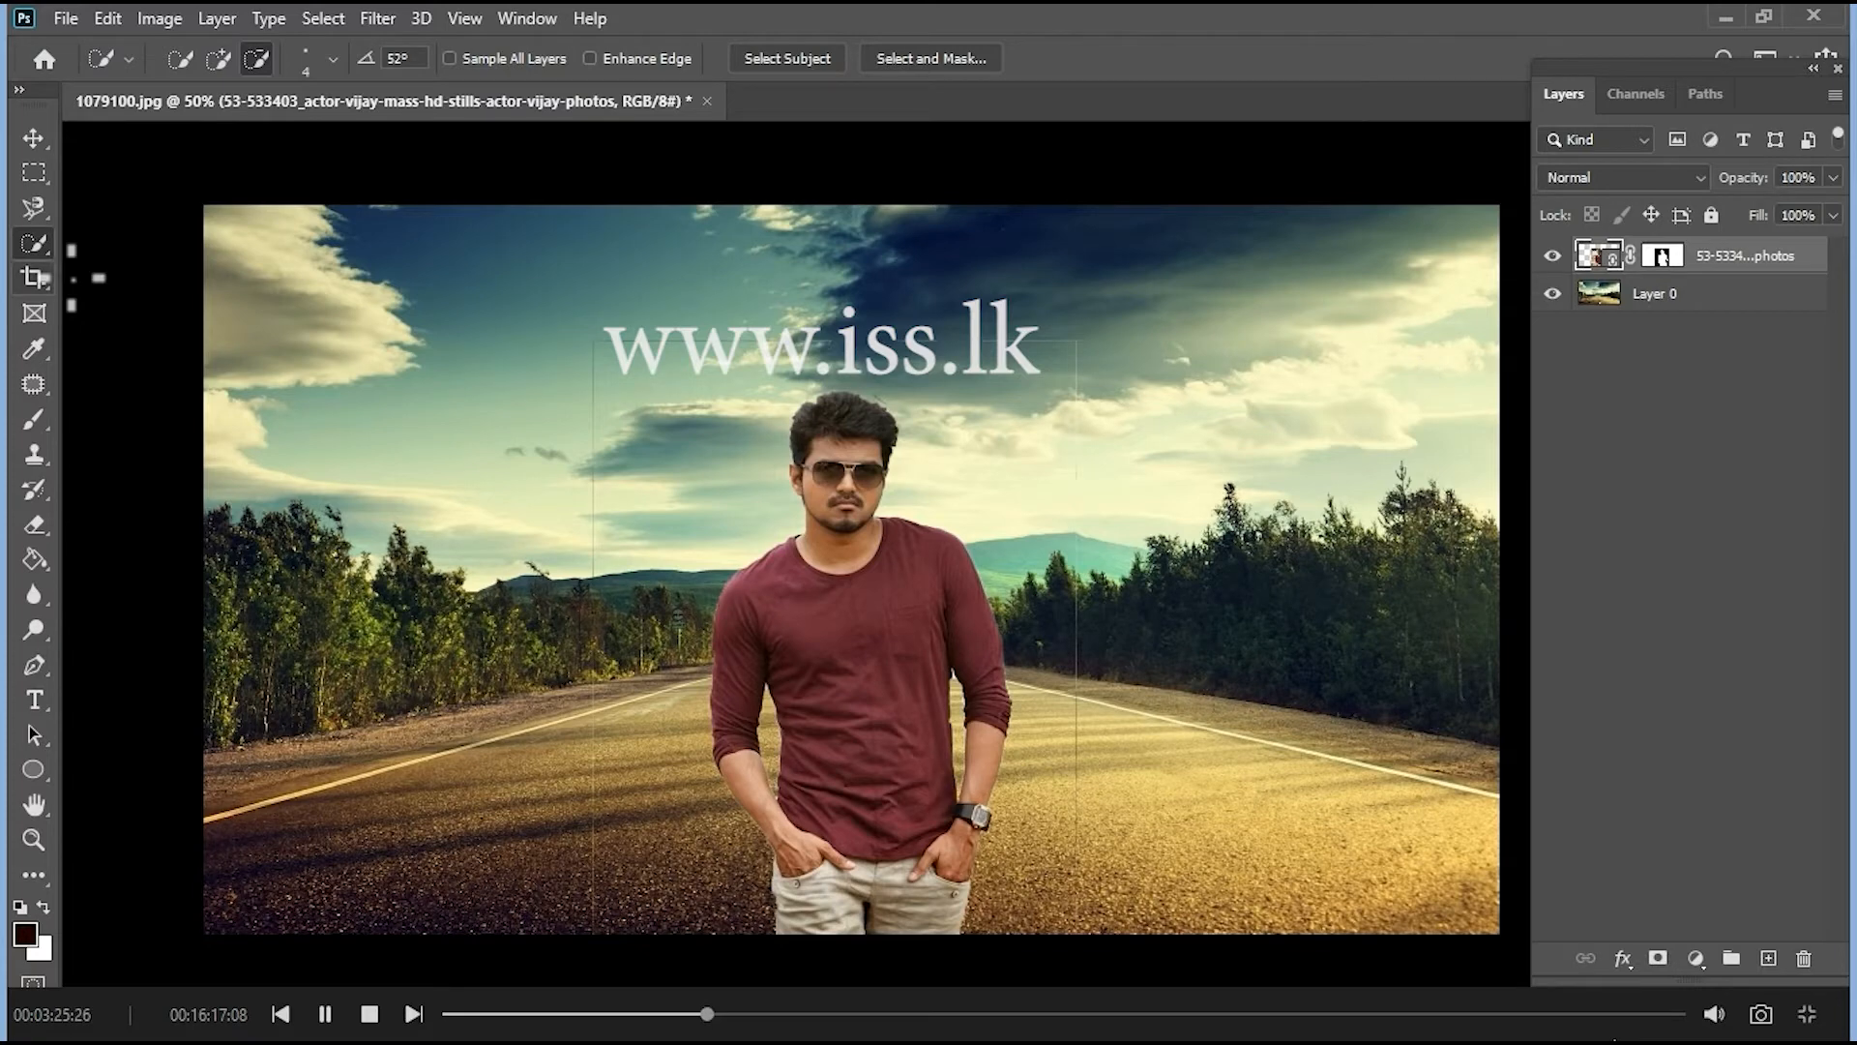
right_click(34, 243)
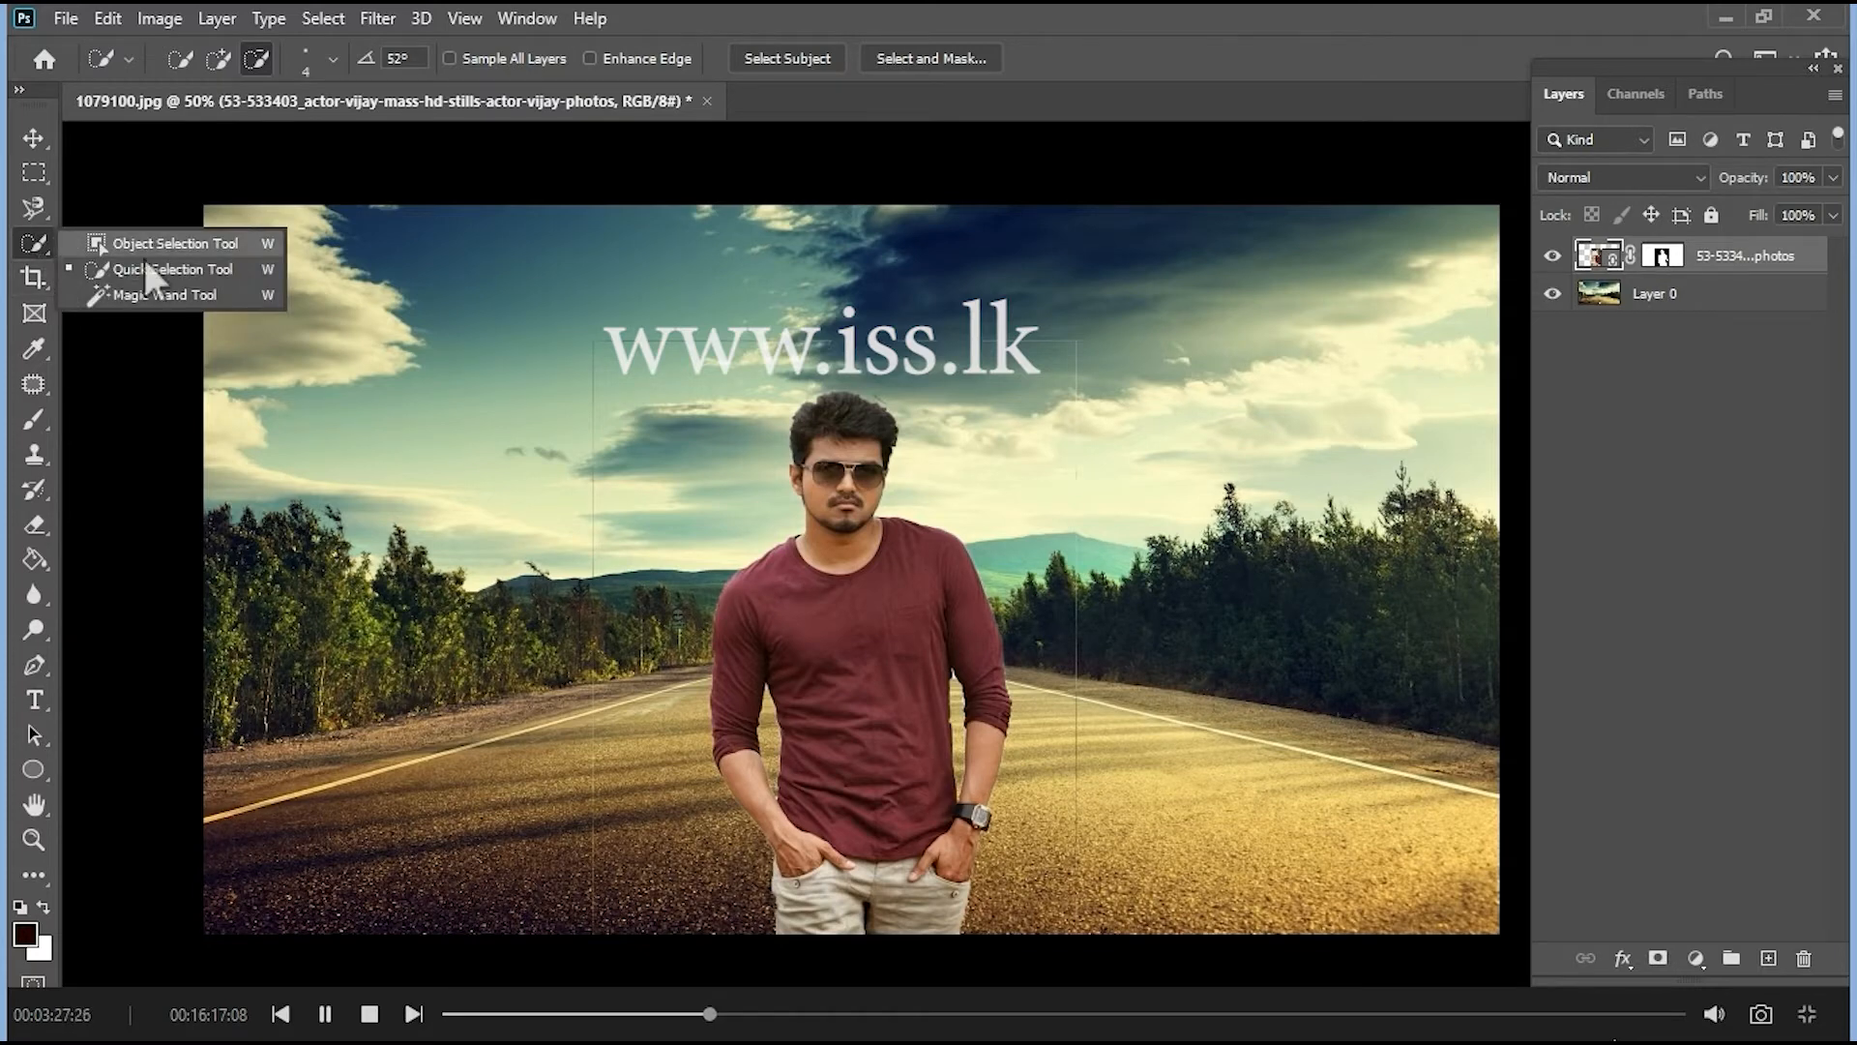
click(206, 267)
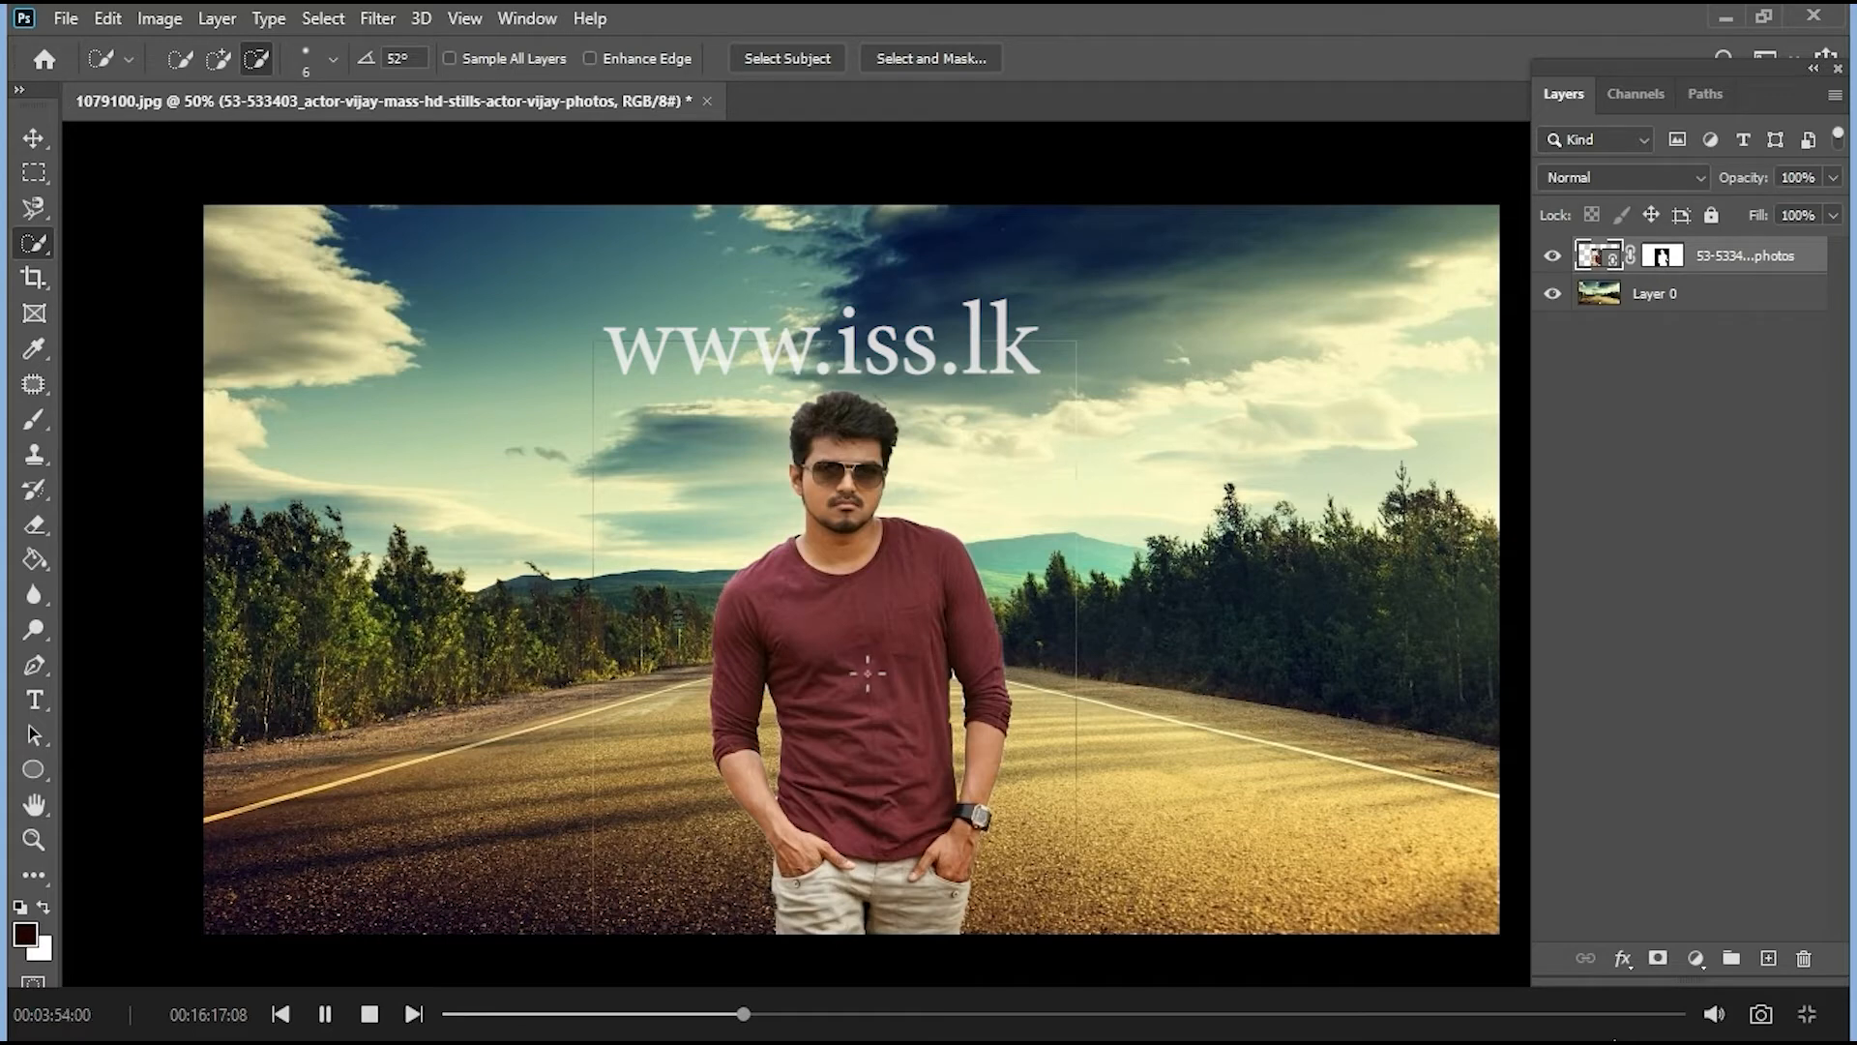
drag(836, 701, 868, 760)
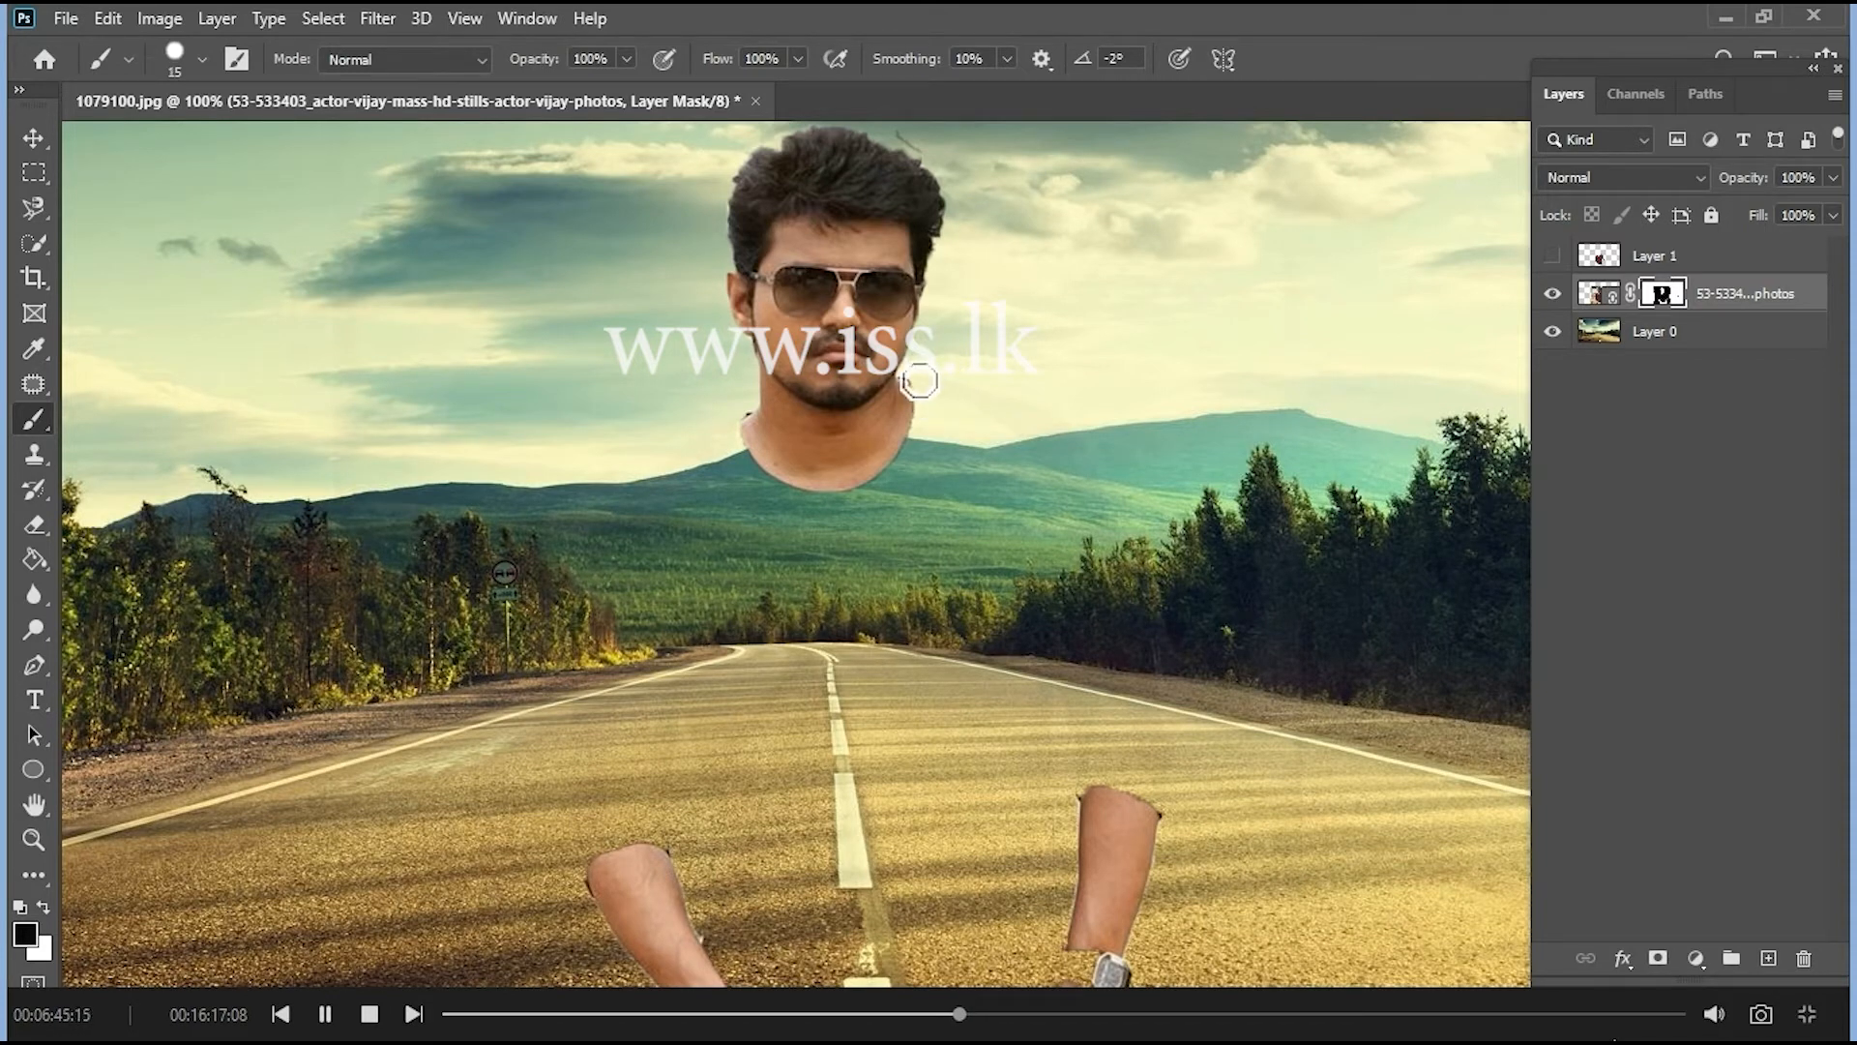
- Touch up the photo layer's mask at the man's neck using a black brush of size 10
key(bracketleft)
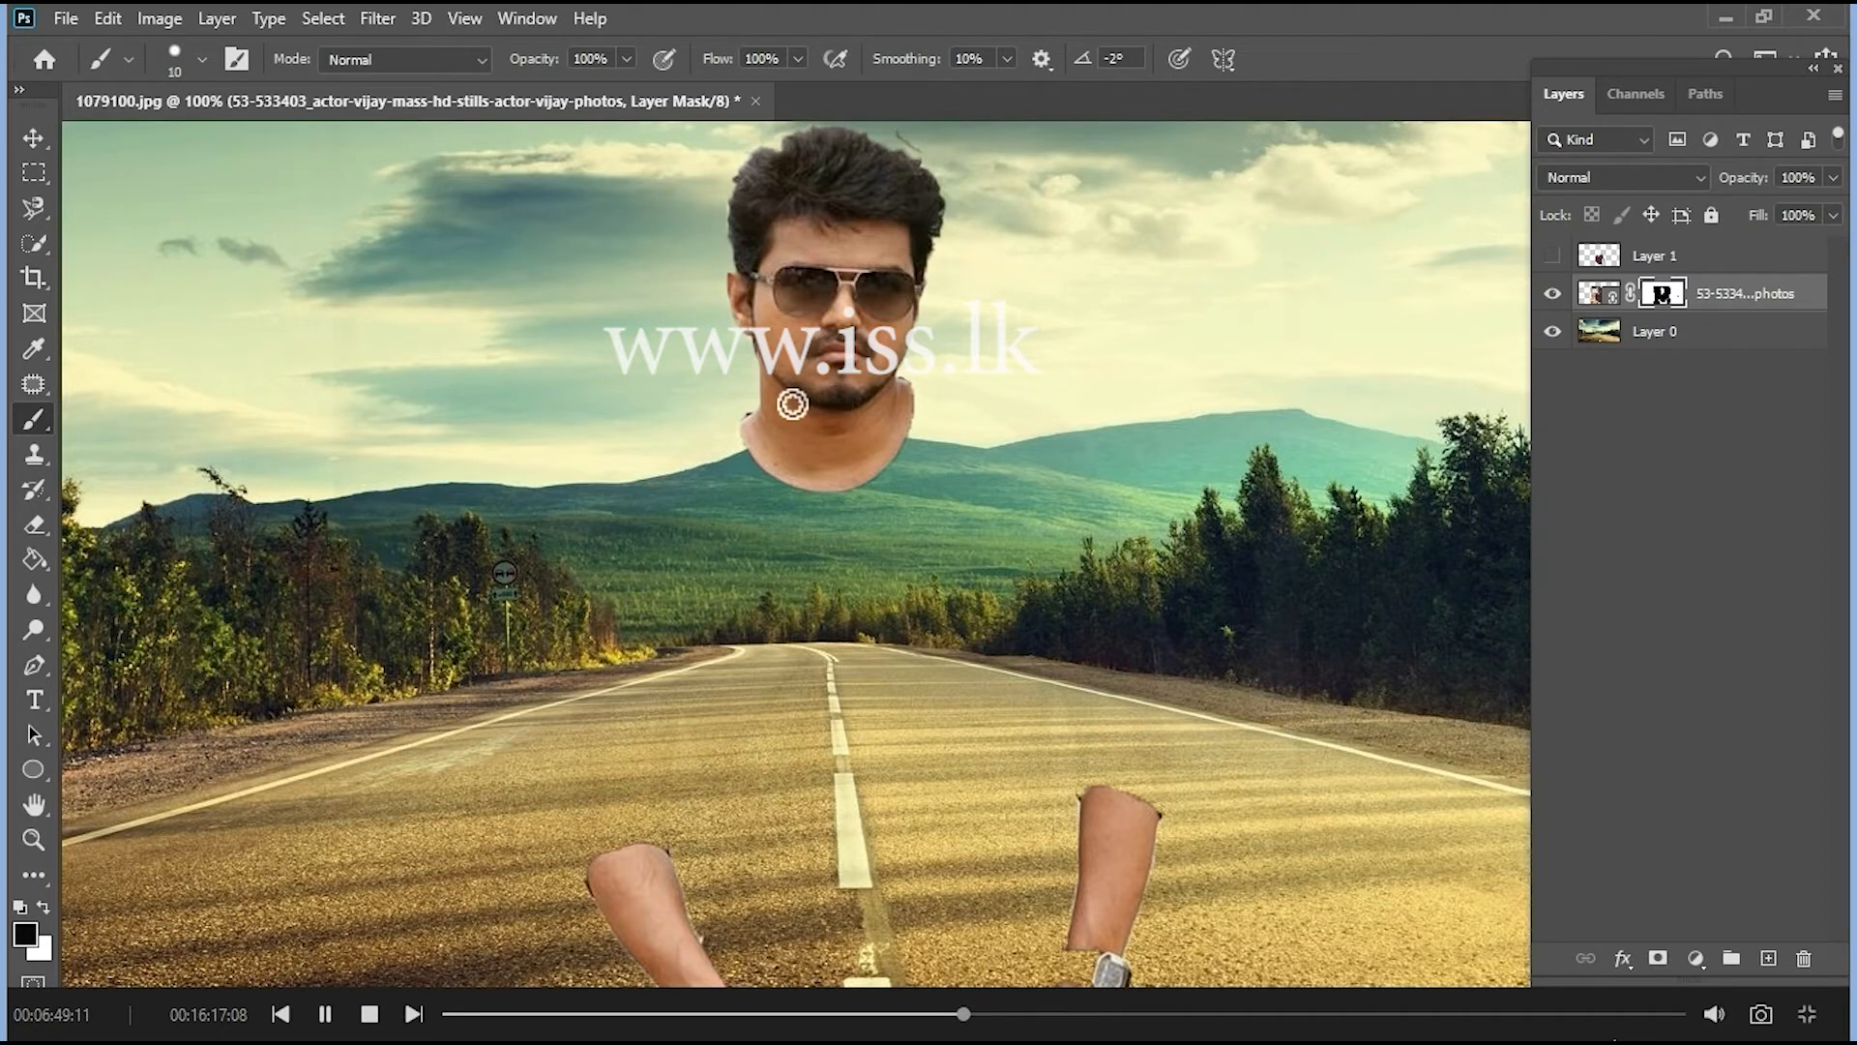
click(751, 414)
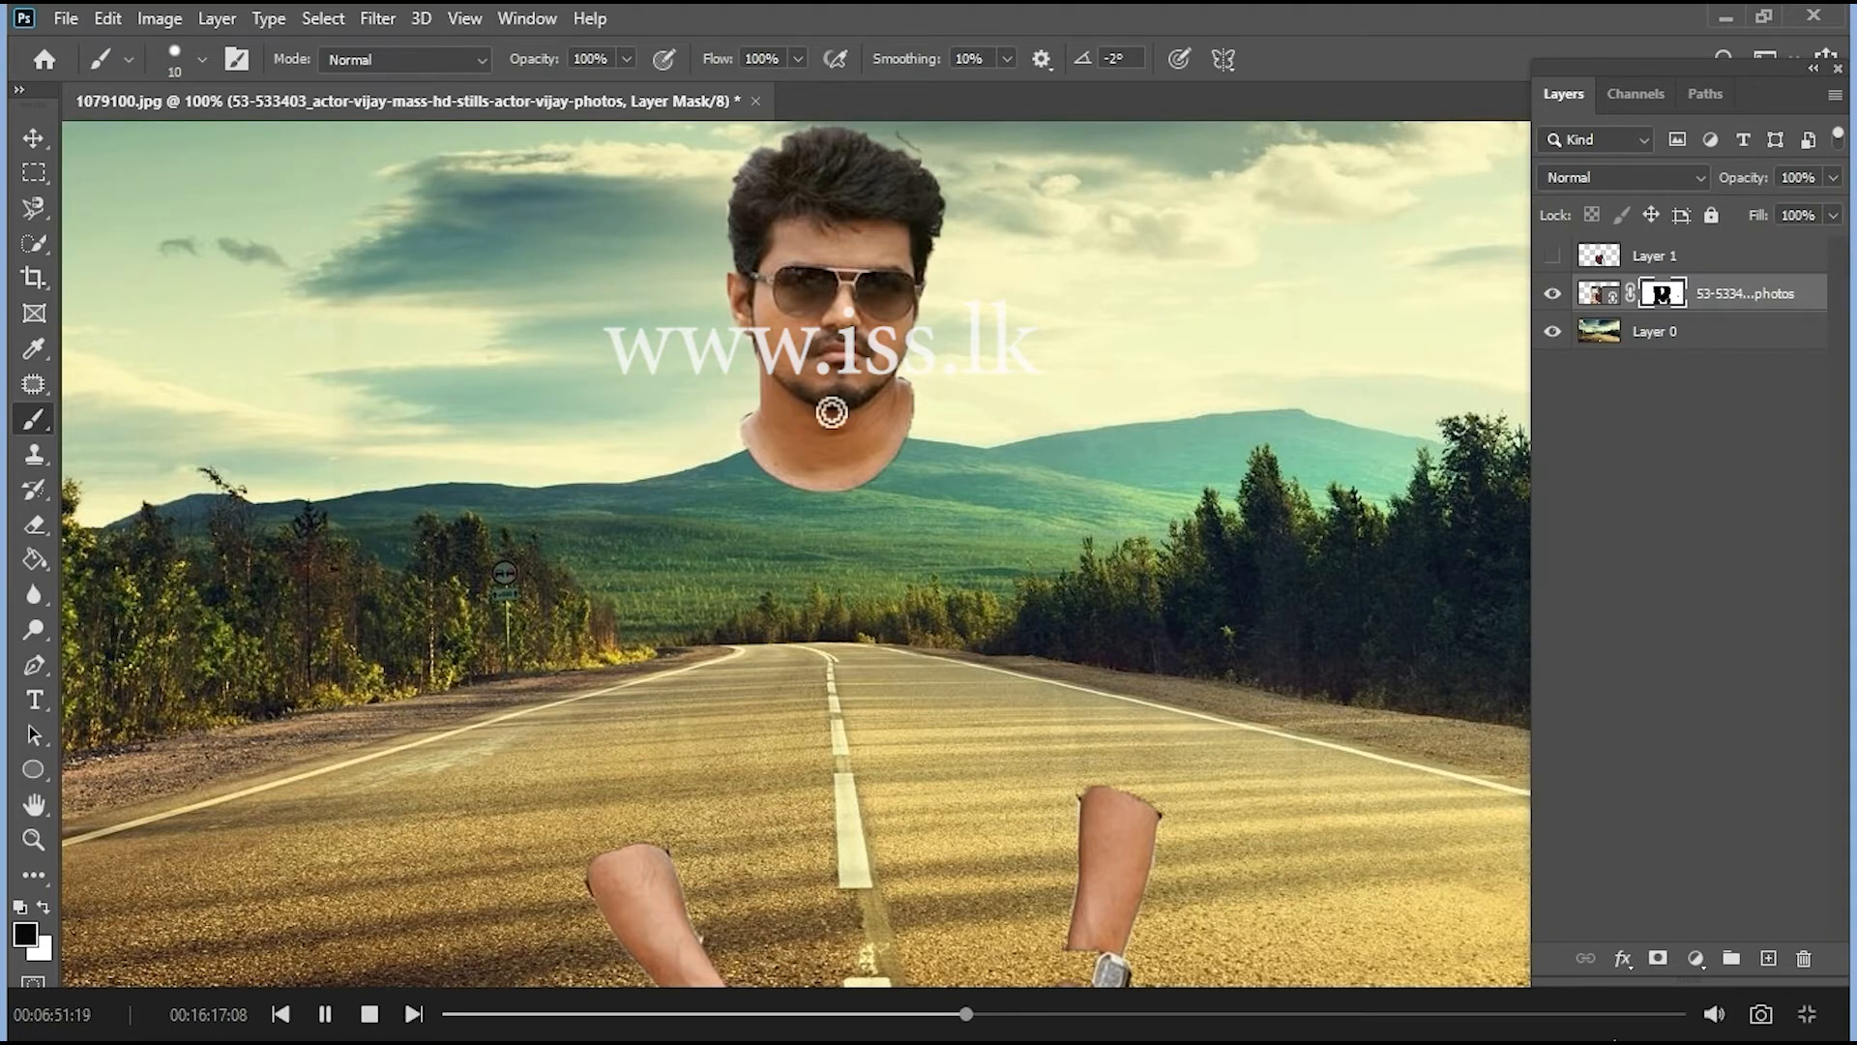
scroll(880, 439, down, 3)
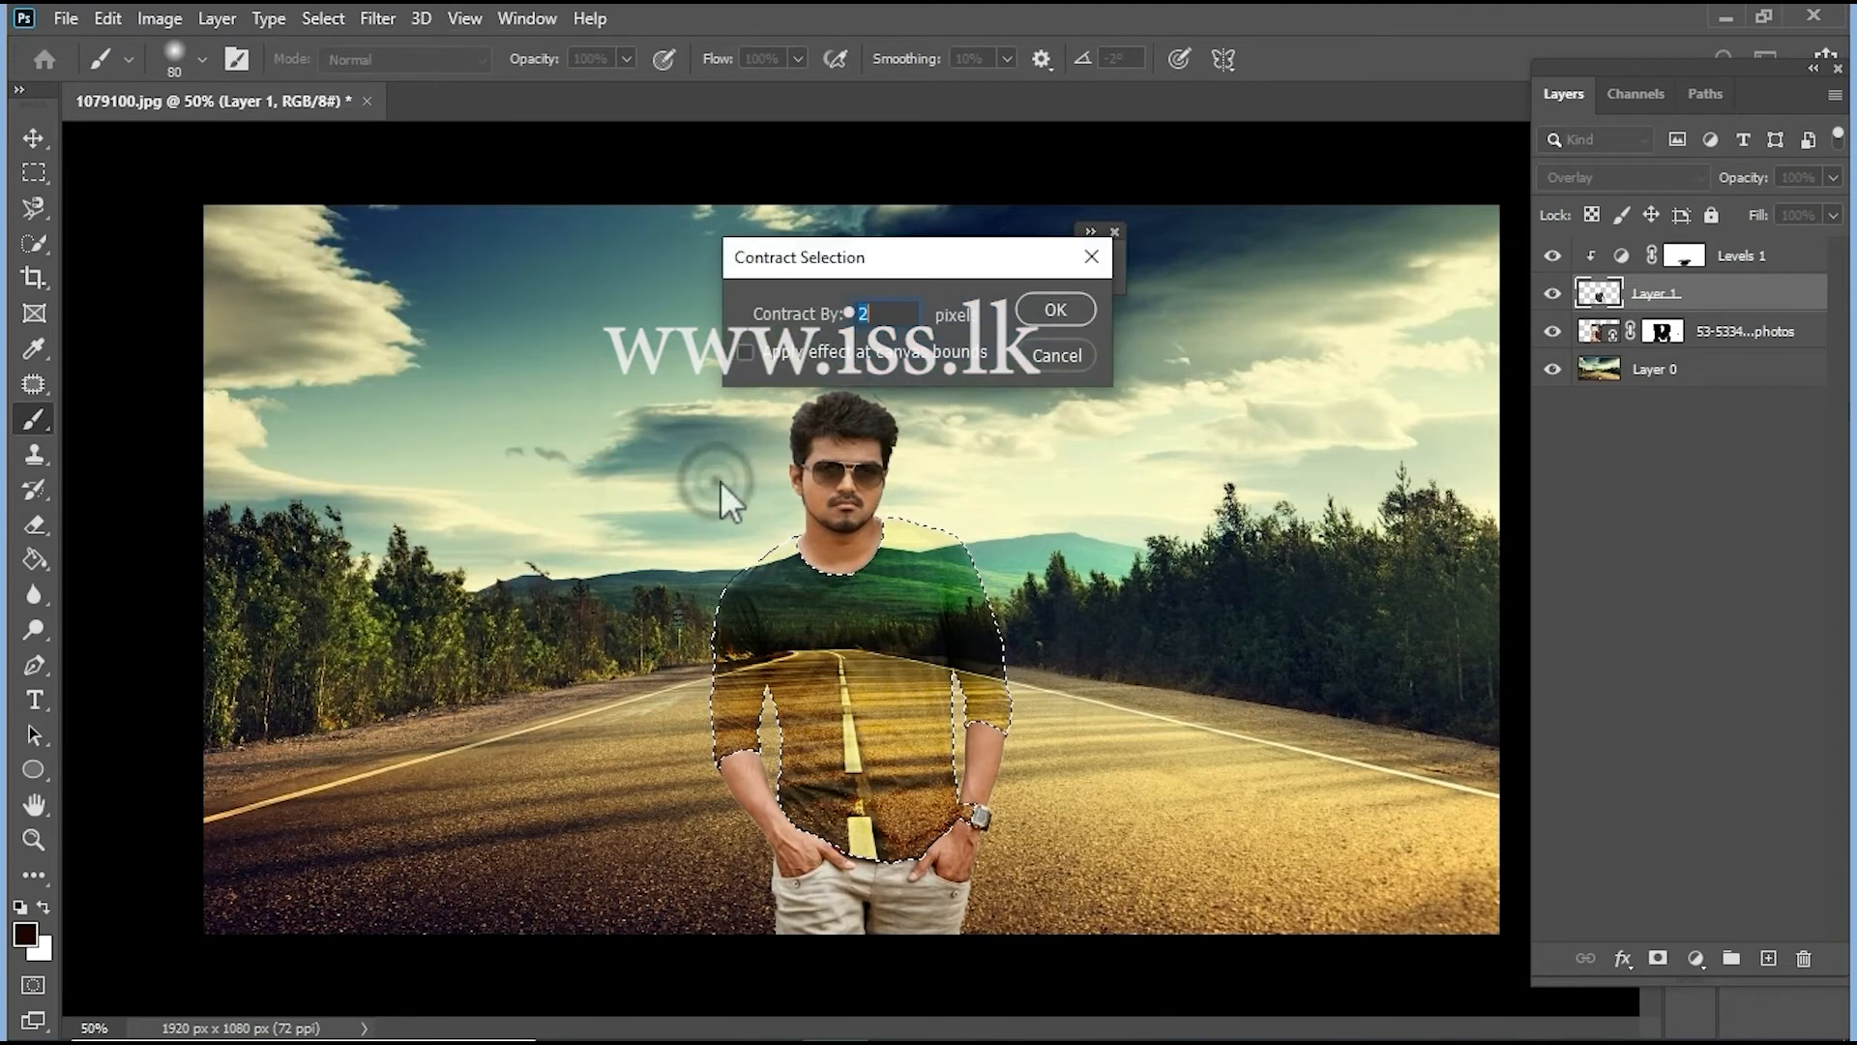
- Contract the shirt selection by 2 pixels and invert it to cover everything outside the shirt
click(880, 324)
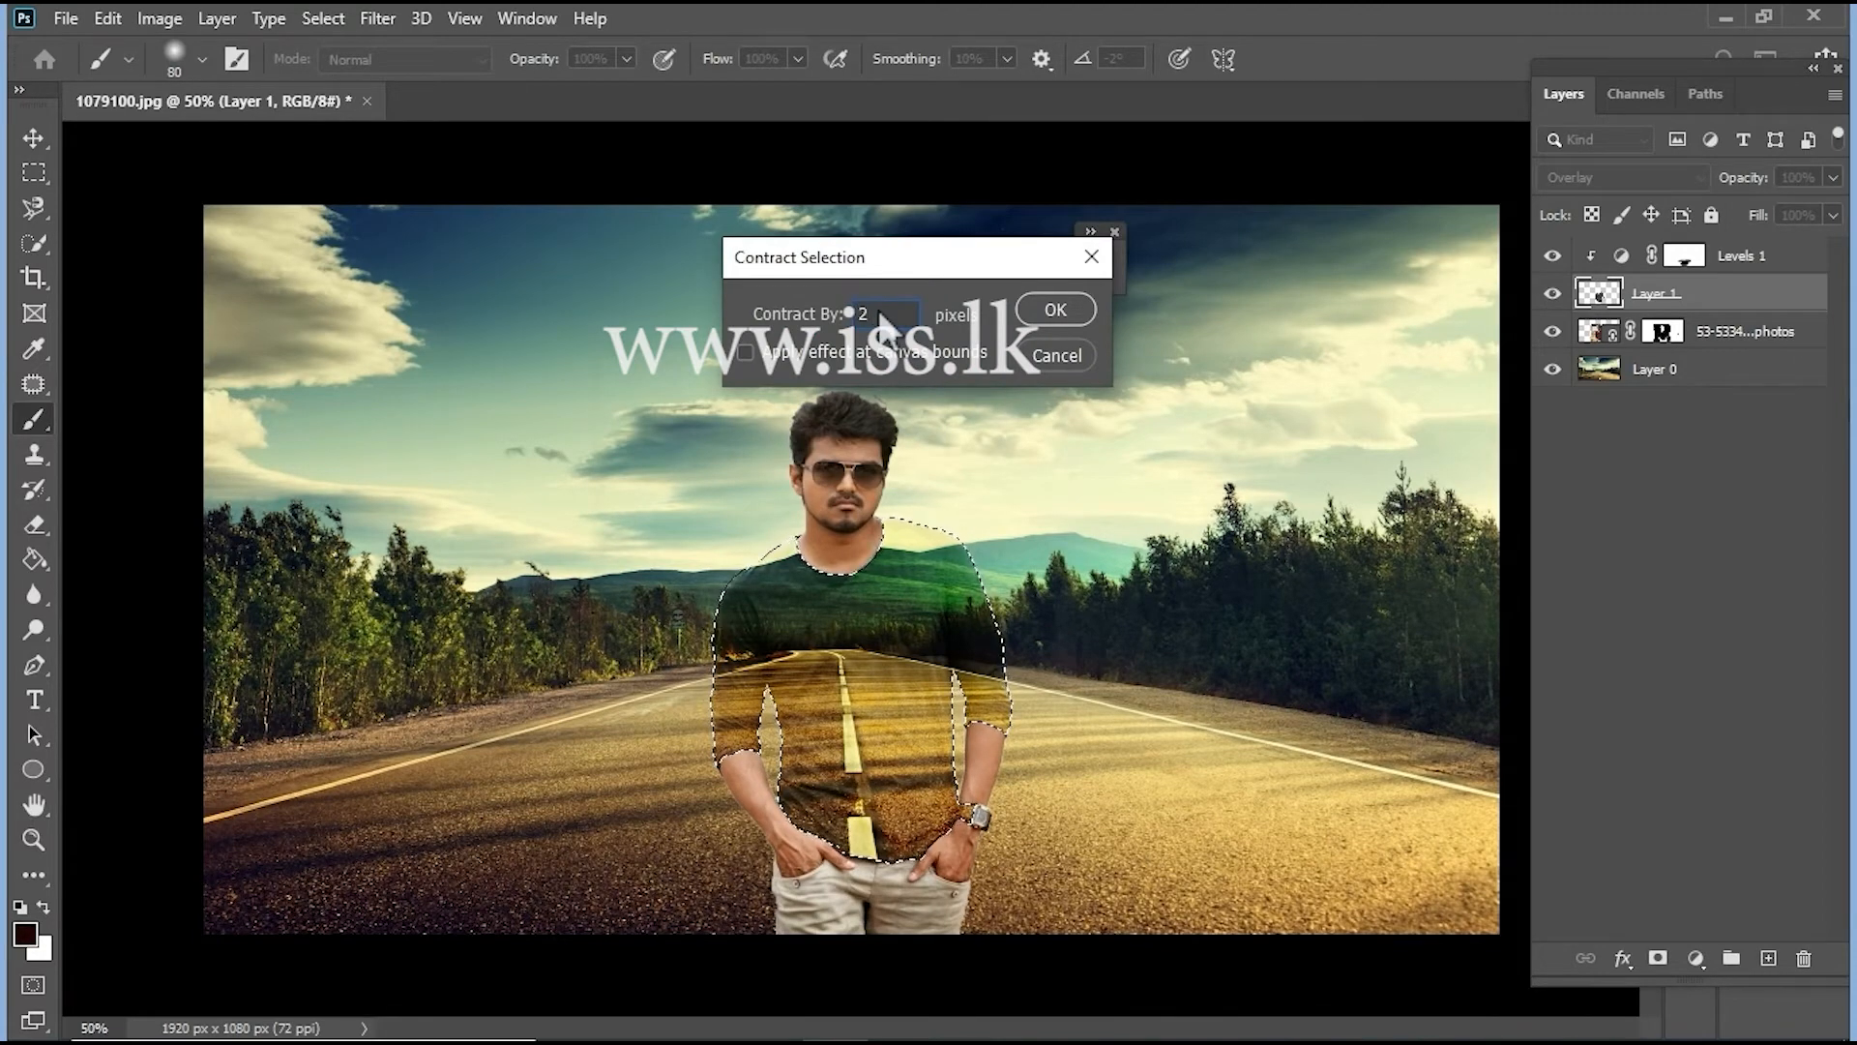
click(1052, 311)
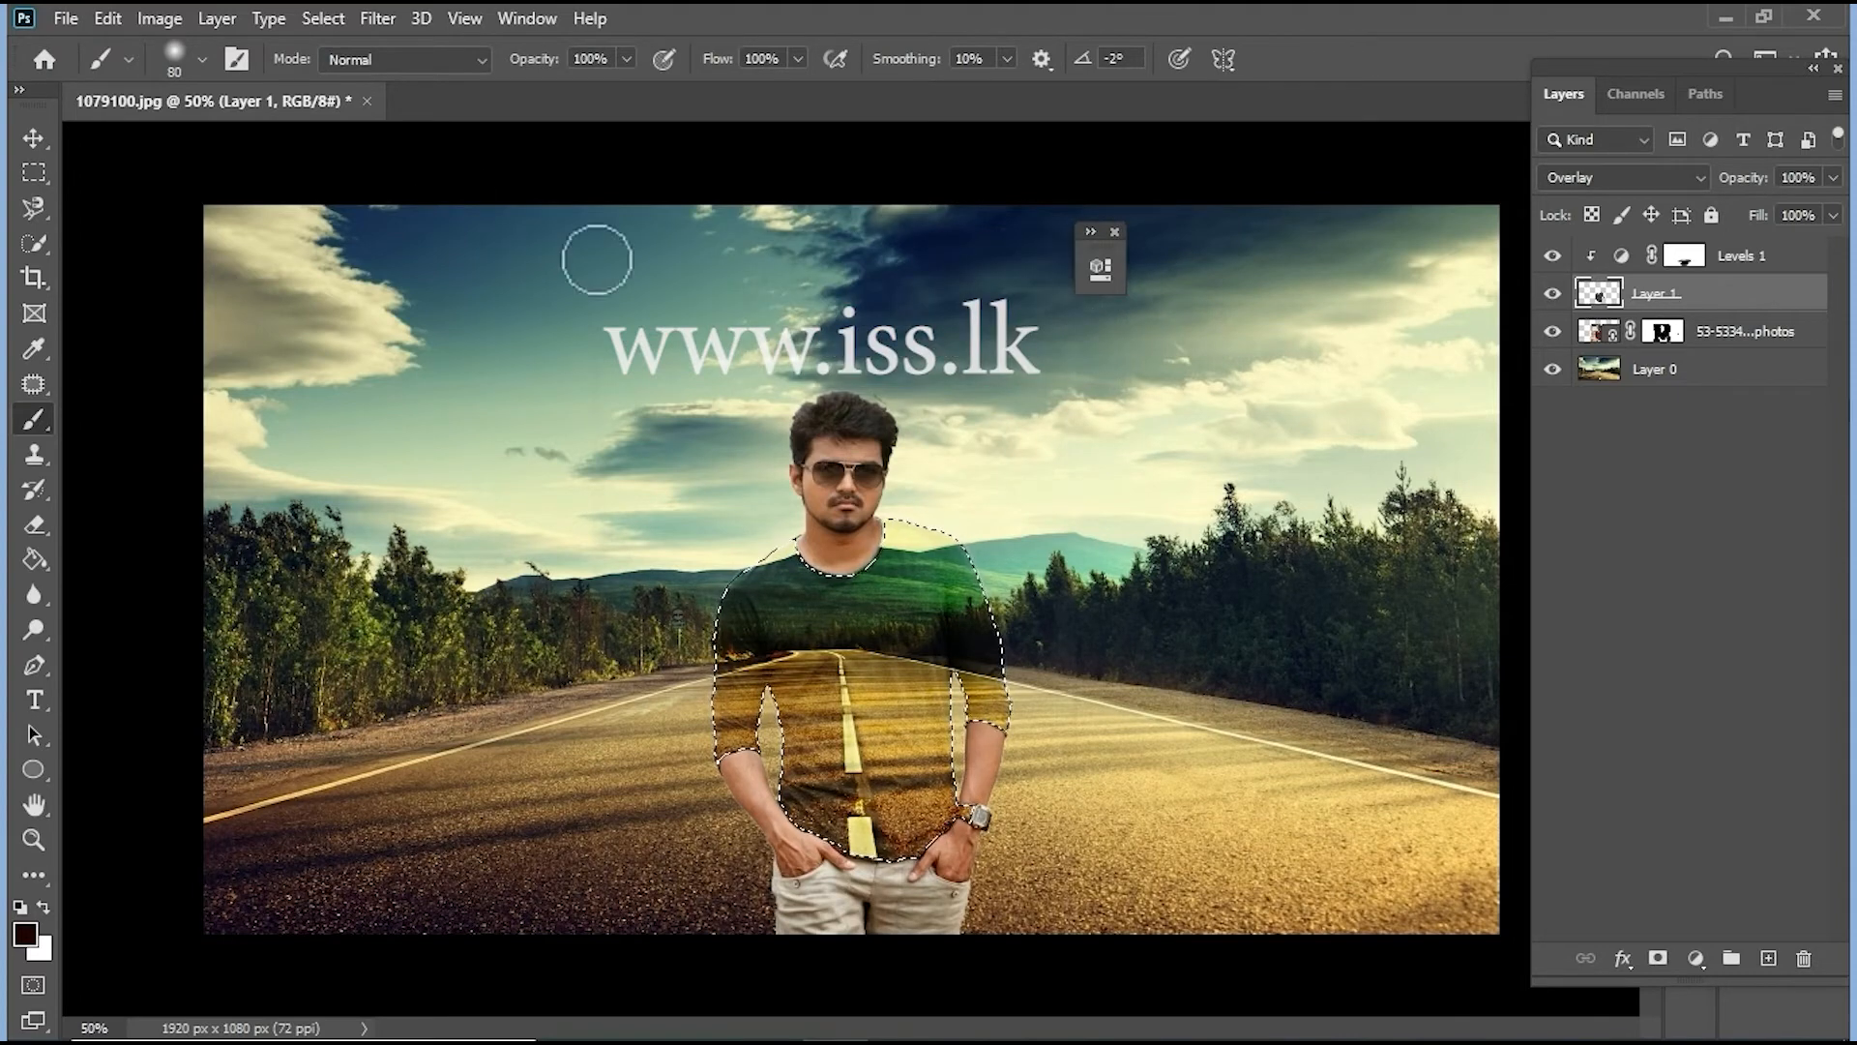
click(323, 18)
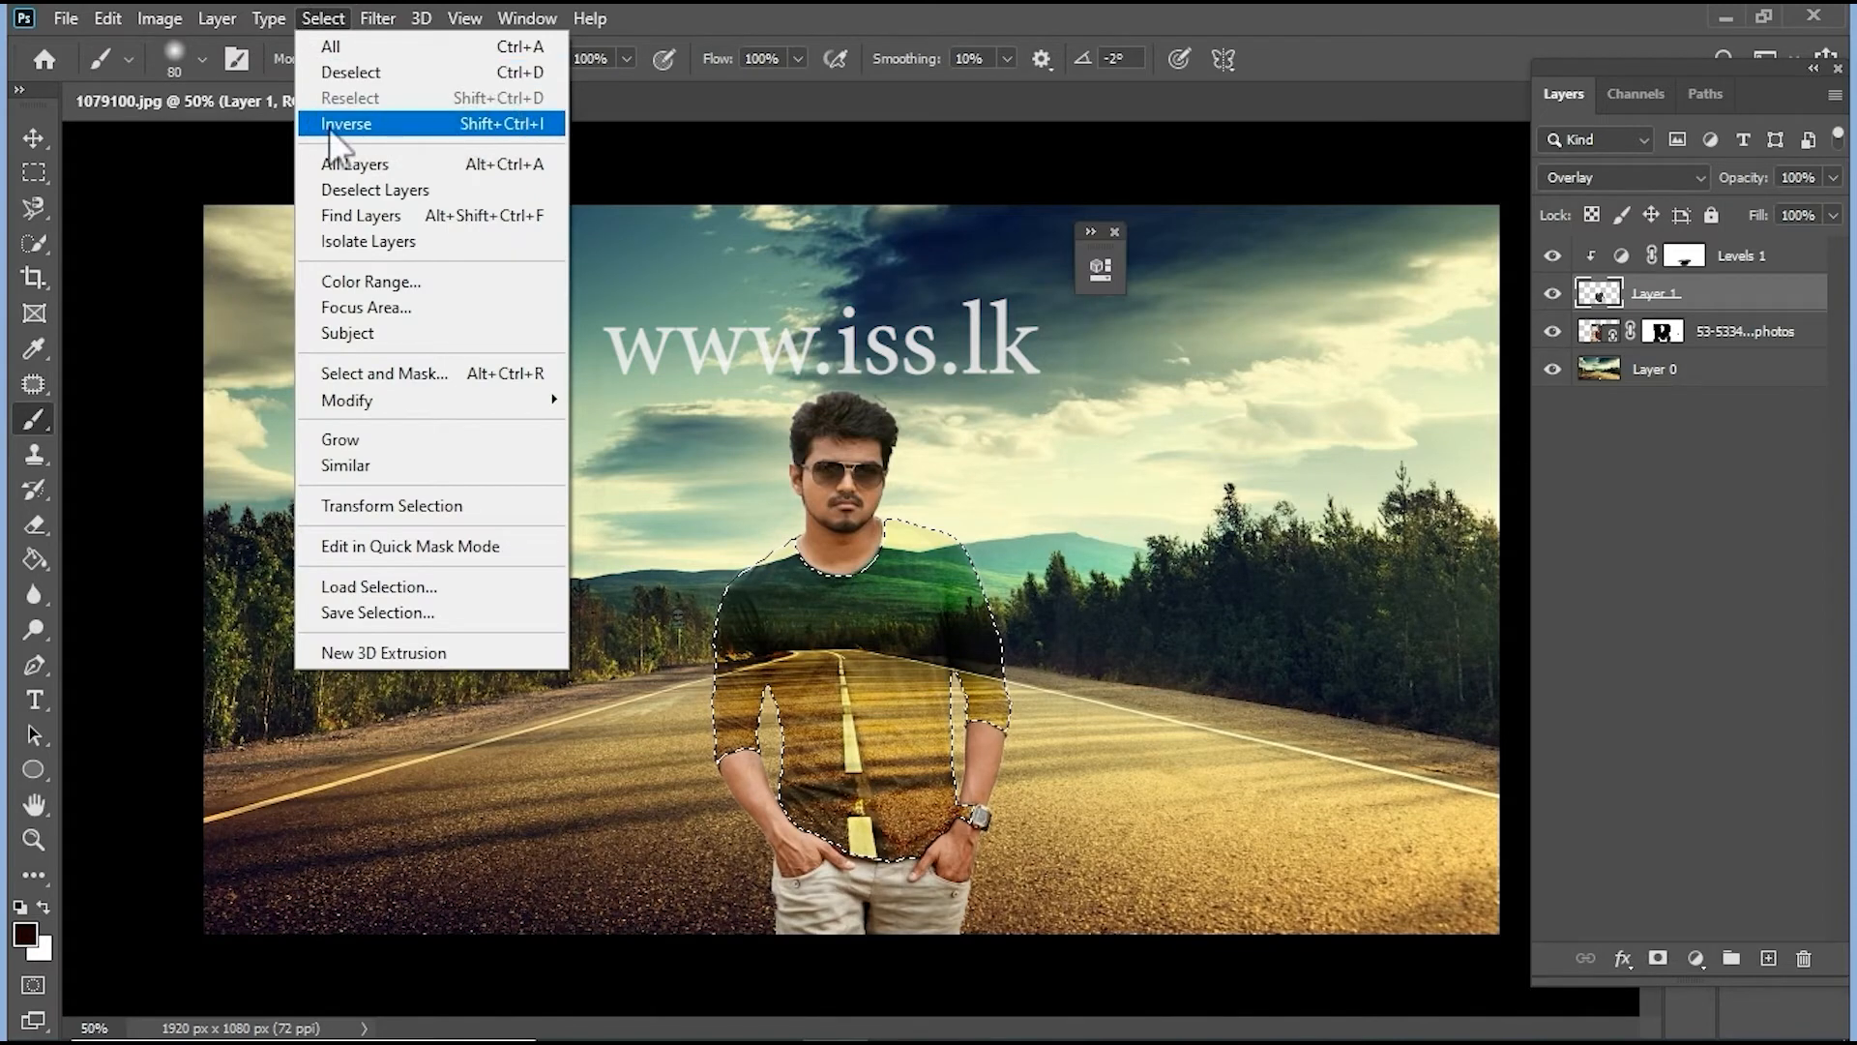
click(529, 123)
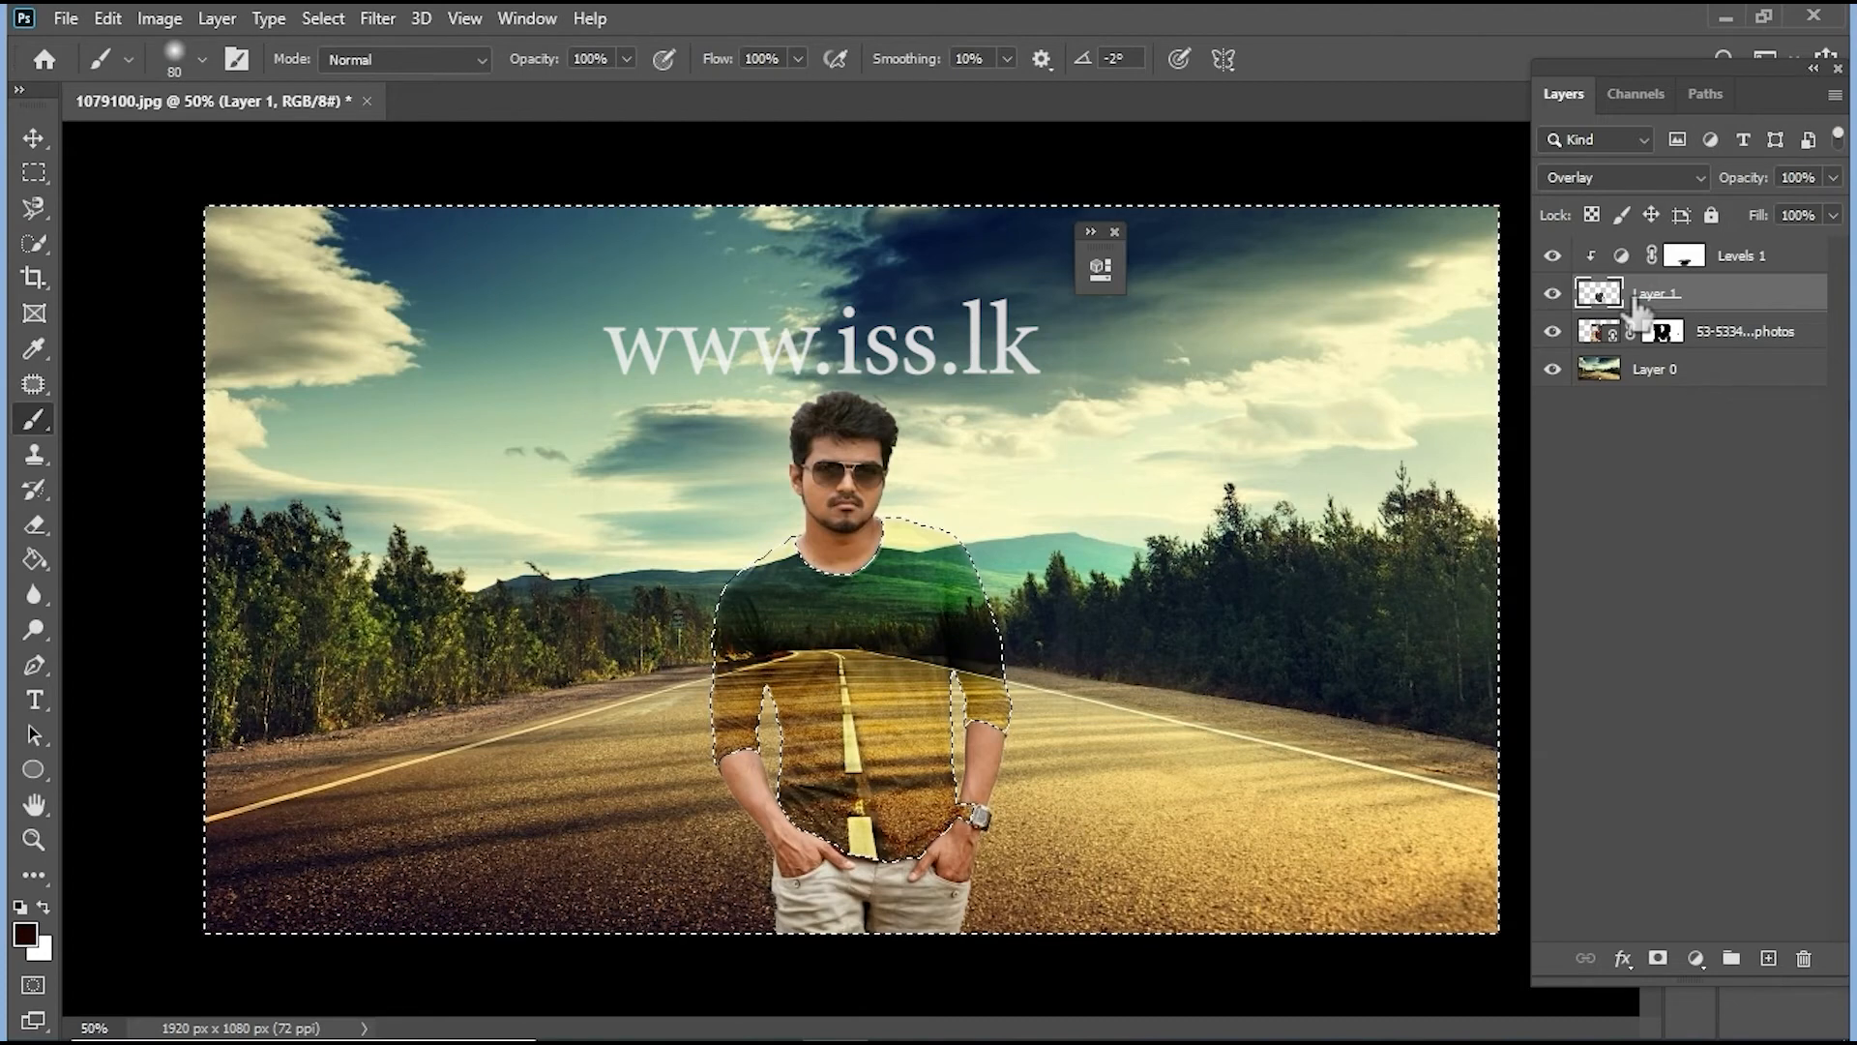
- Clear the selection and duplicate the shirt layer, Layer 1, into a new document
click(325, 20)
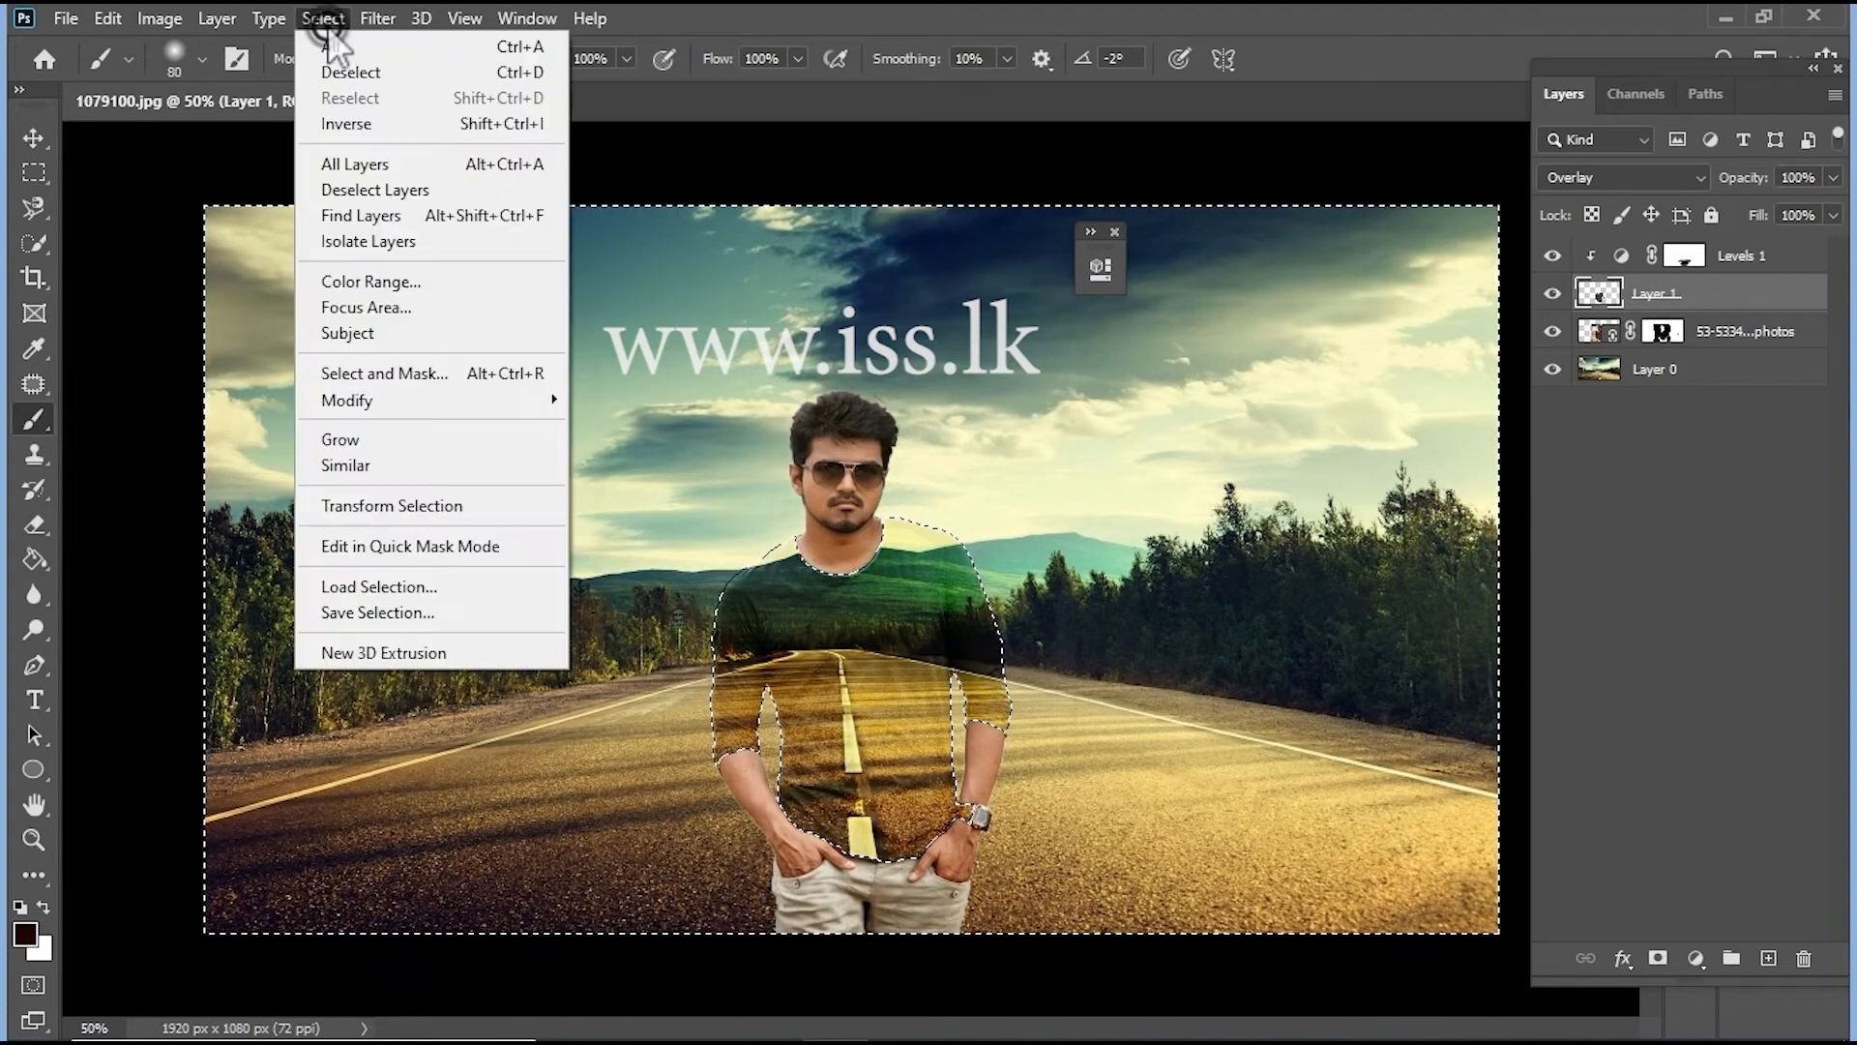
click(339, 67)
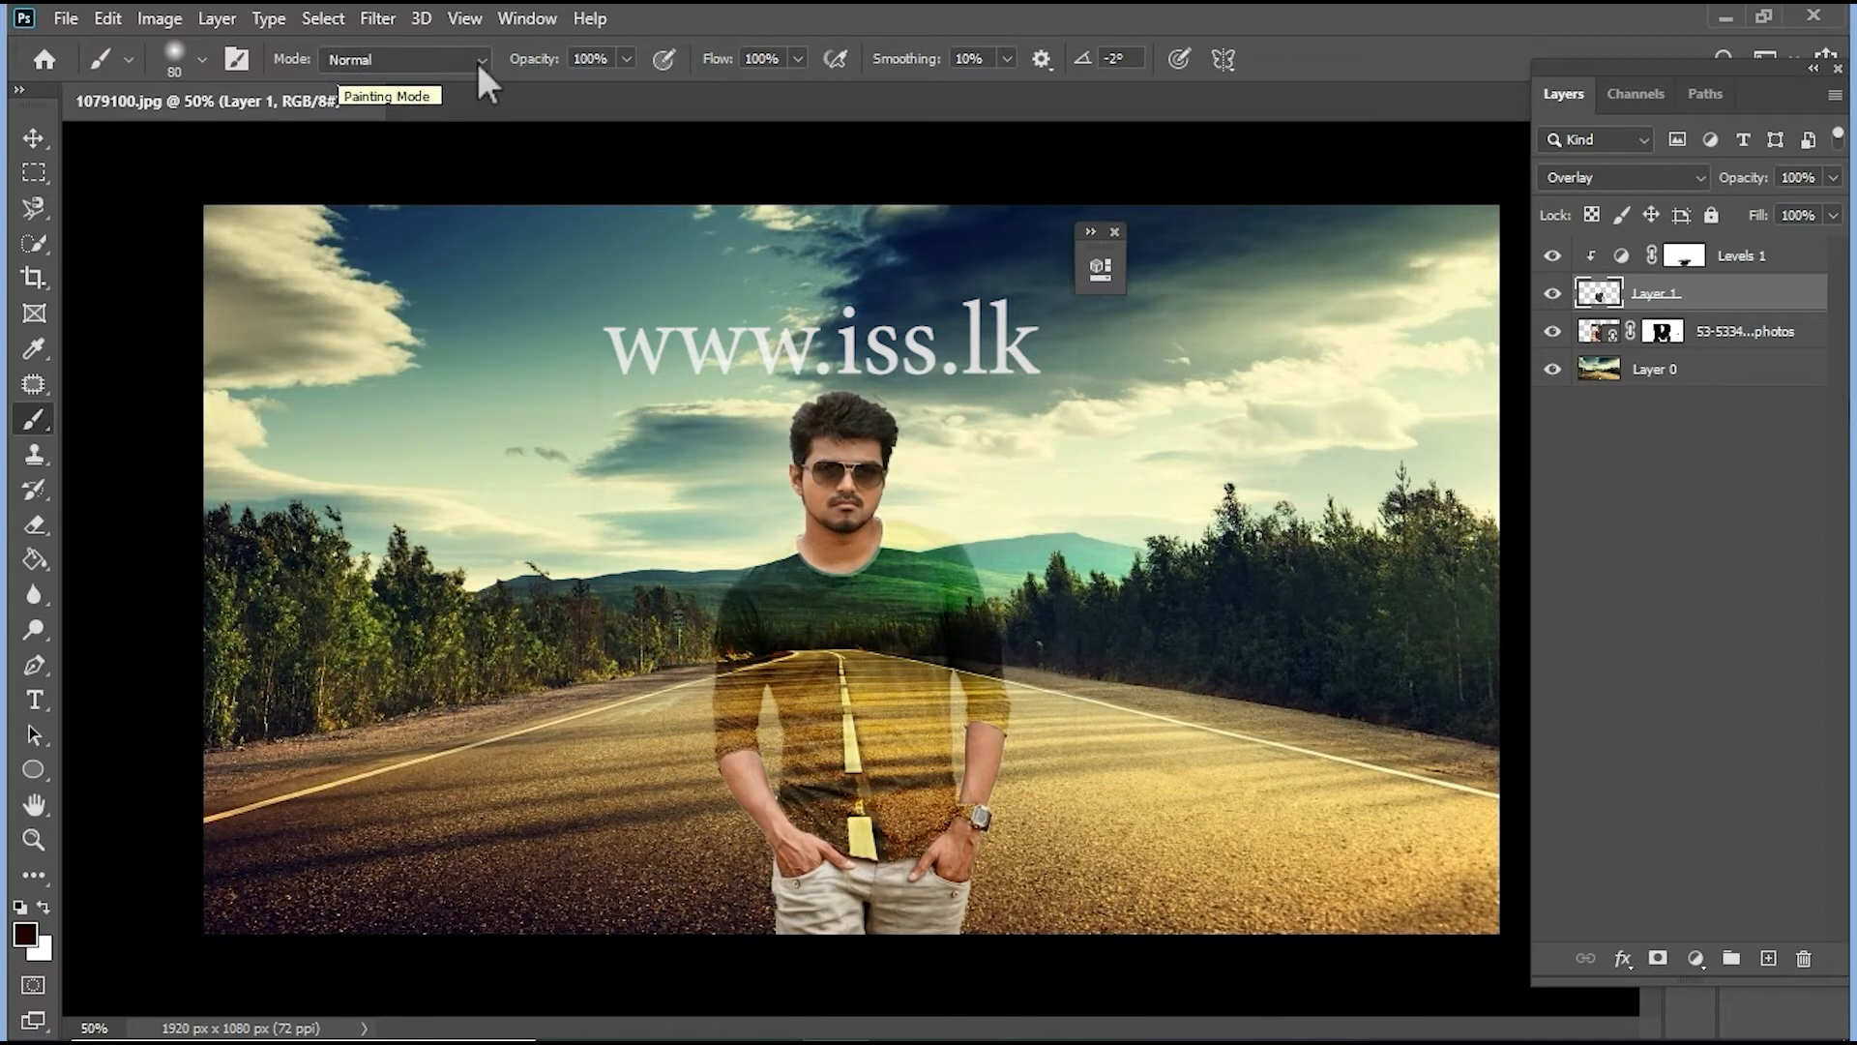
click(1604, 298)
click(1637, 293)
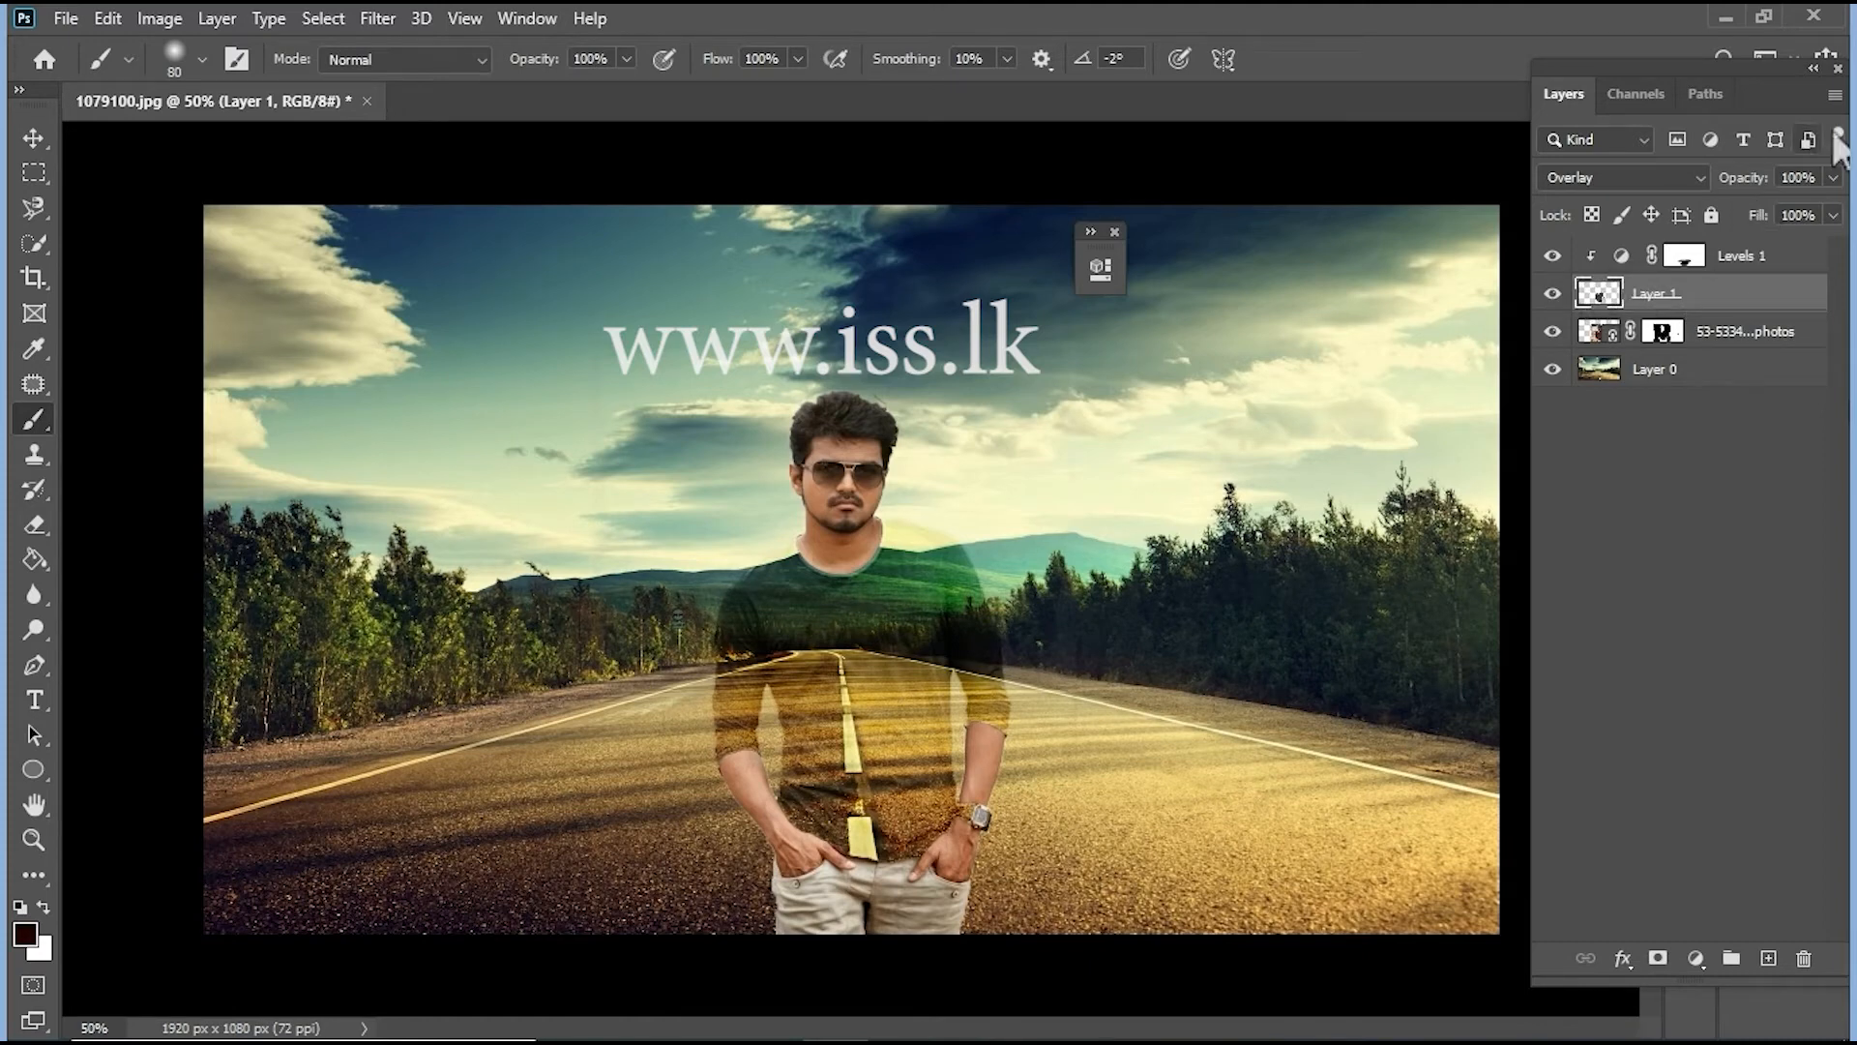
click(1834, 95)
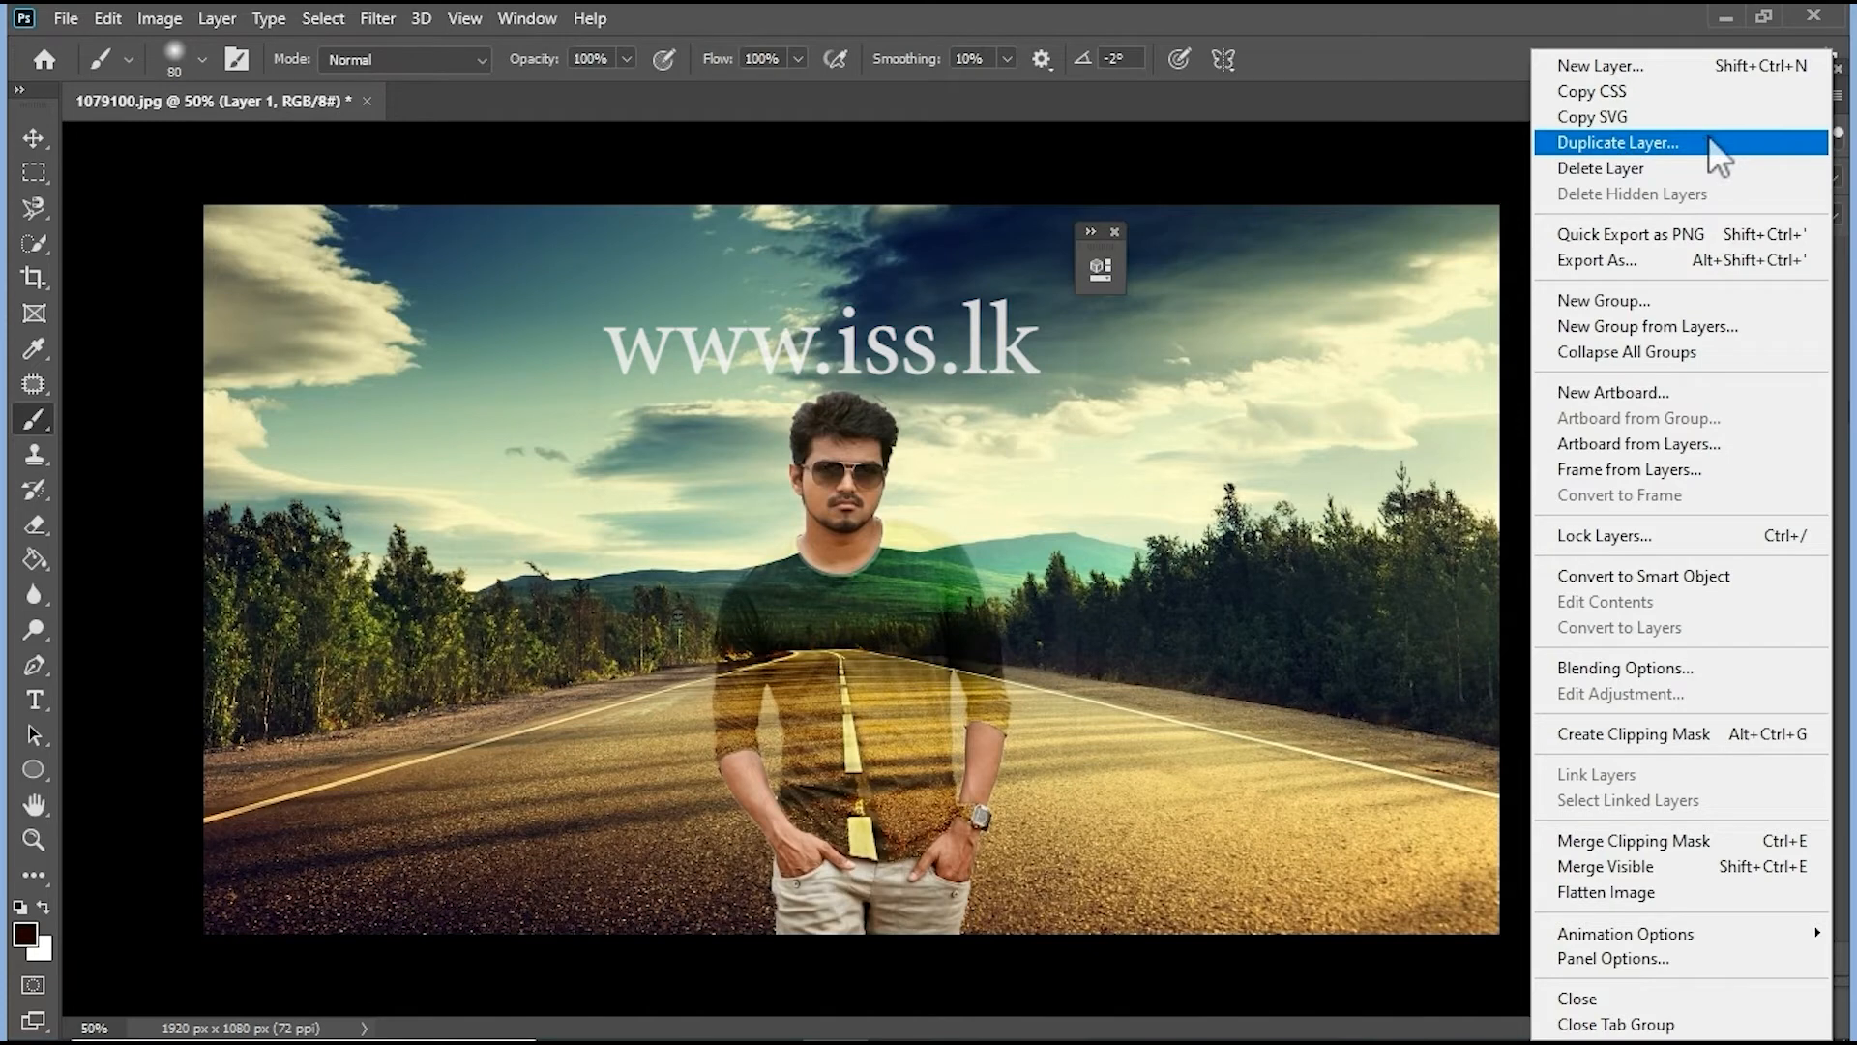
click(1735, 143)
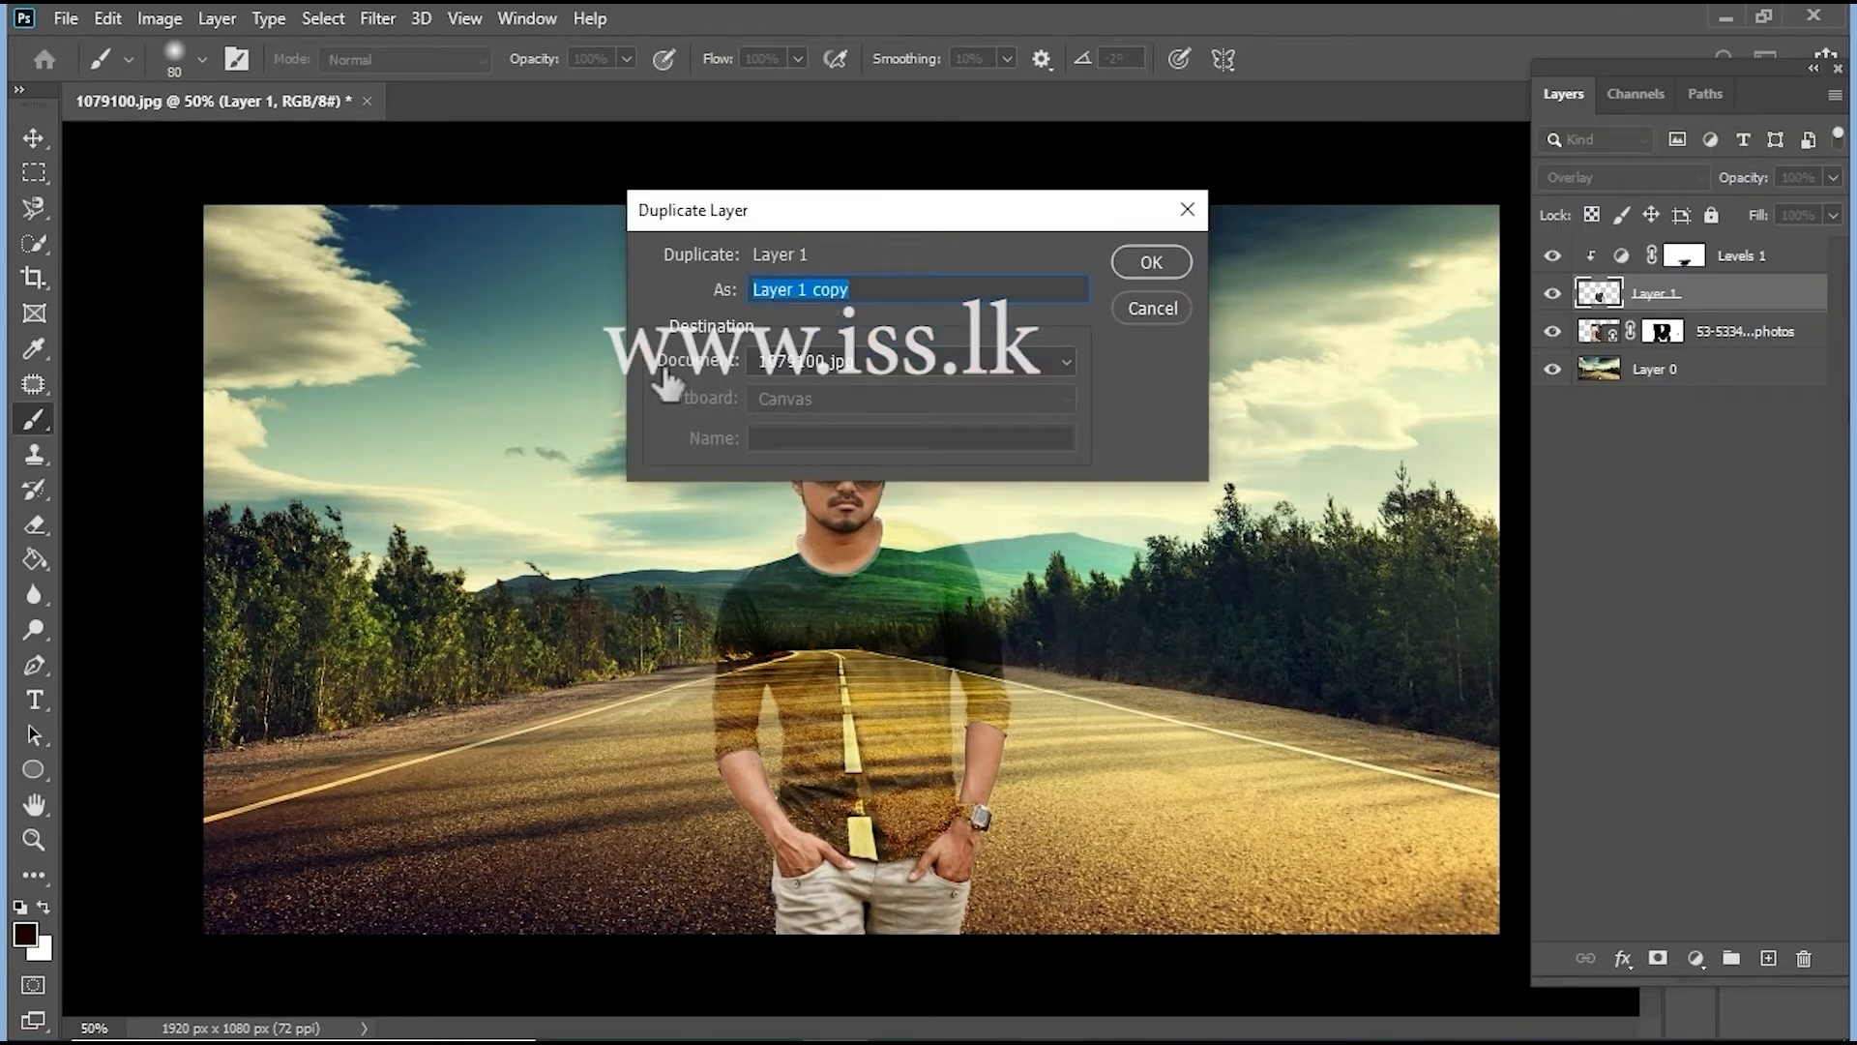
click(1065, 365)
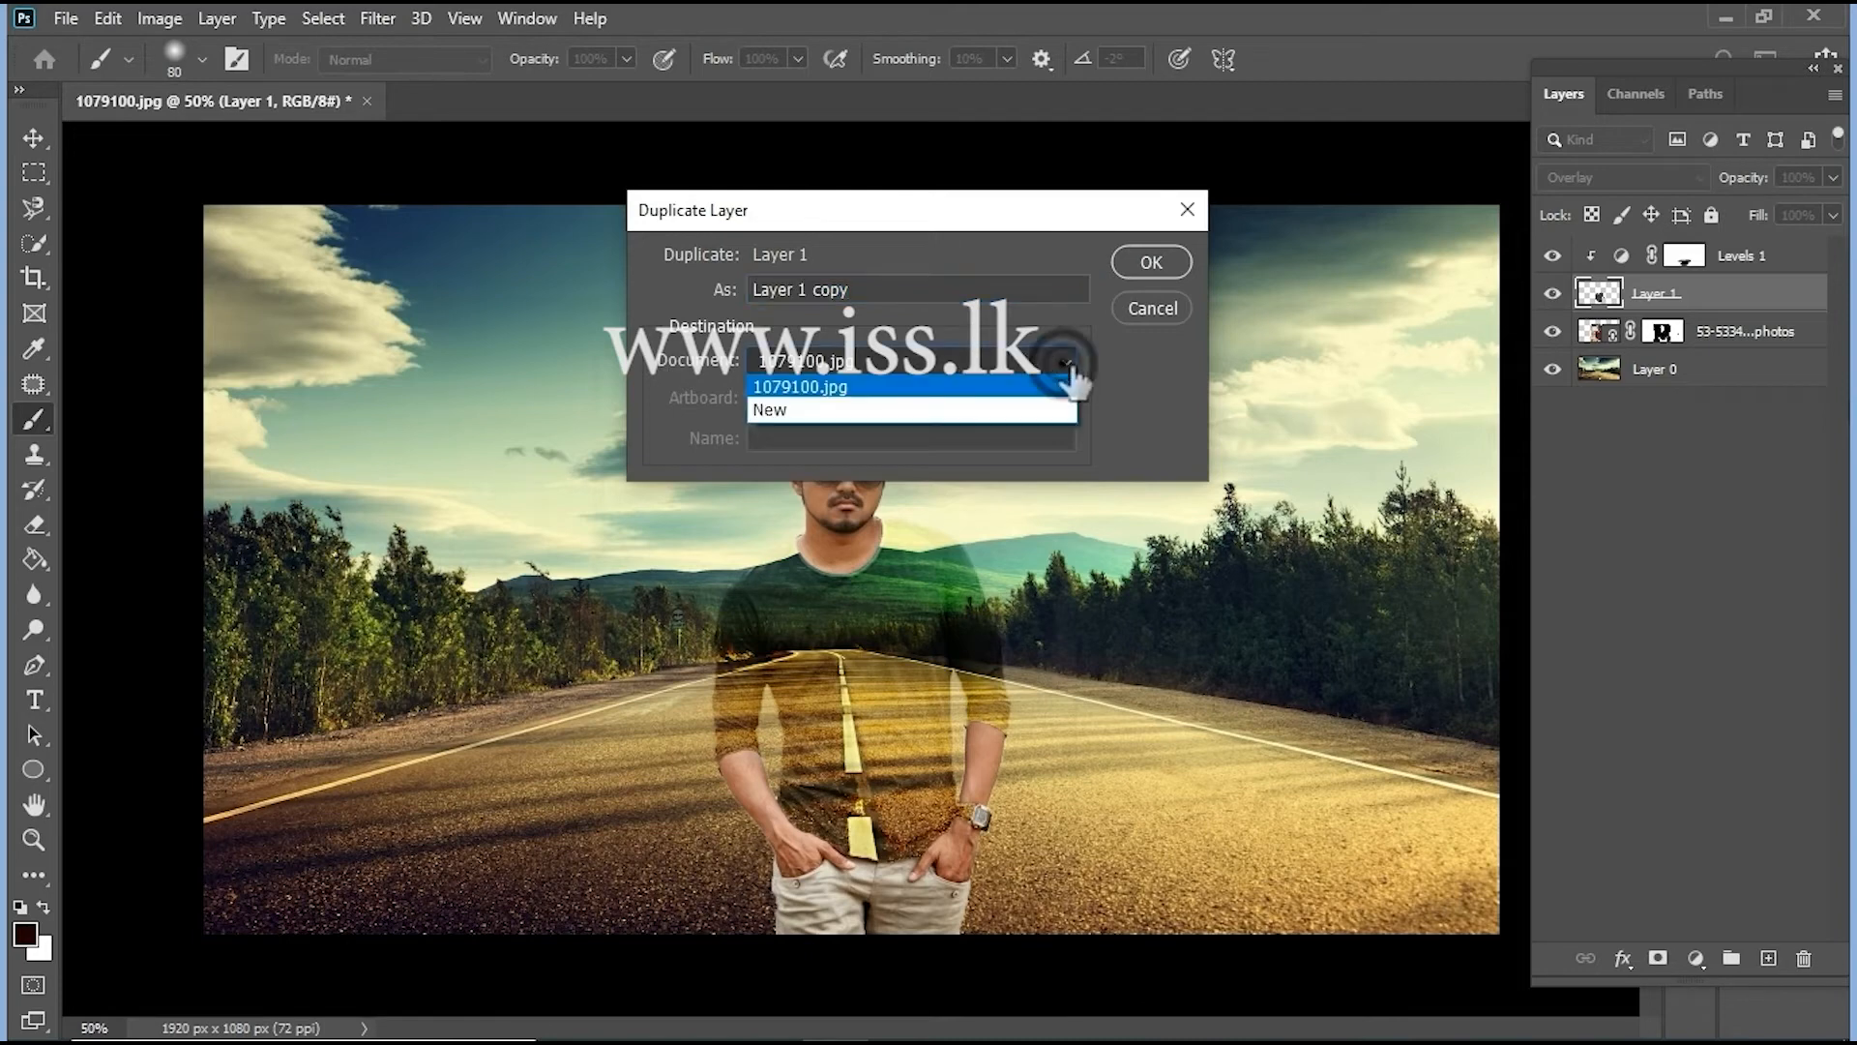
click(803, 405)
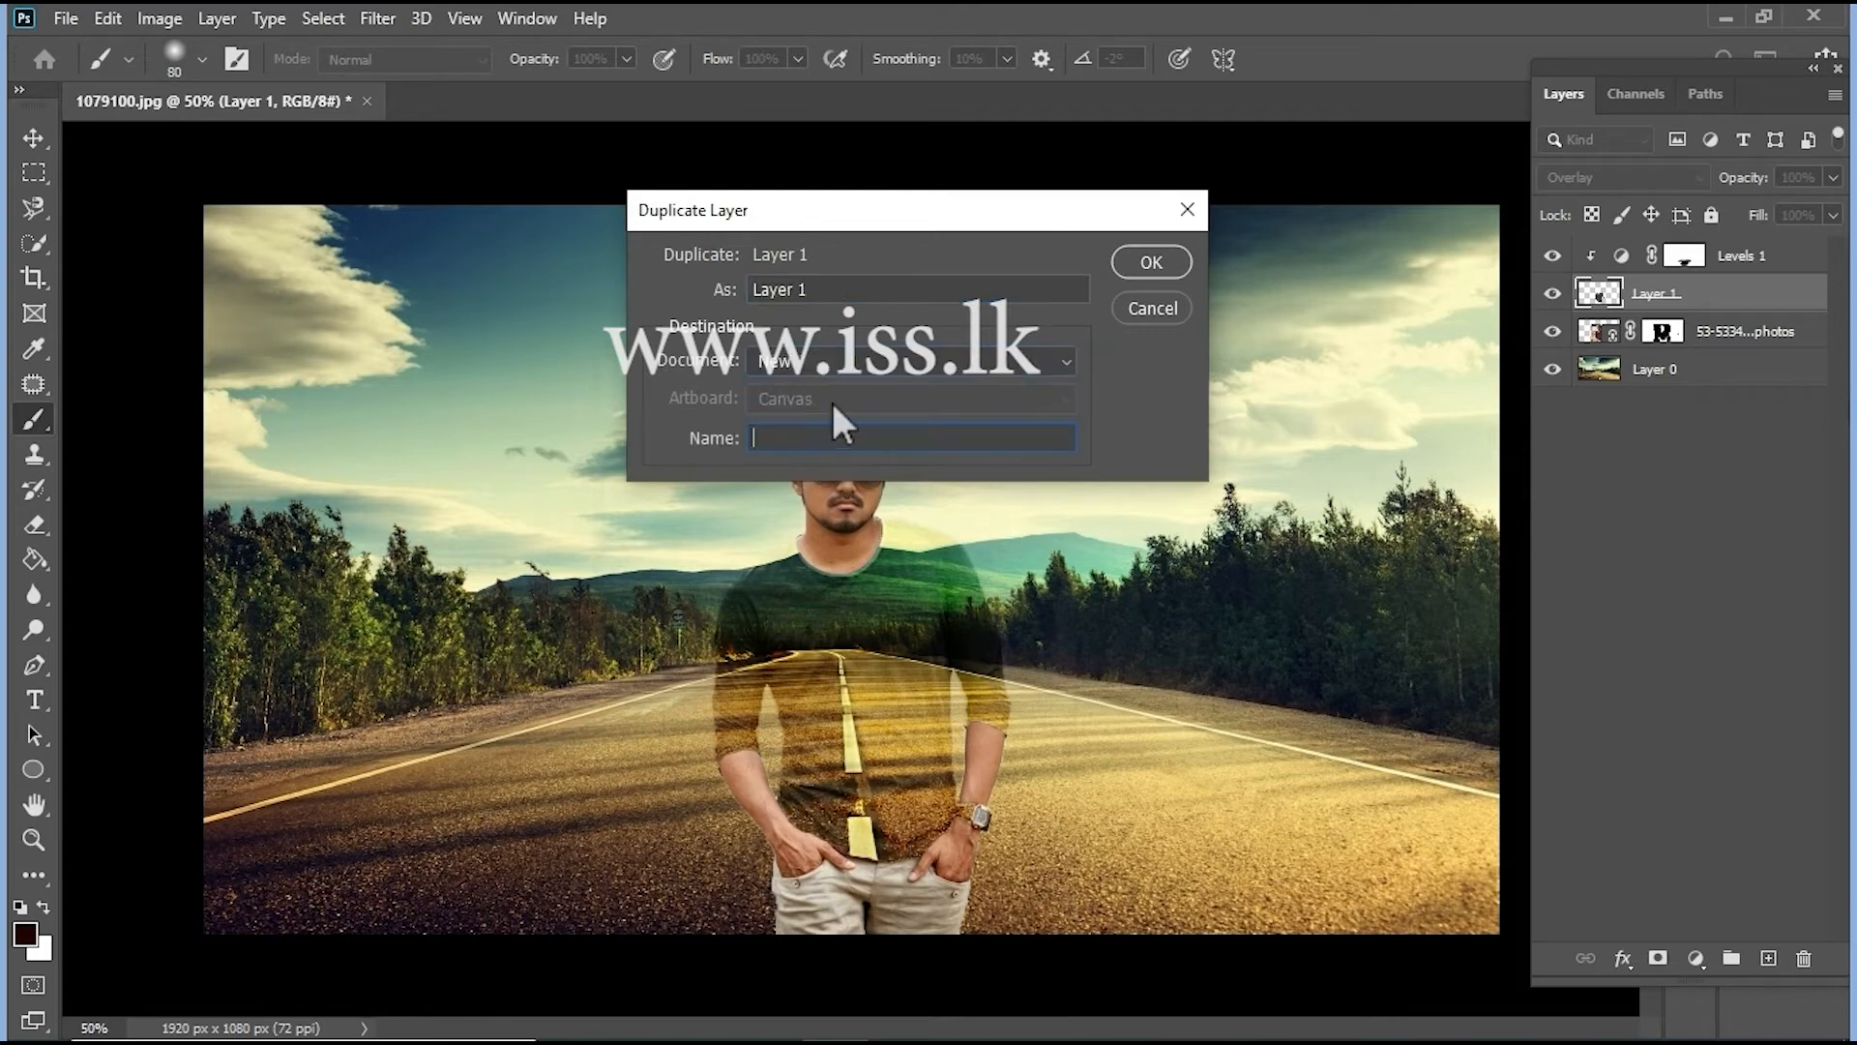
click(1153, 267)
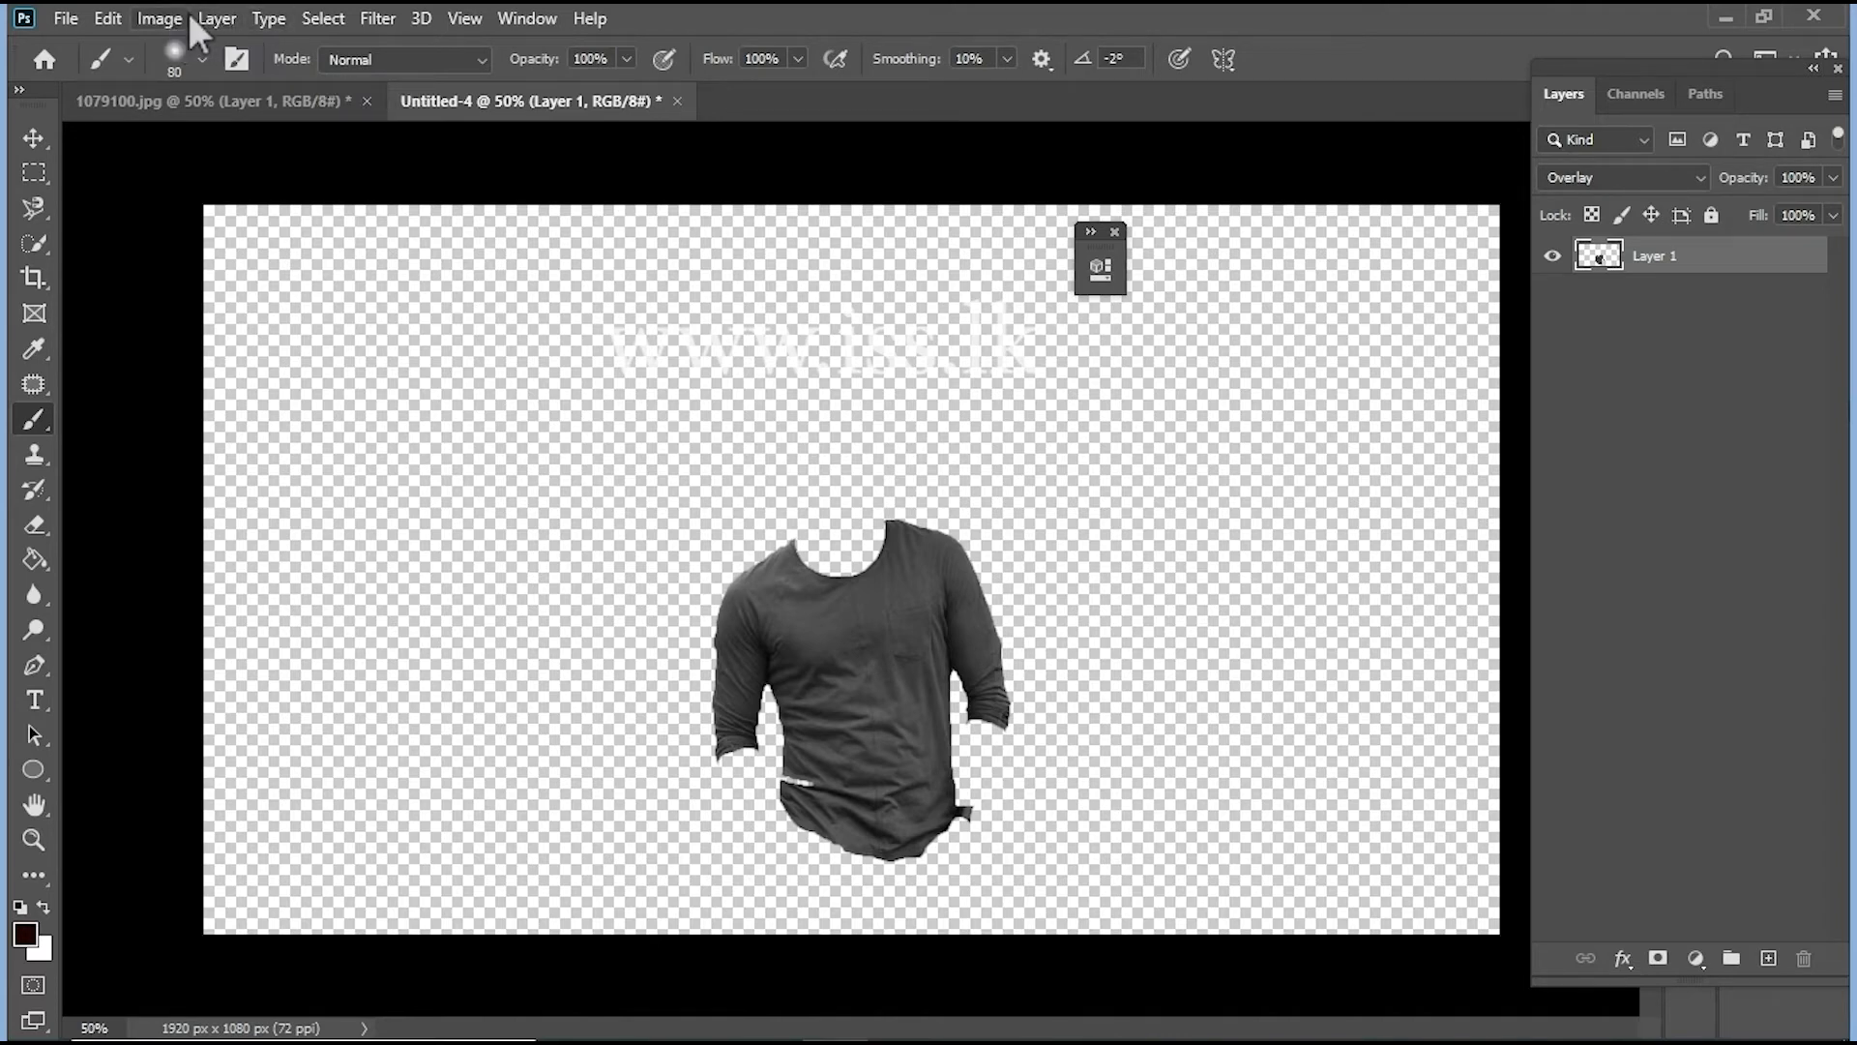
- Apply a Gaussian Blur with a 2.0-pixel radius to the shirt in the new document
click(375, 19)
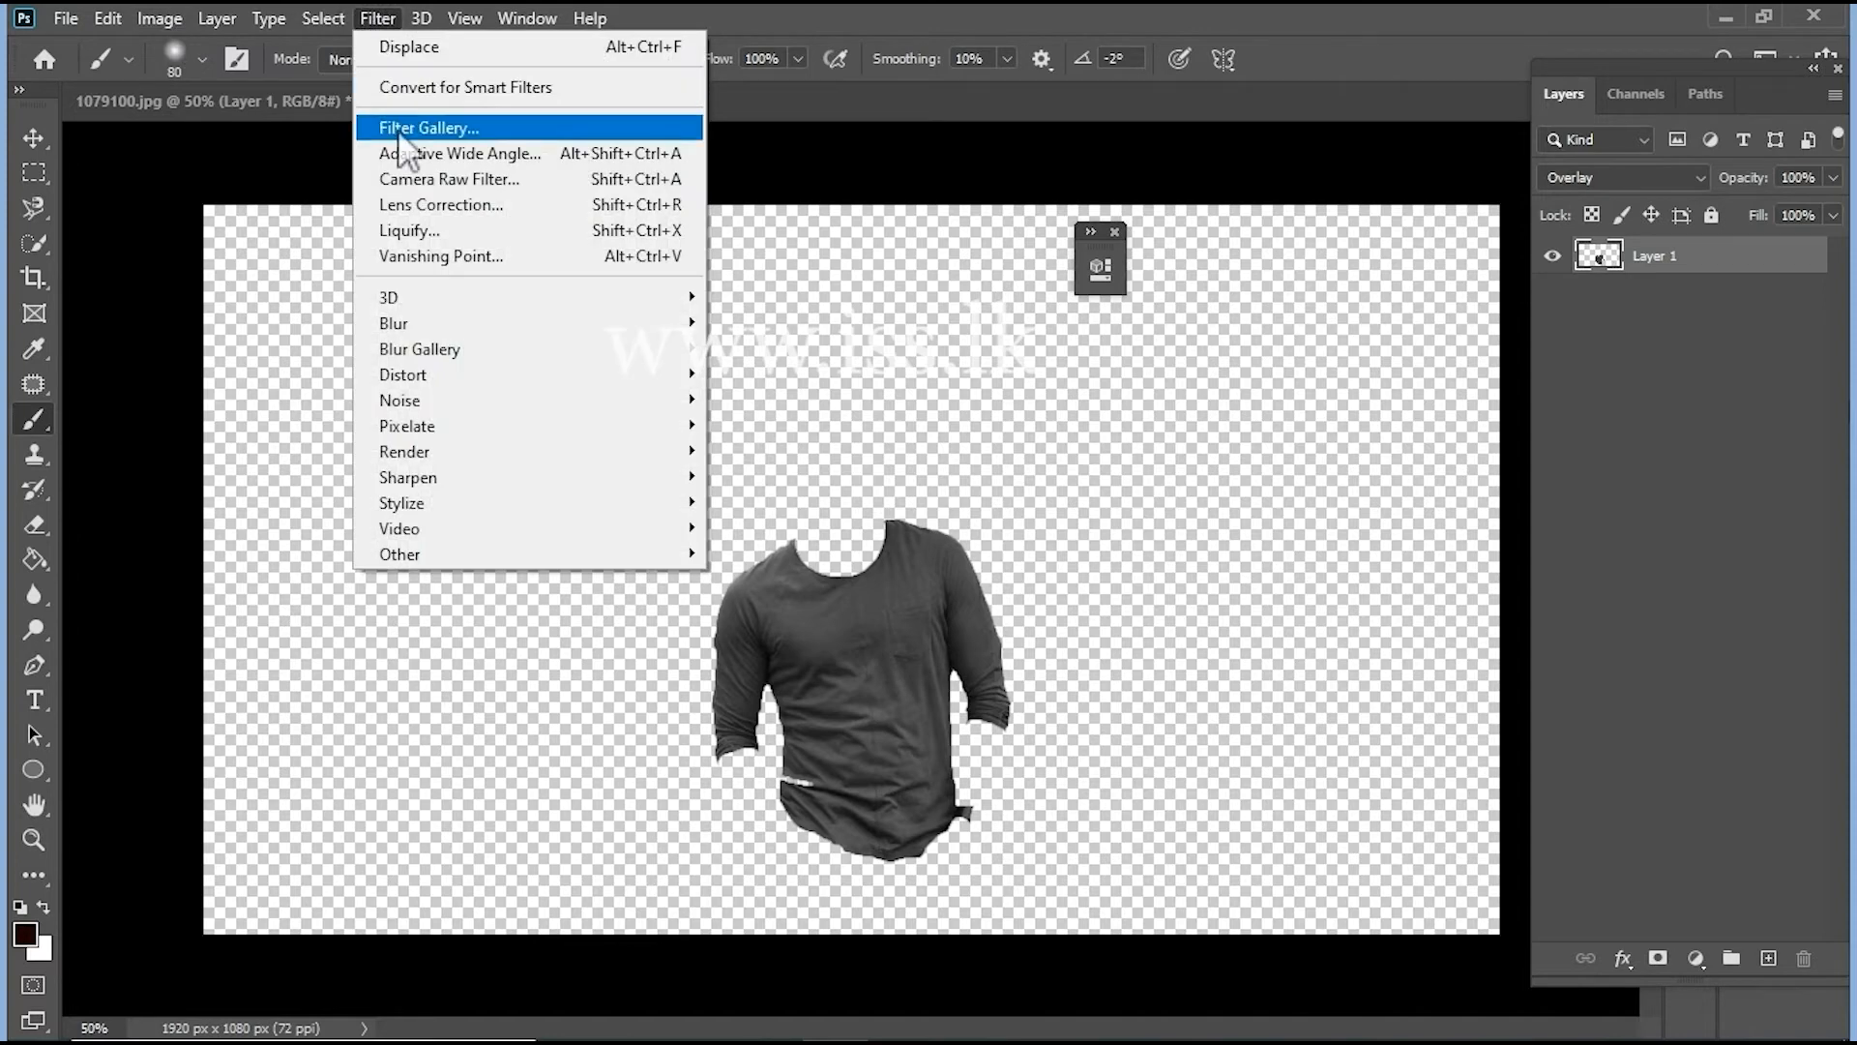
mouse_move(433, 332)
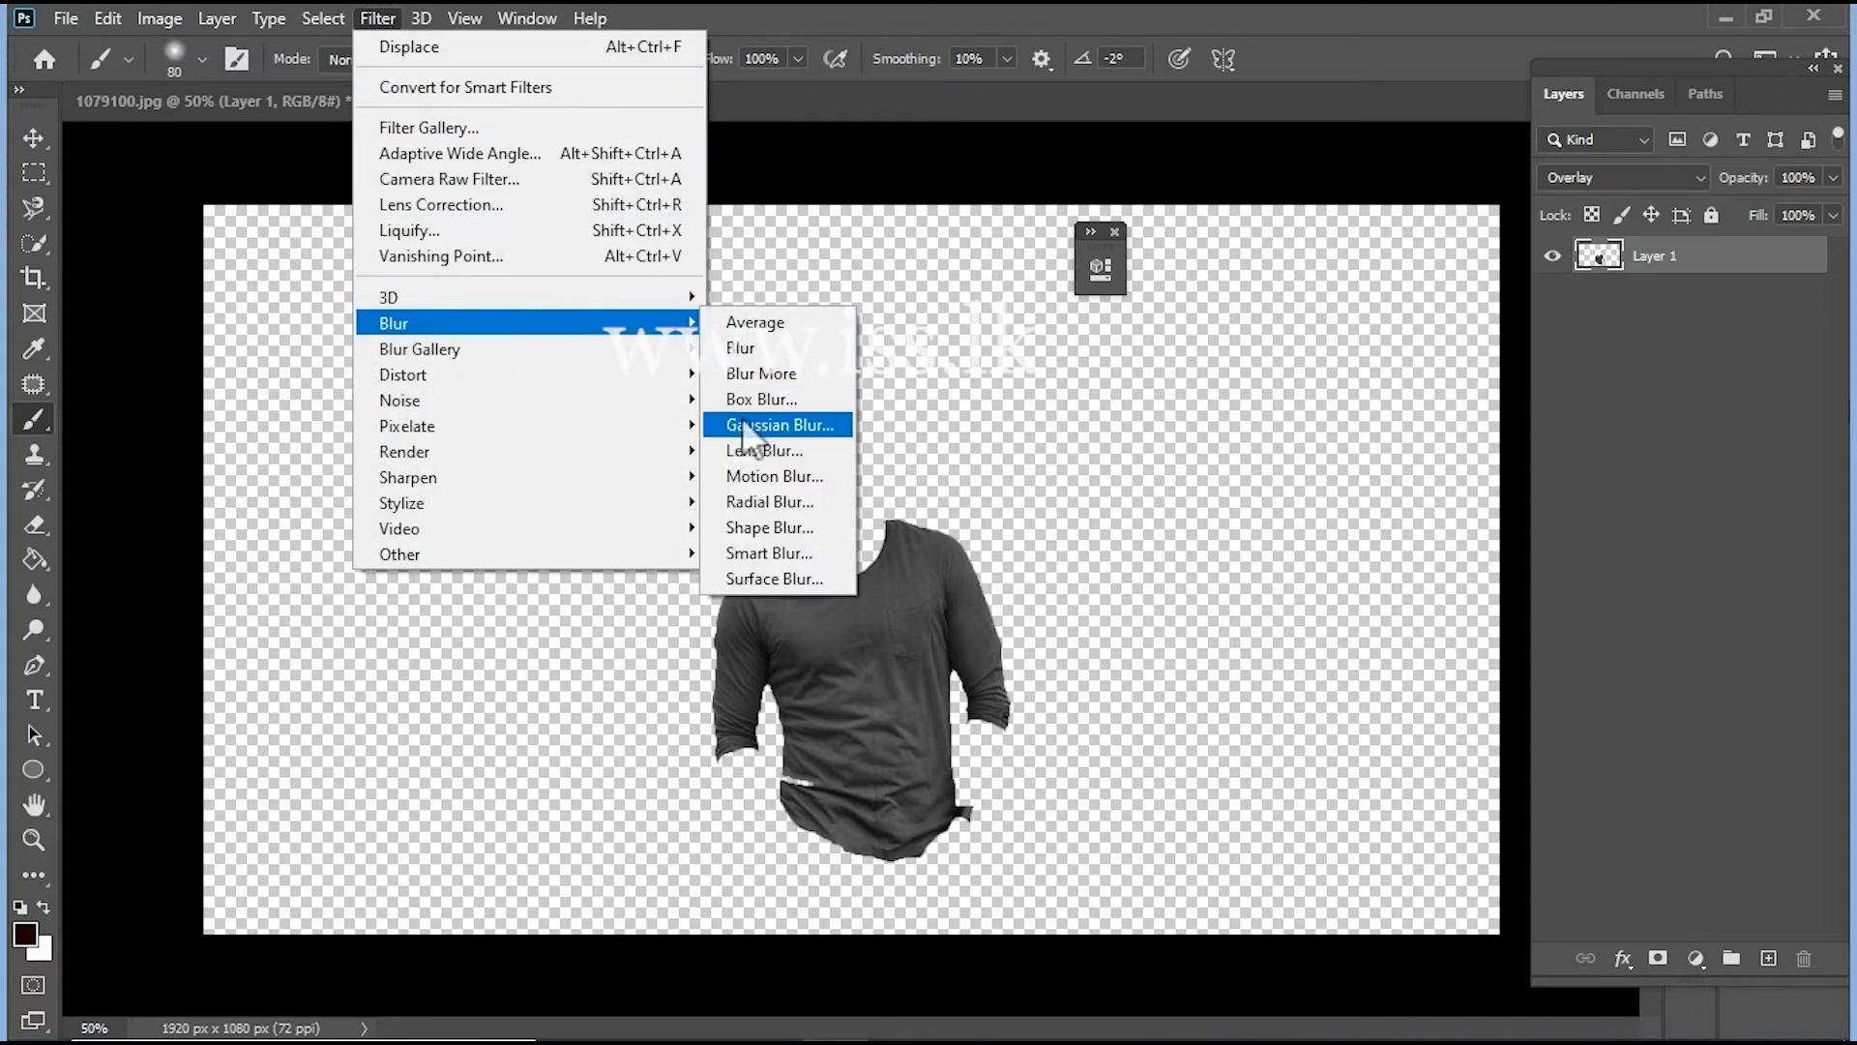
click(846, 427)
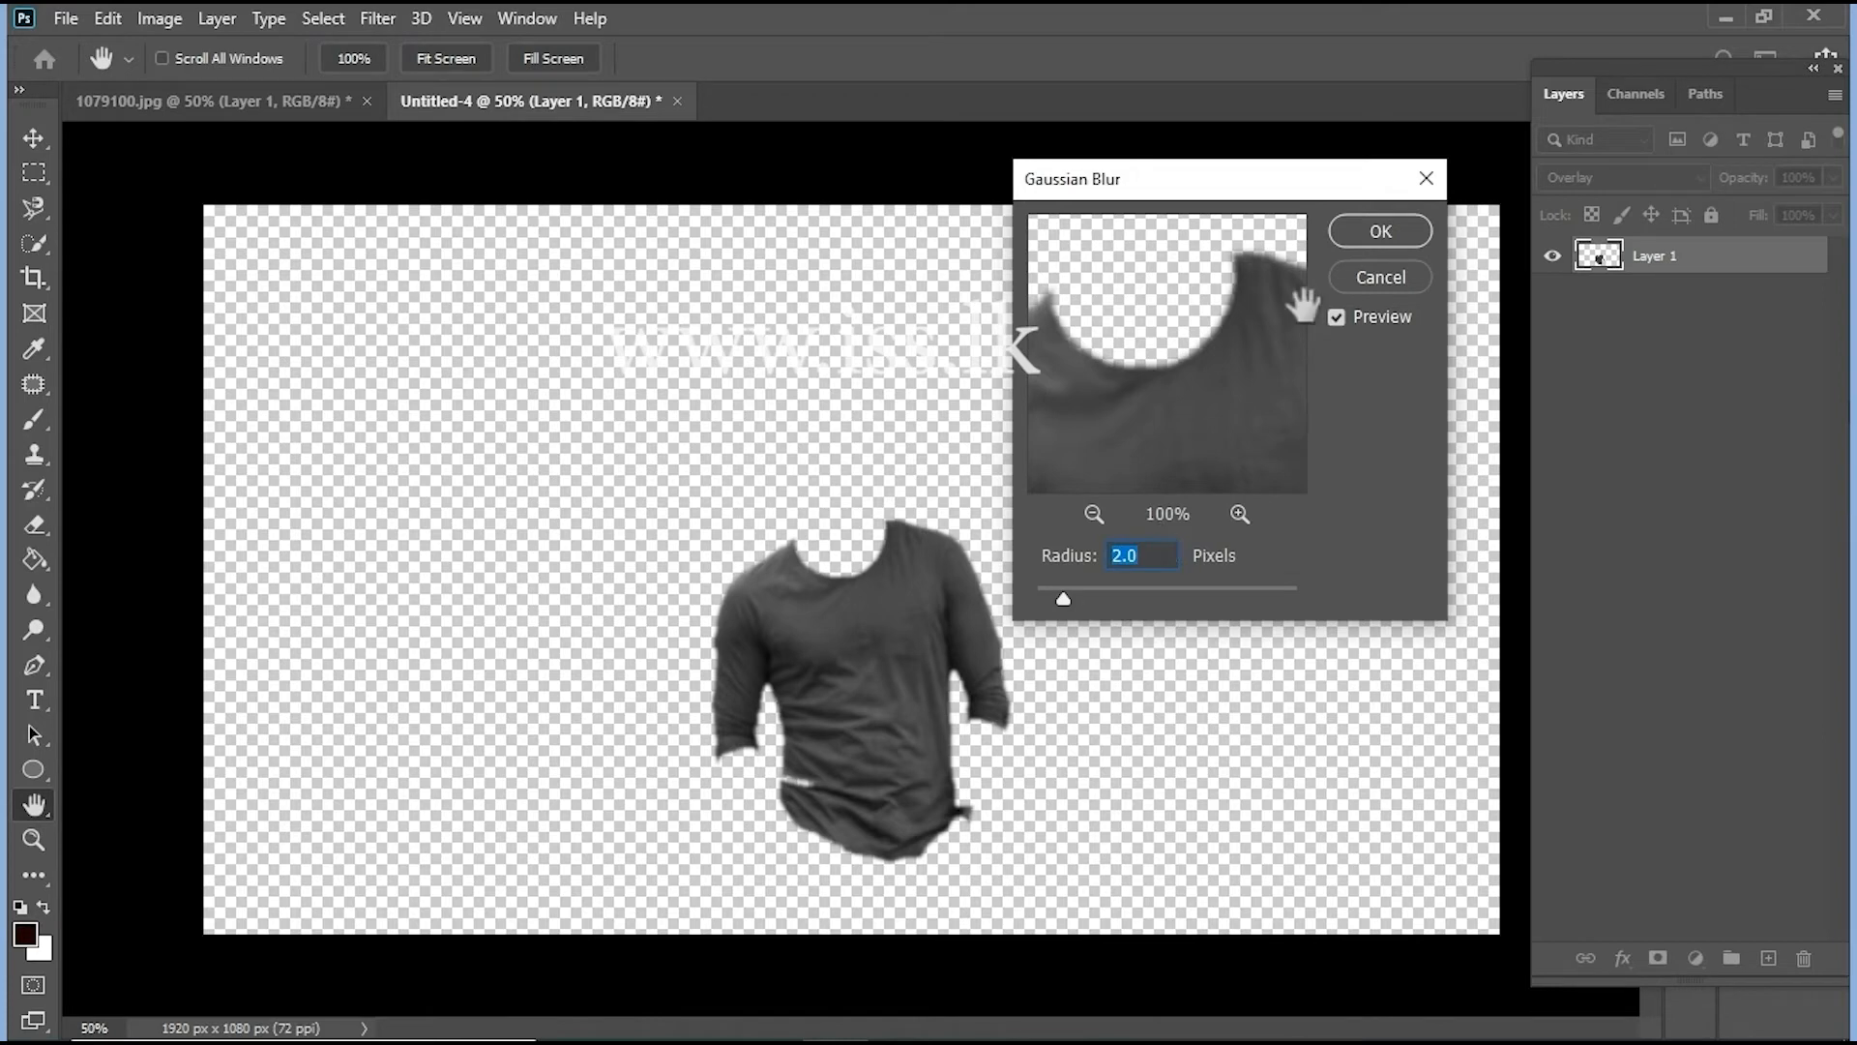
click(1369, 242)
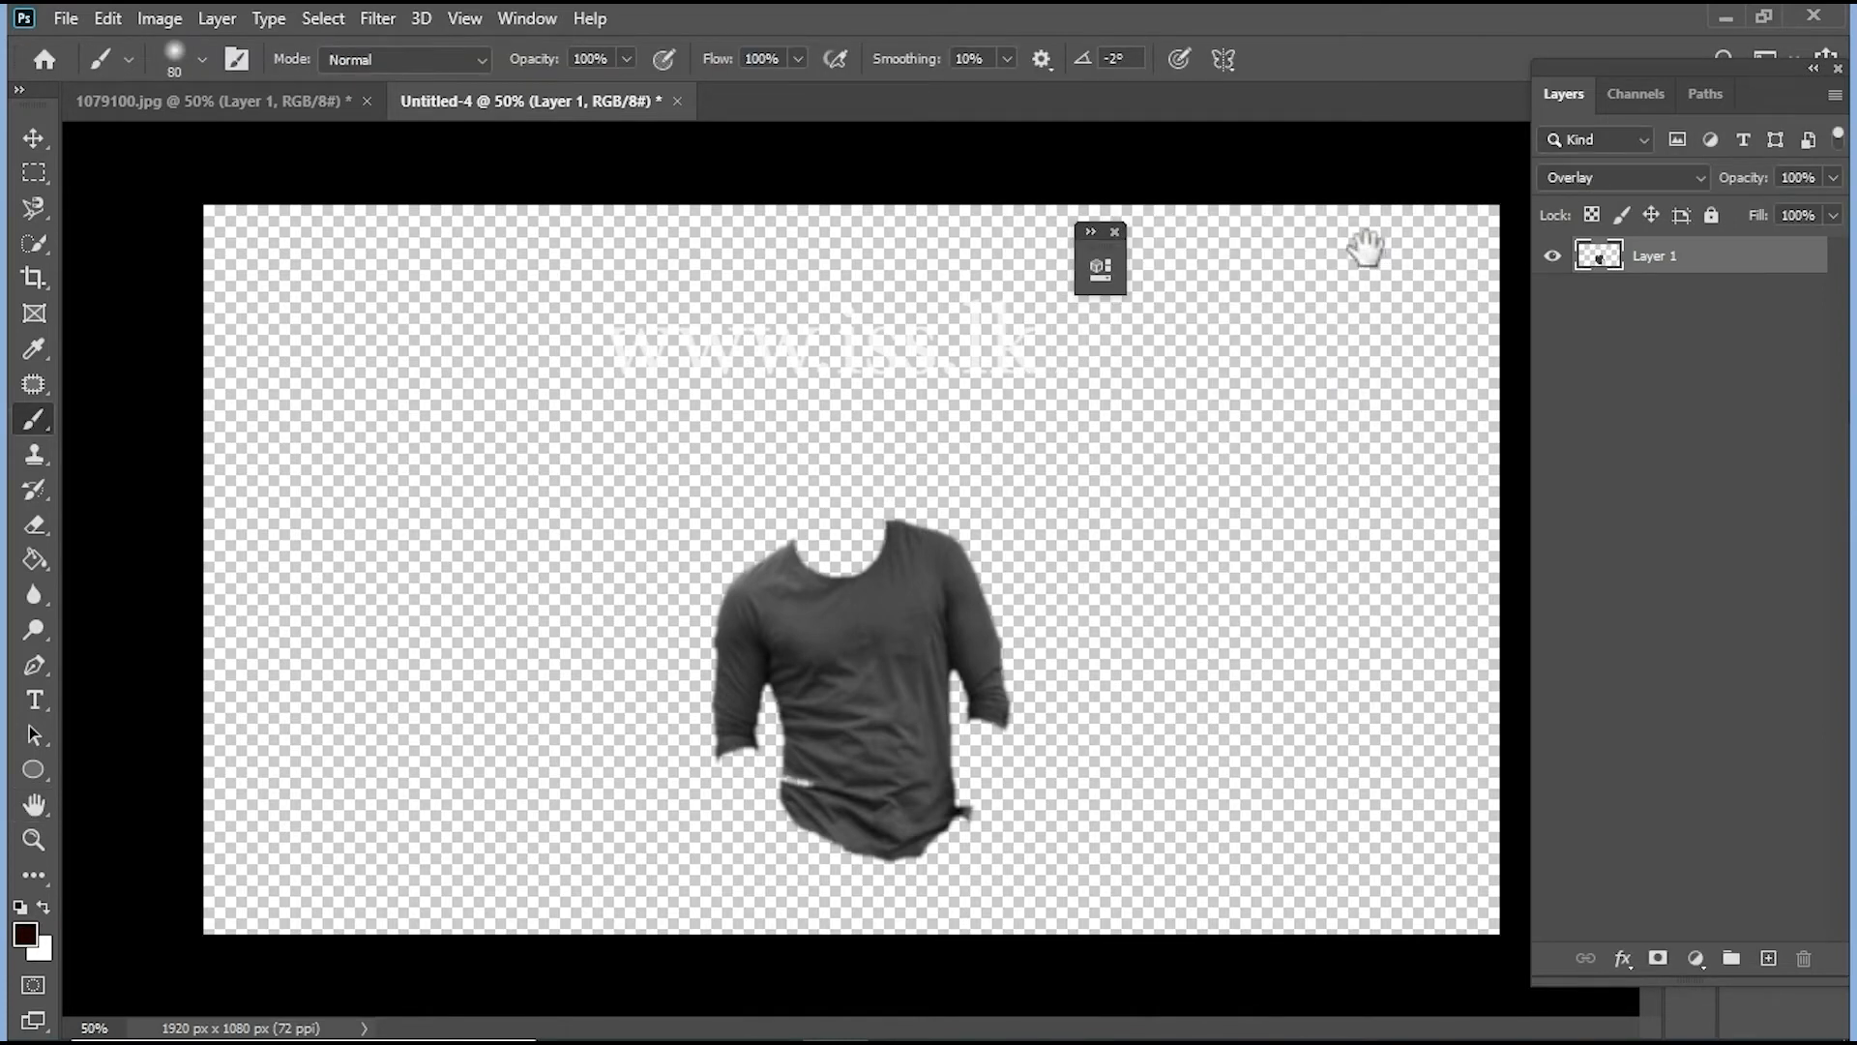
- Save the blurred shirt document as photoedit in Photoshop format in the pic folder, with Maximize Compatibility enabled
click(66, 18)
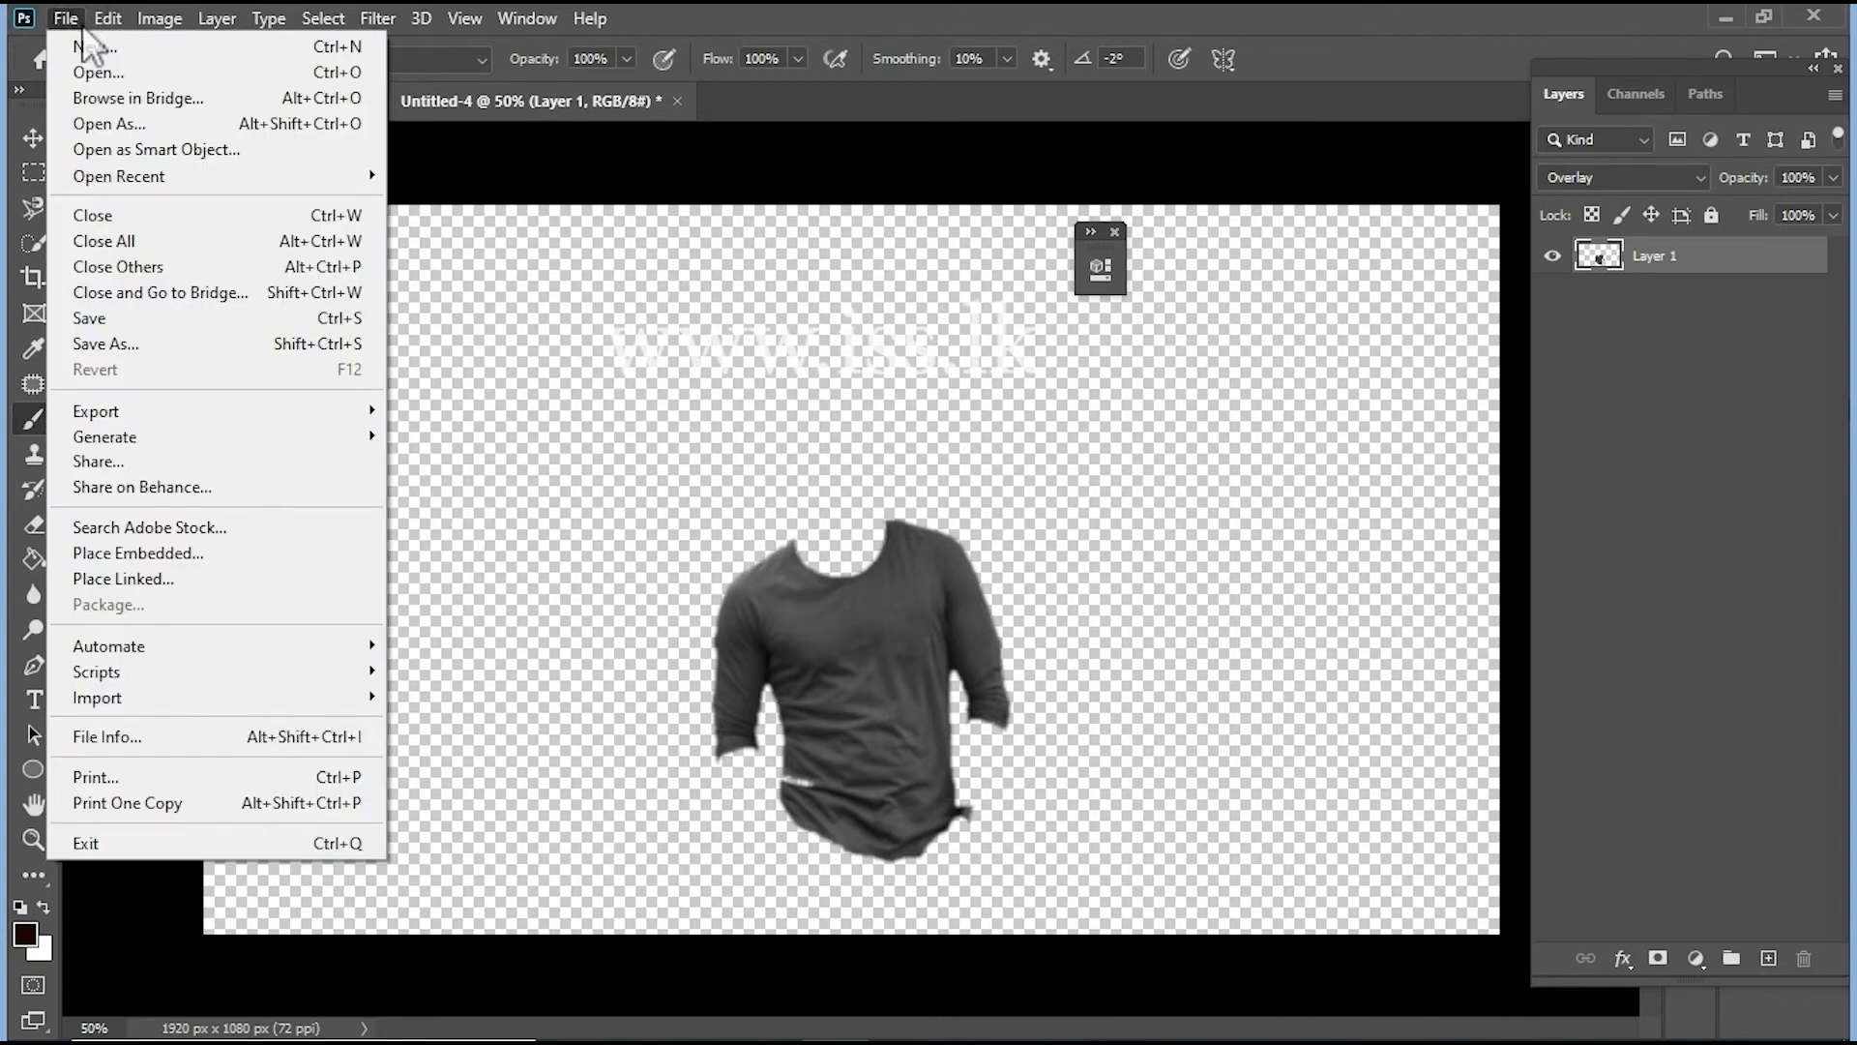
click(124, 322)
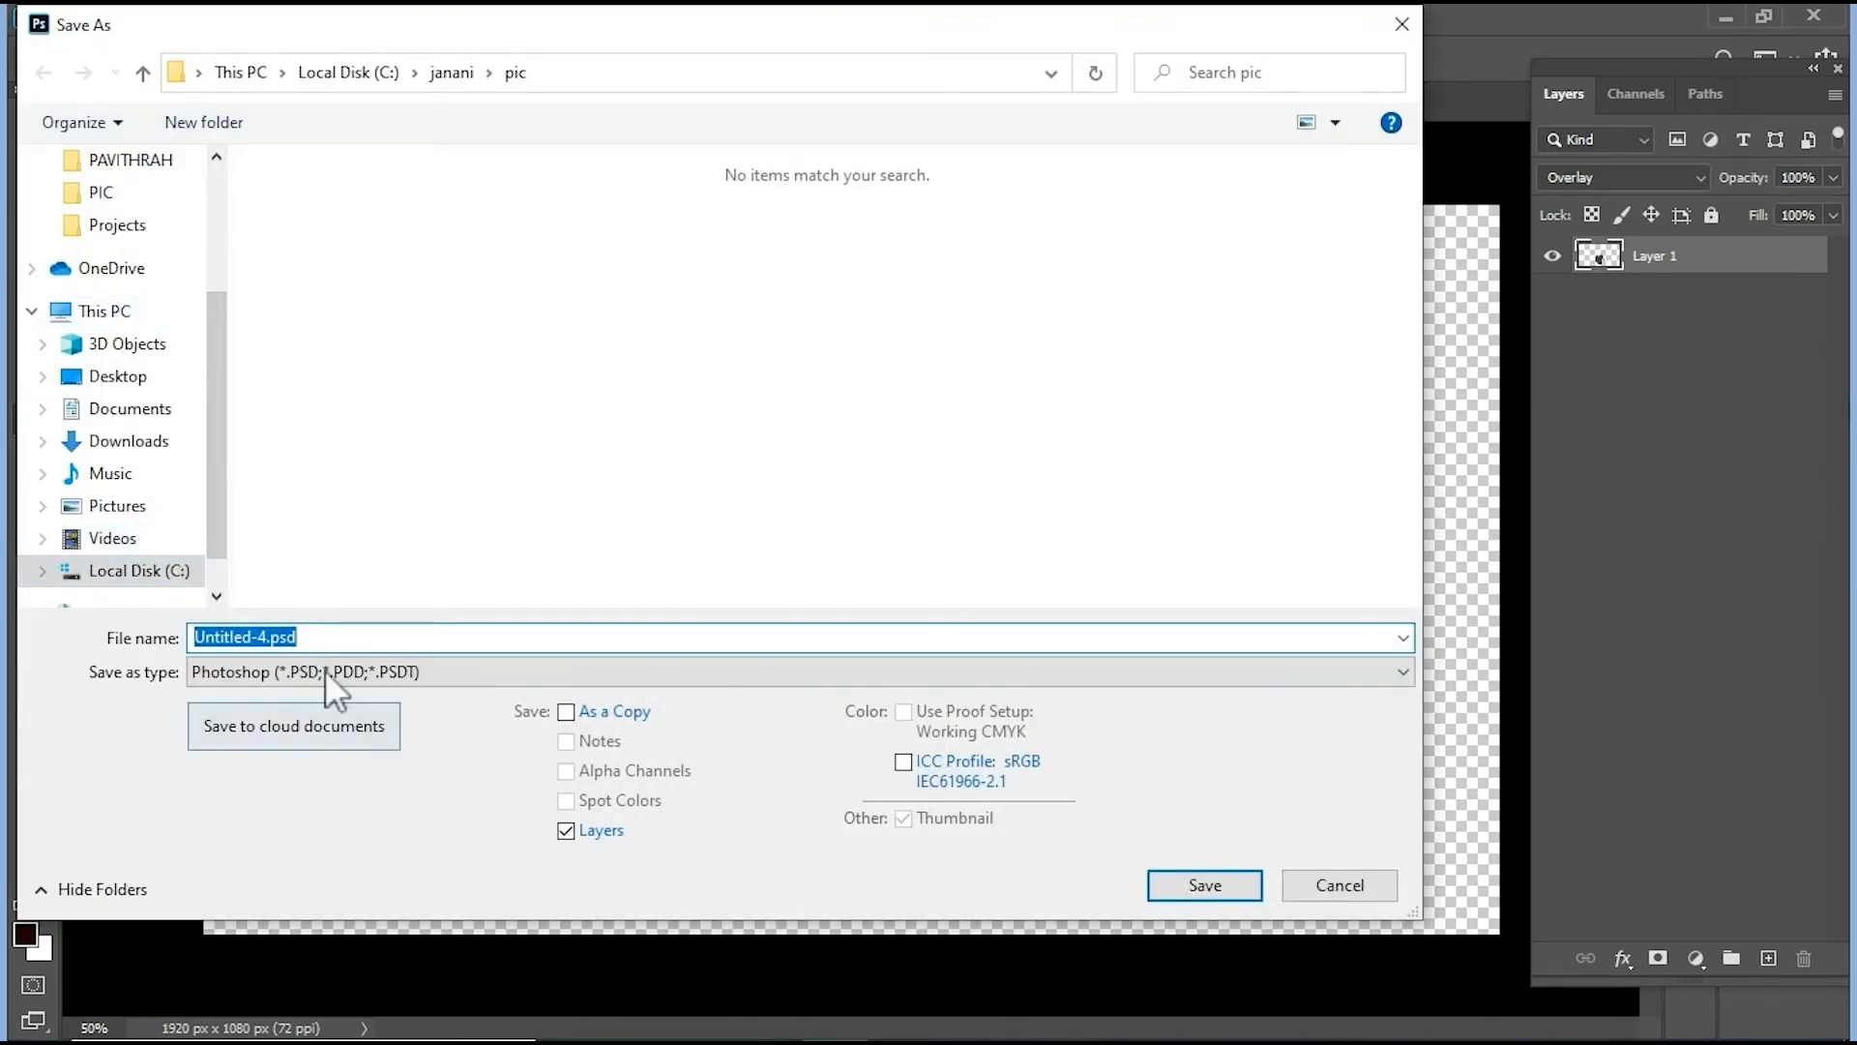
key(BackSpace)
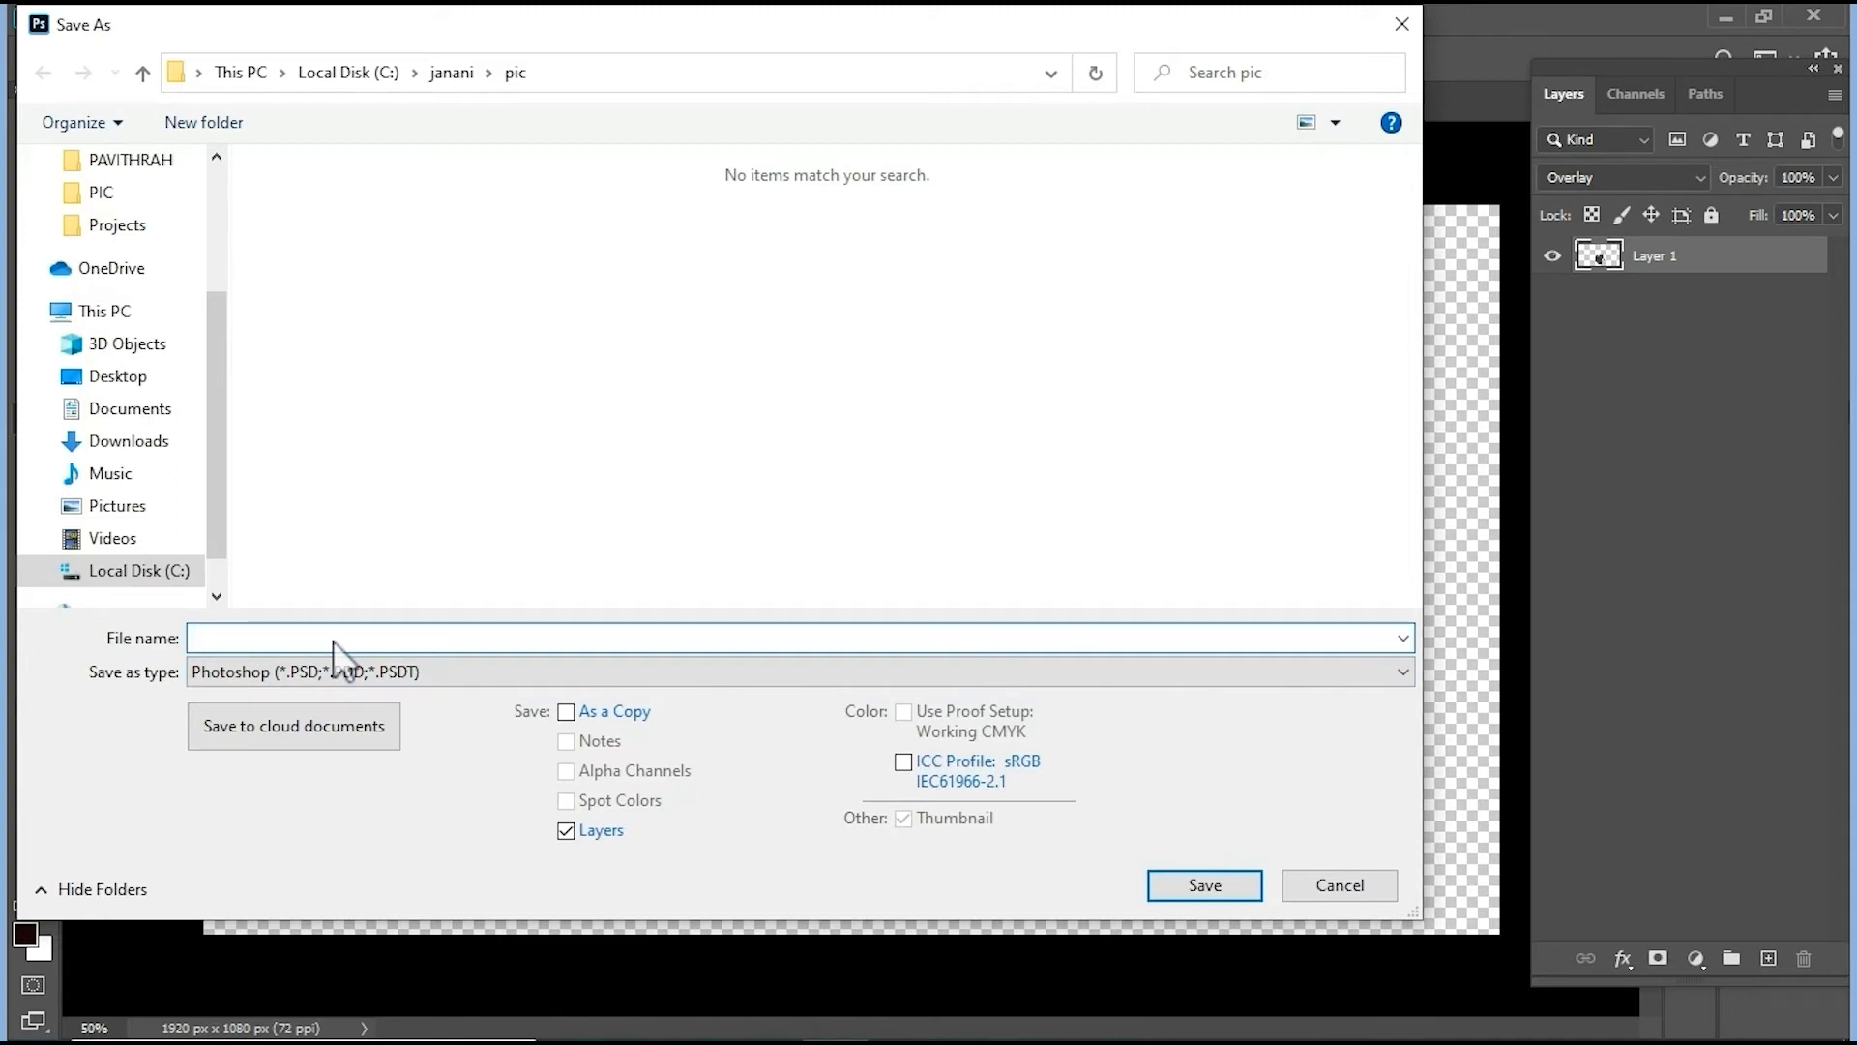
text(photo)
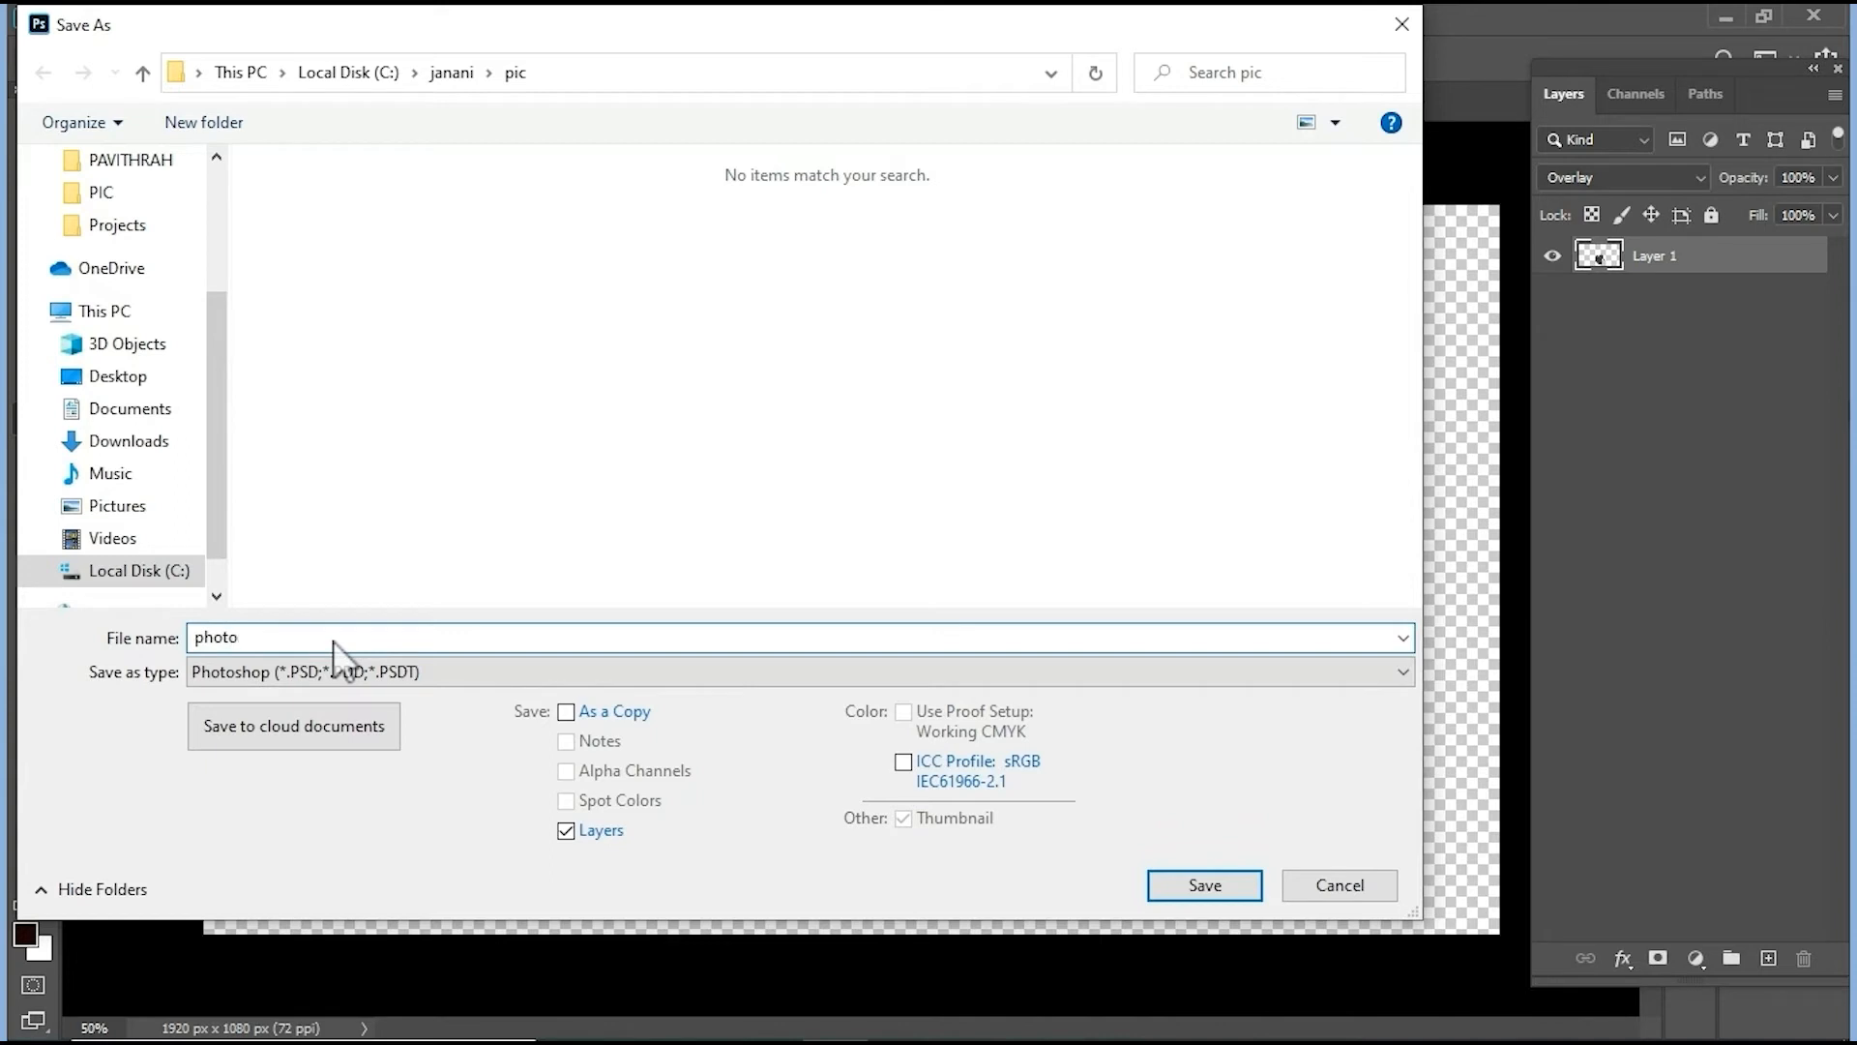
text(edit)
click(1204, 882)
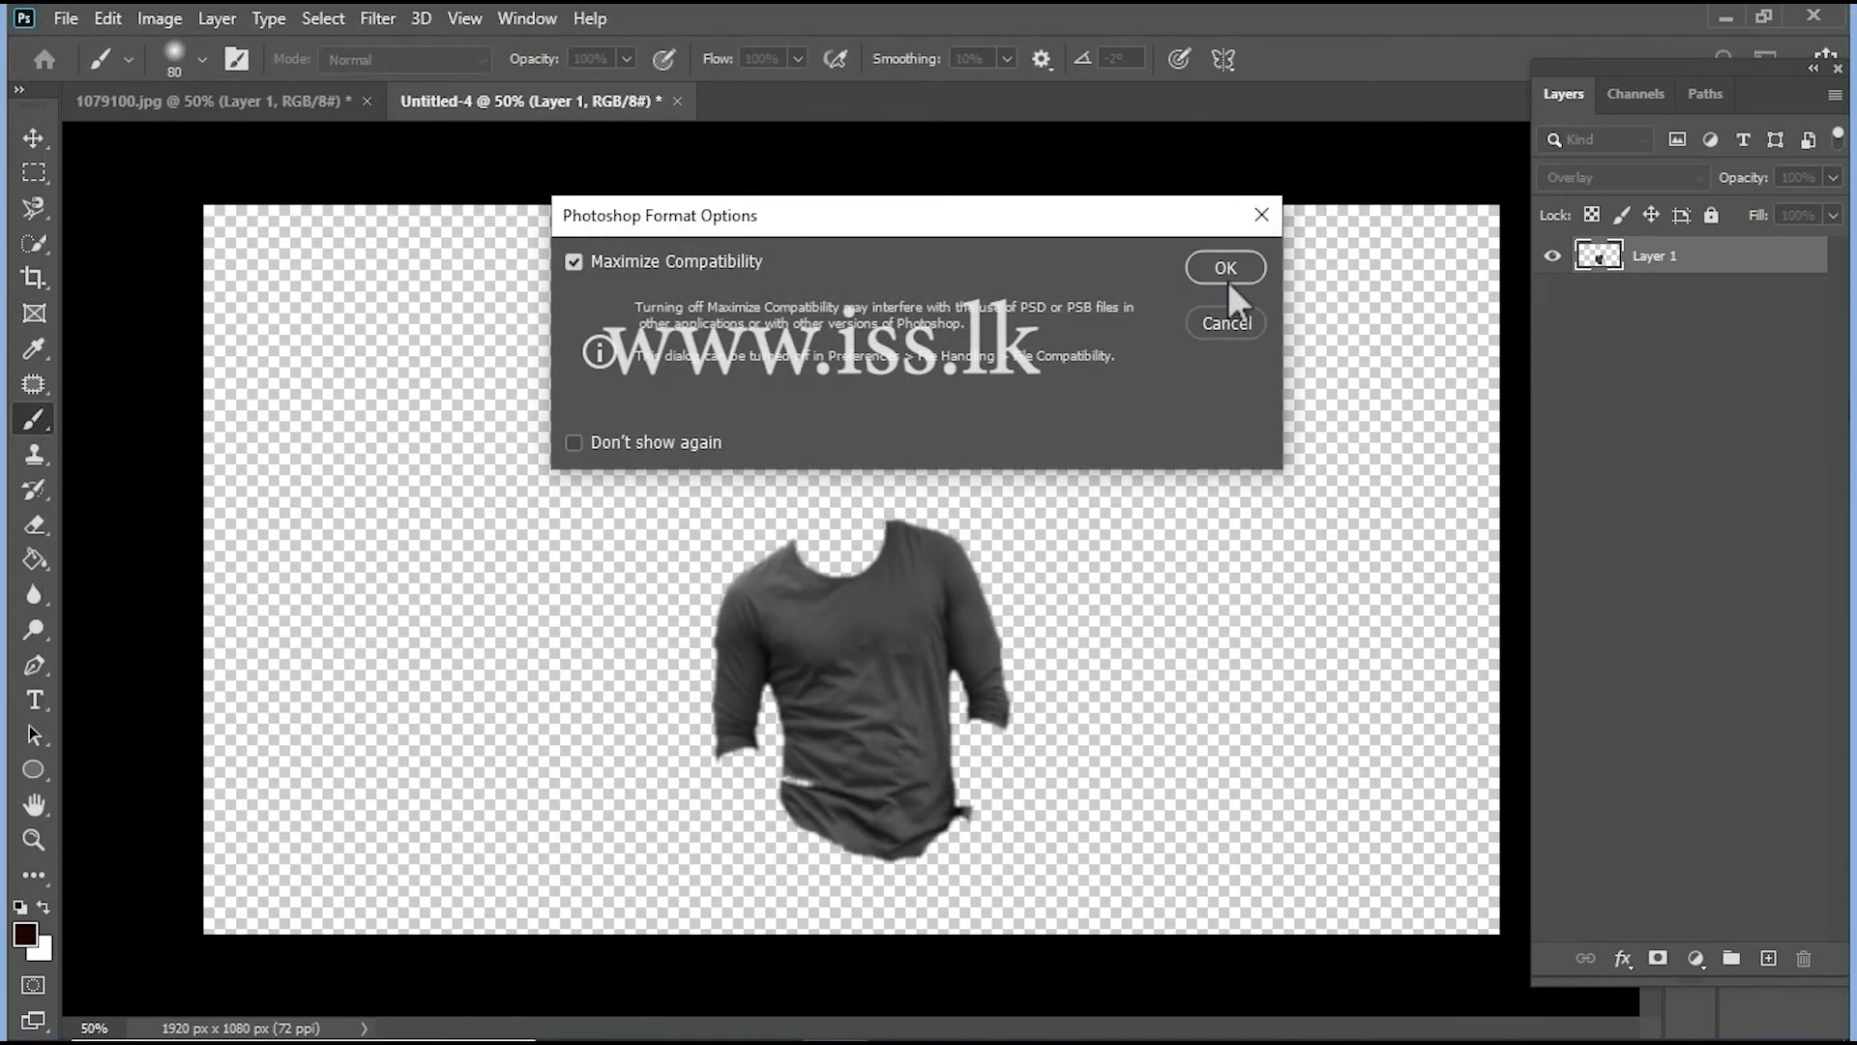
click(1229, 286)
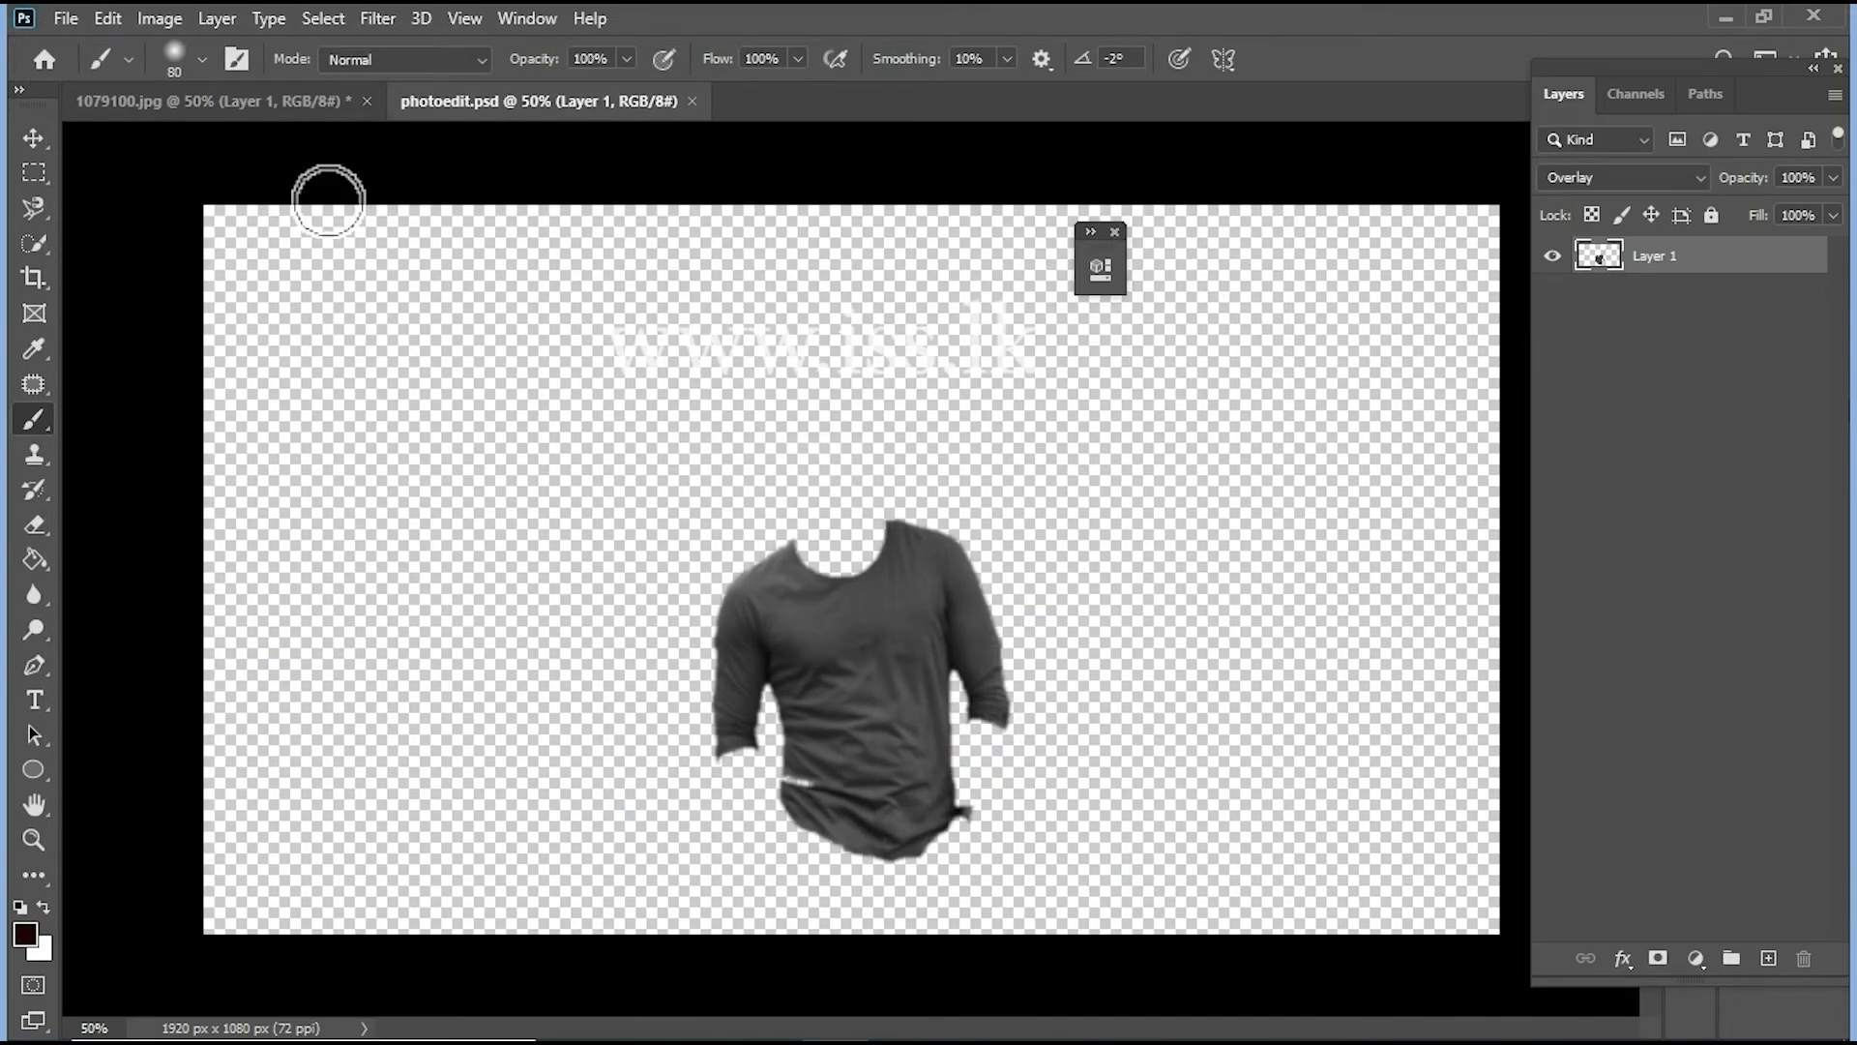
- Return to the 1079100.jpg document and convert the road landscape on Layer 0 to a smart object
click(248, 101)
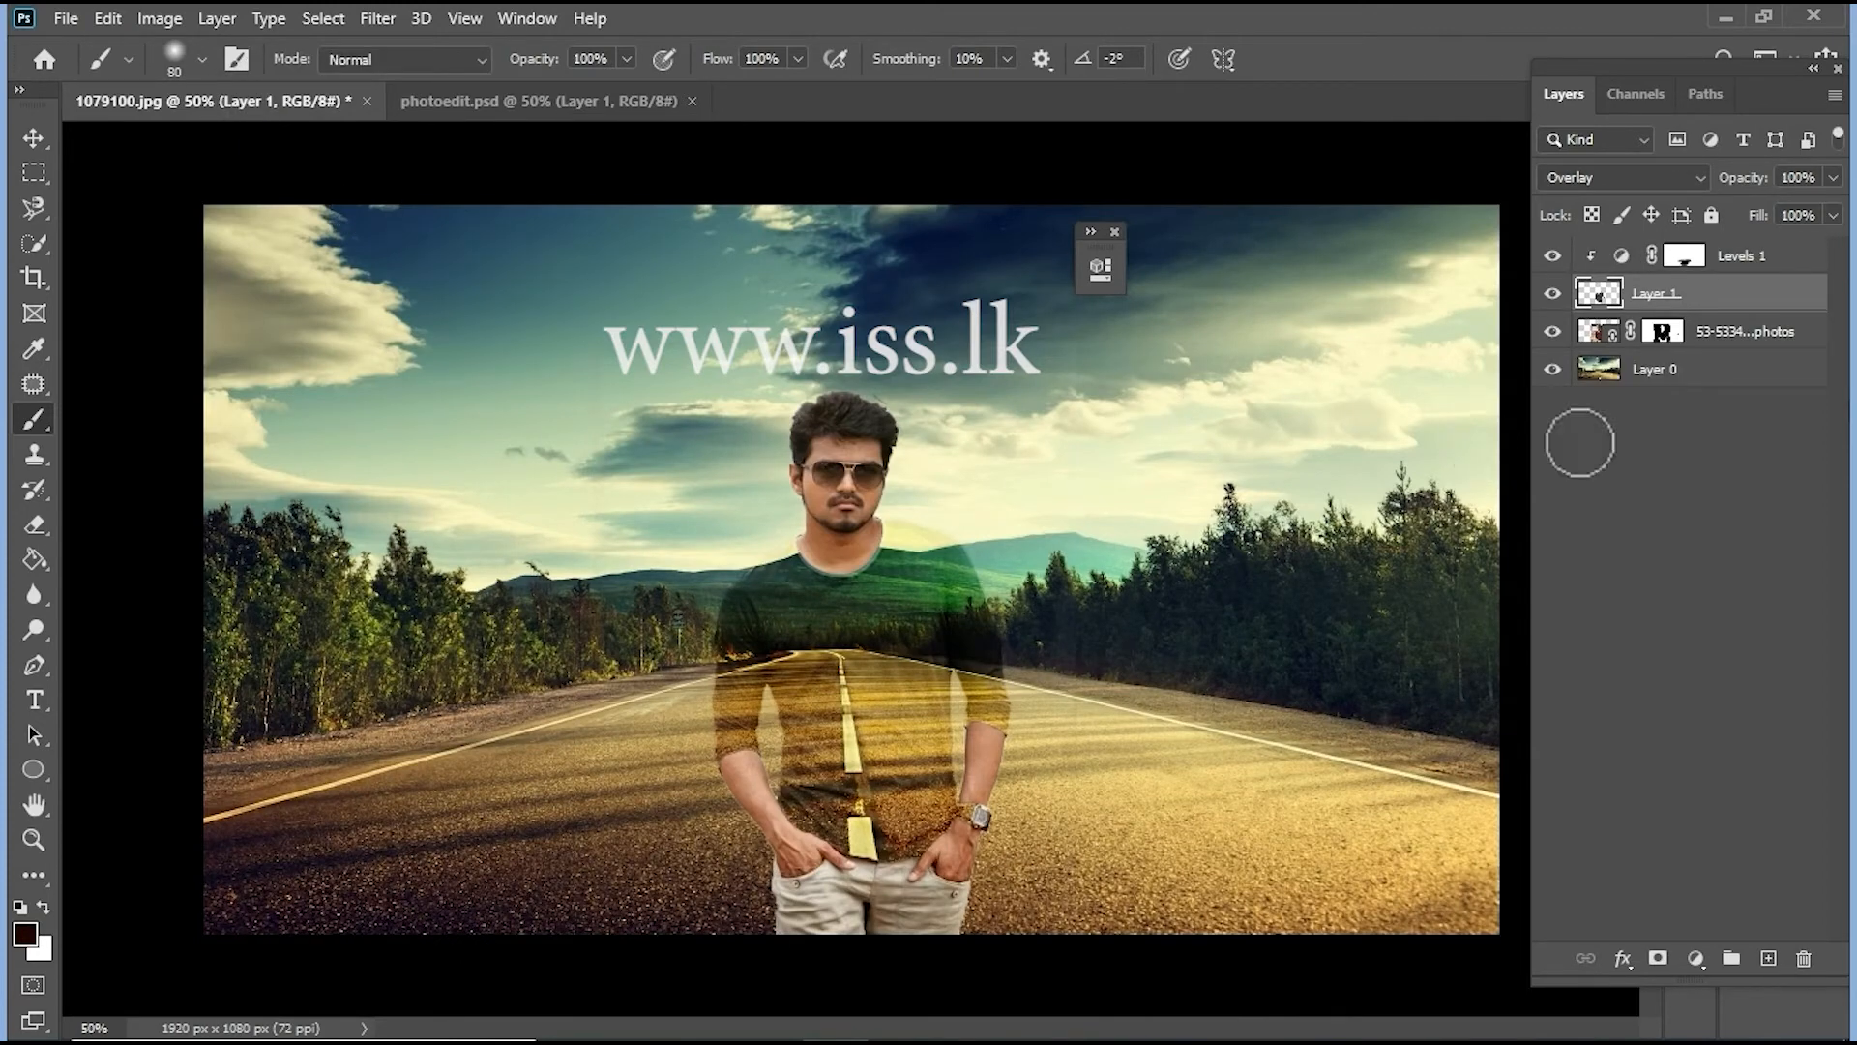
click(1718, 385)
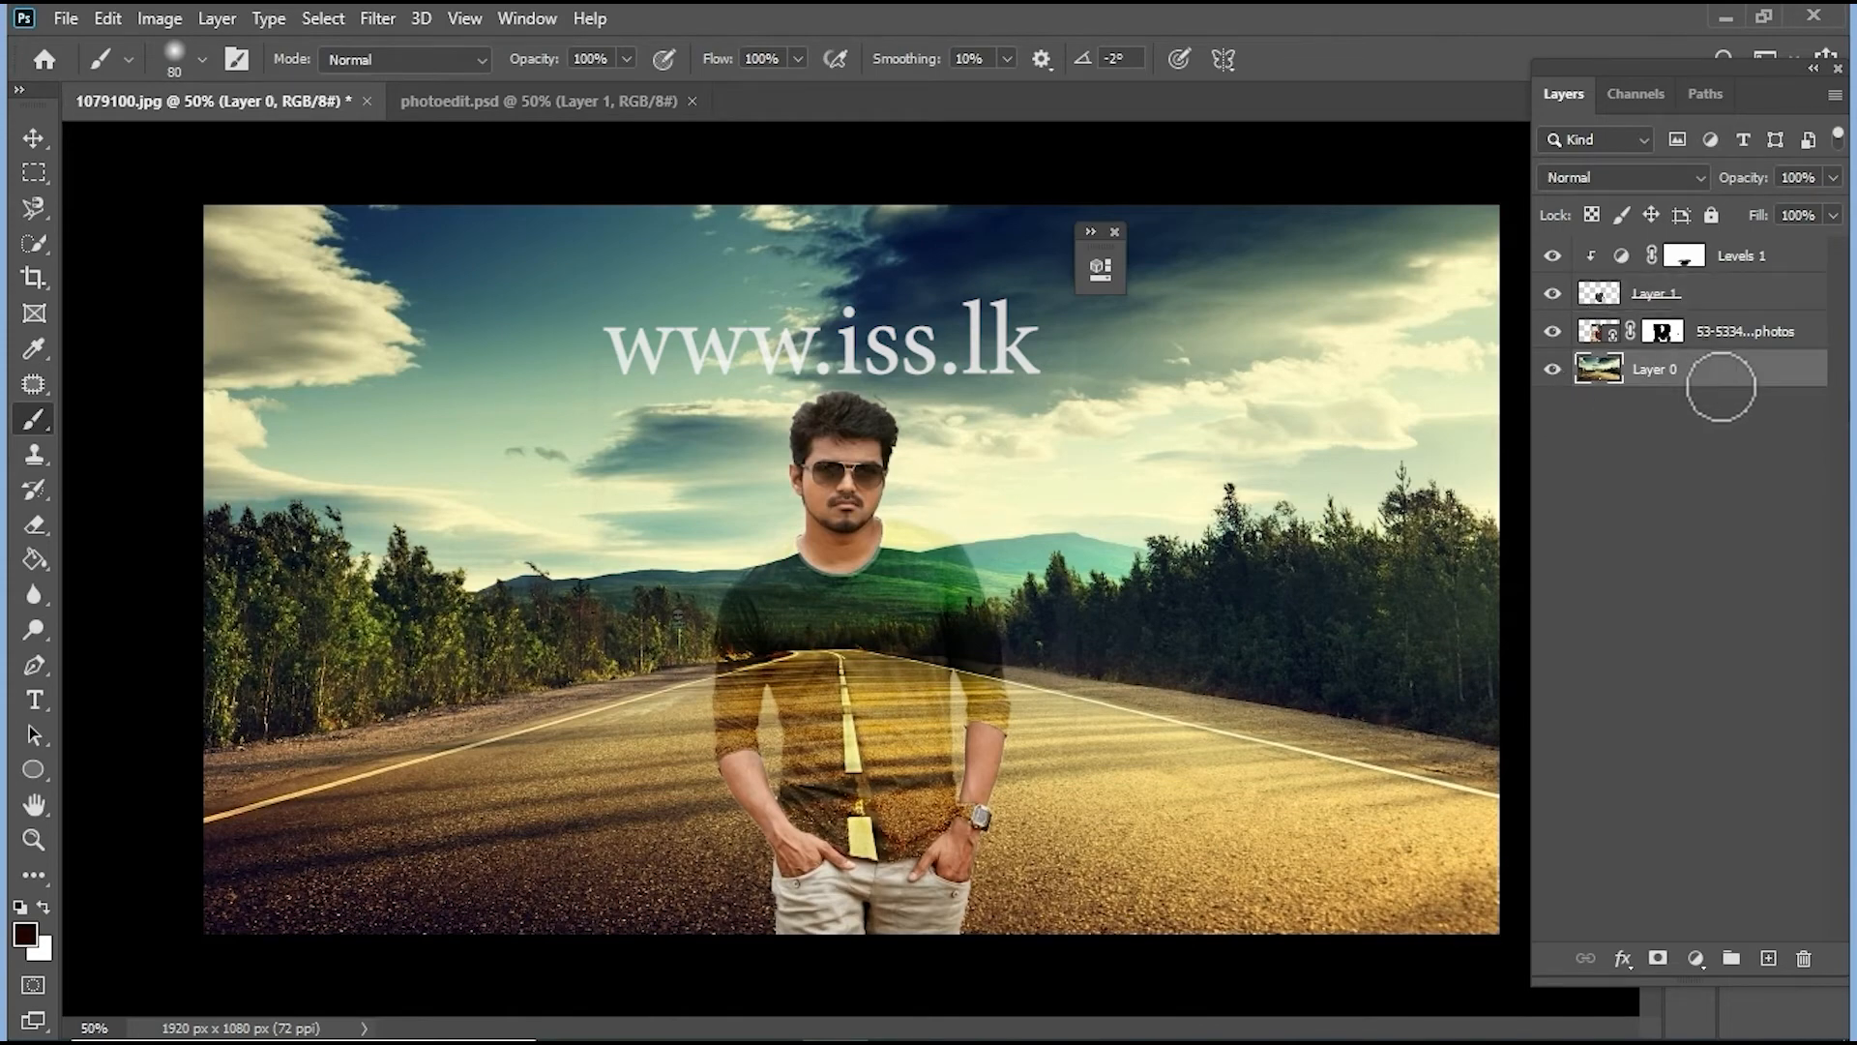
right_click(1721, 386)
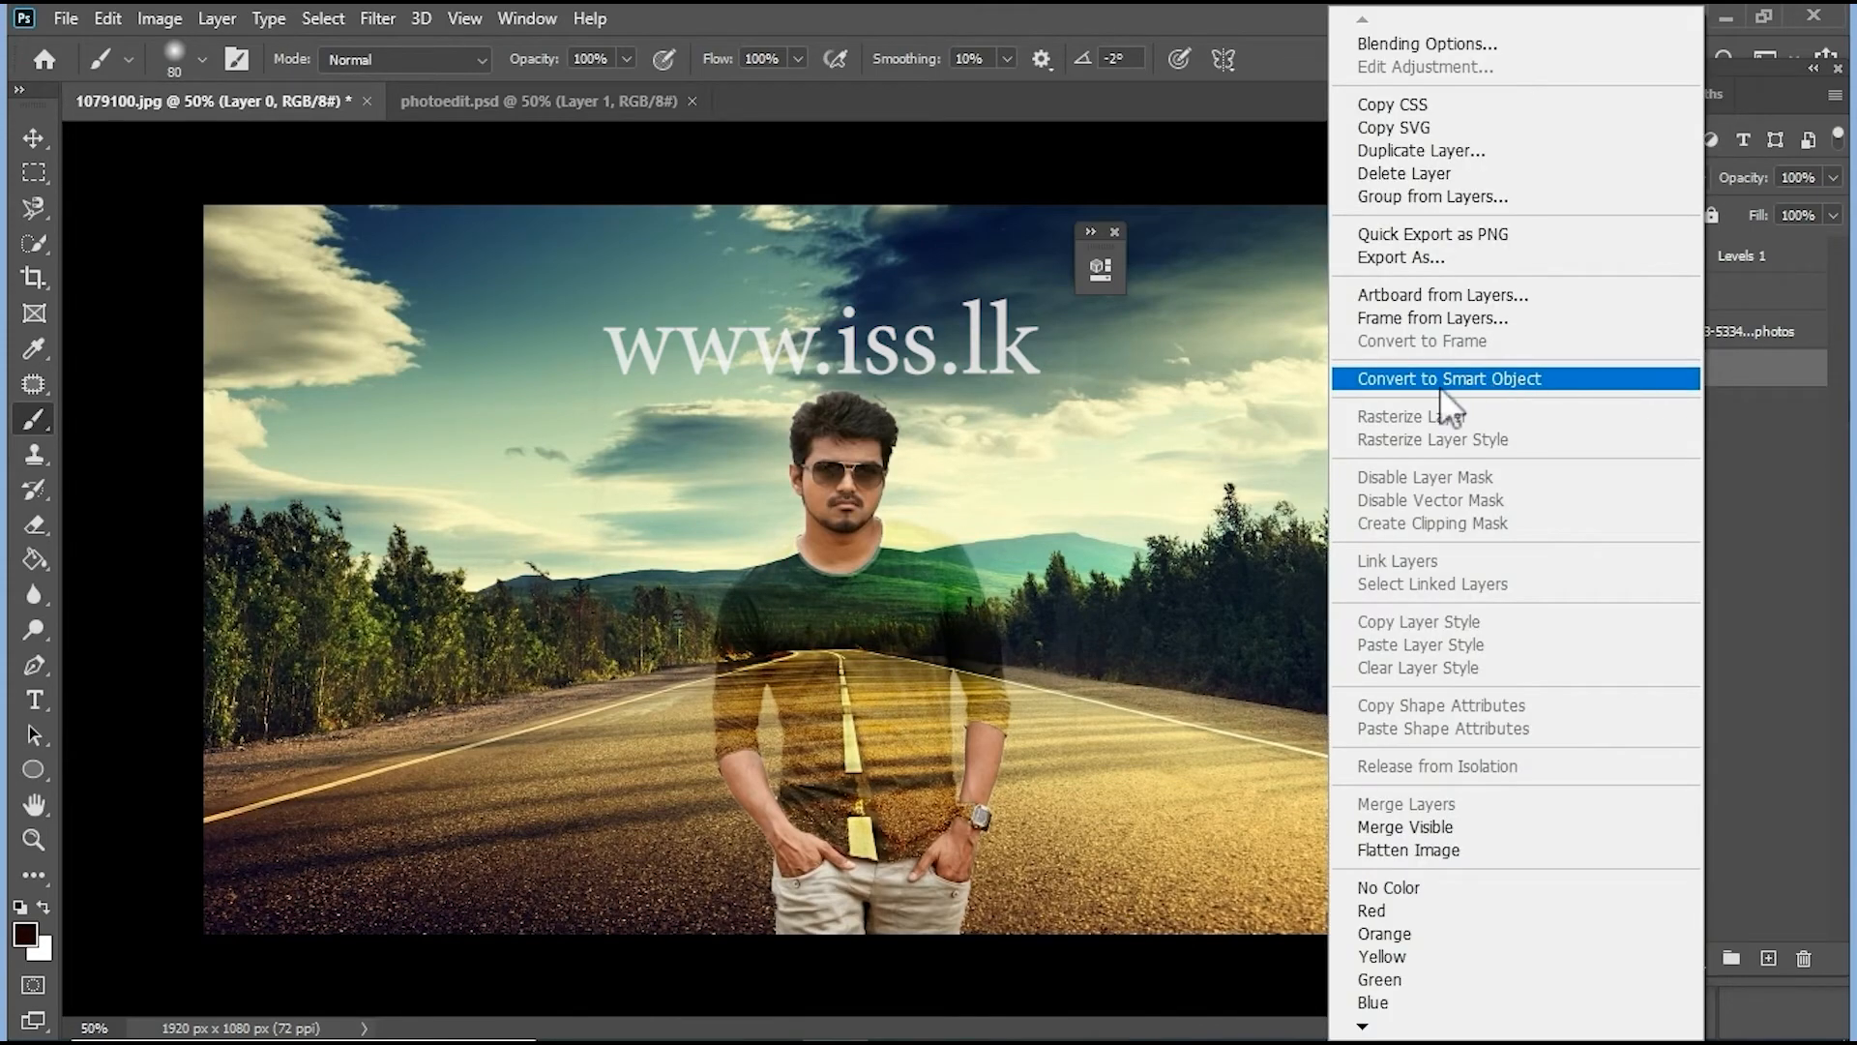
click(1588, 381)
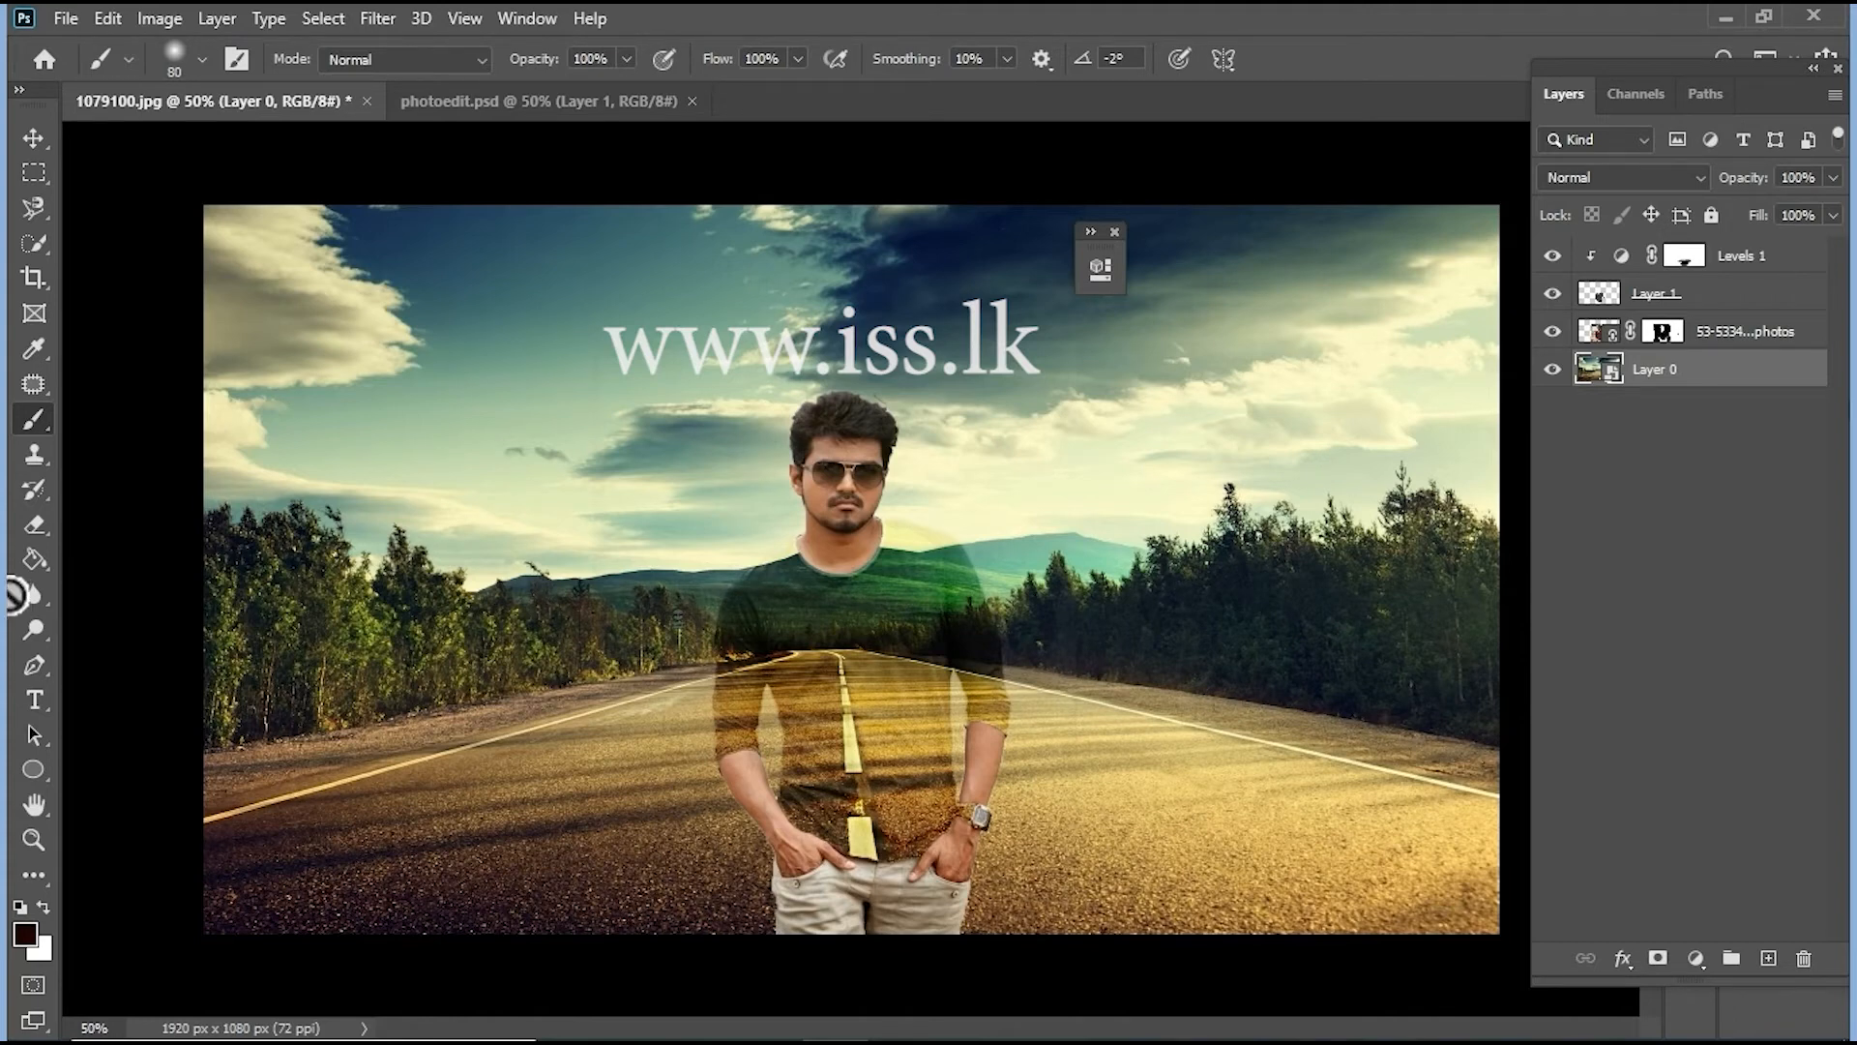
- Displace the road landscape with horizontal and vertical scale 20, Stretch To Fit and Repeat Edge Pixels, using photoedit.psd as the displacement map
click(384, 20)
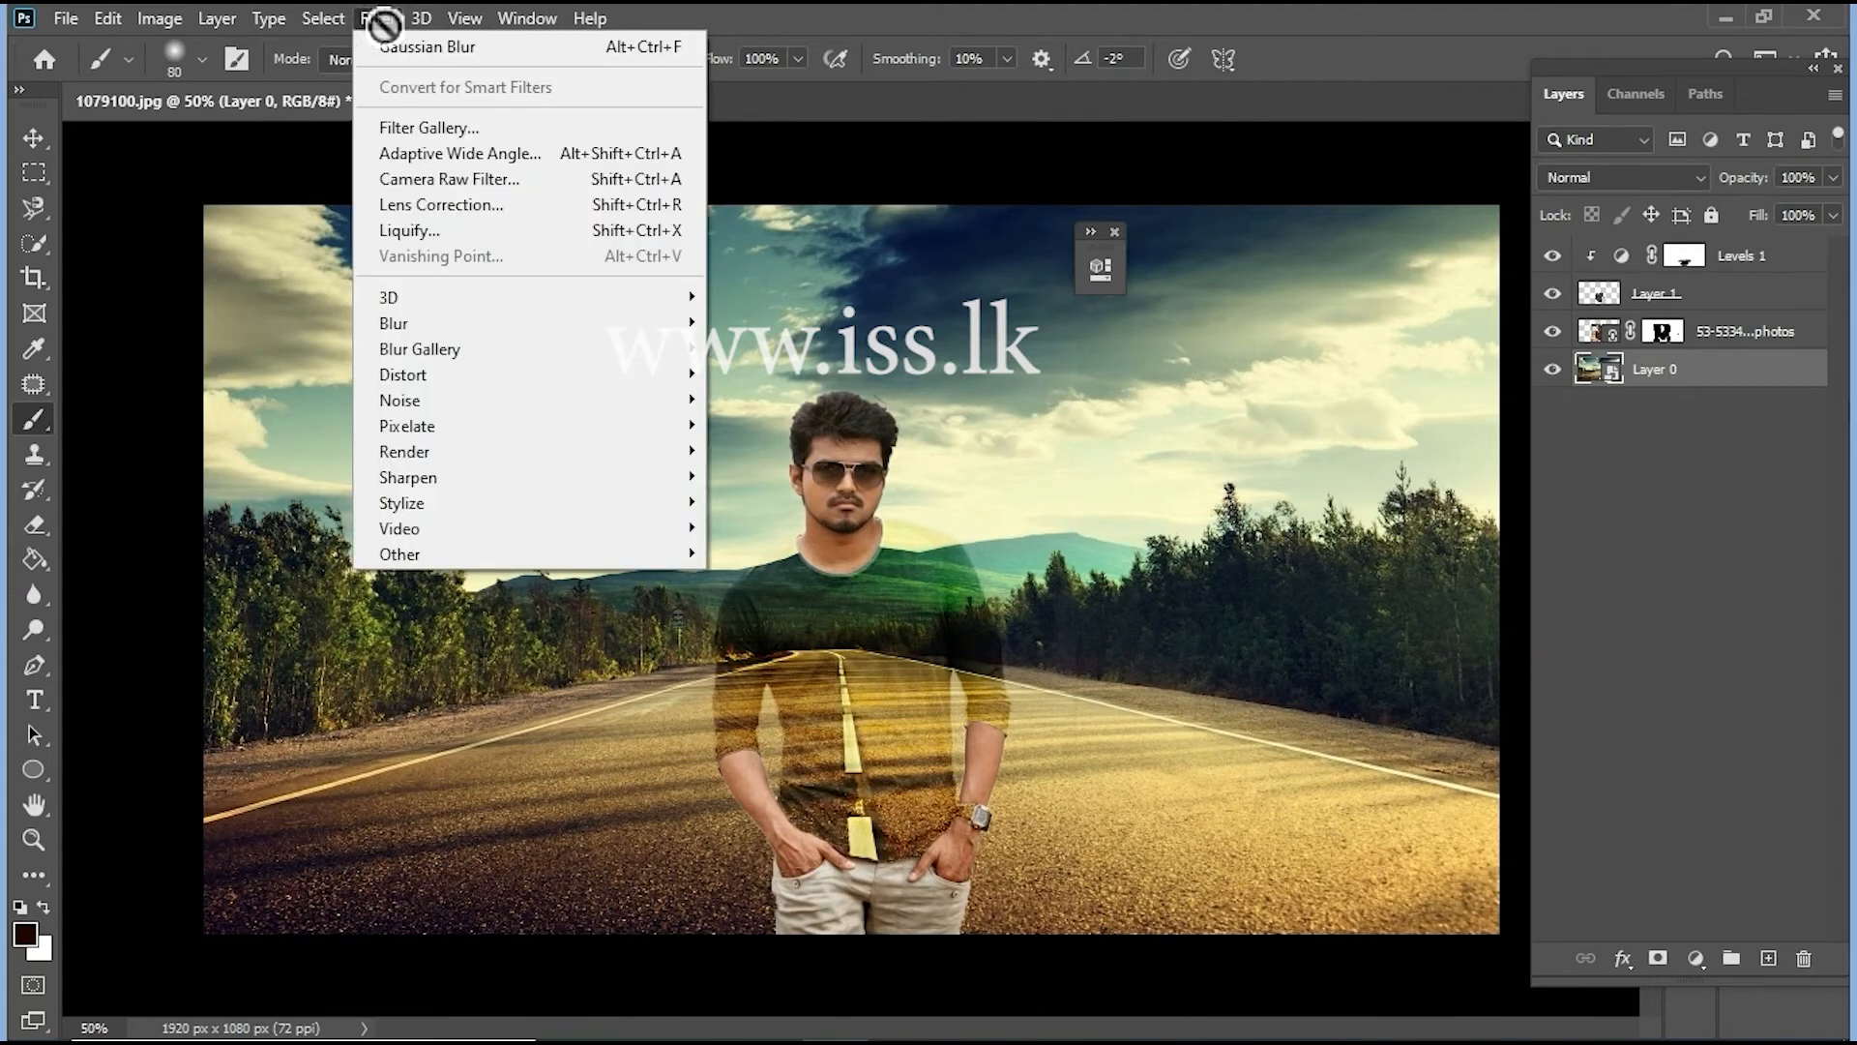
mouse_move(553, 377)
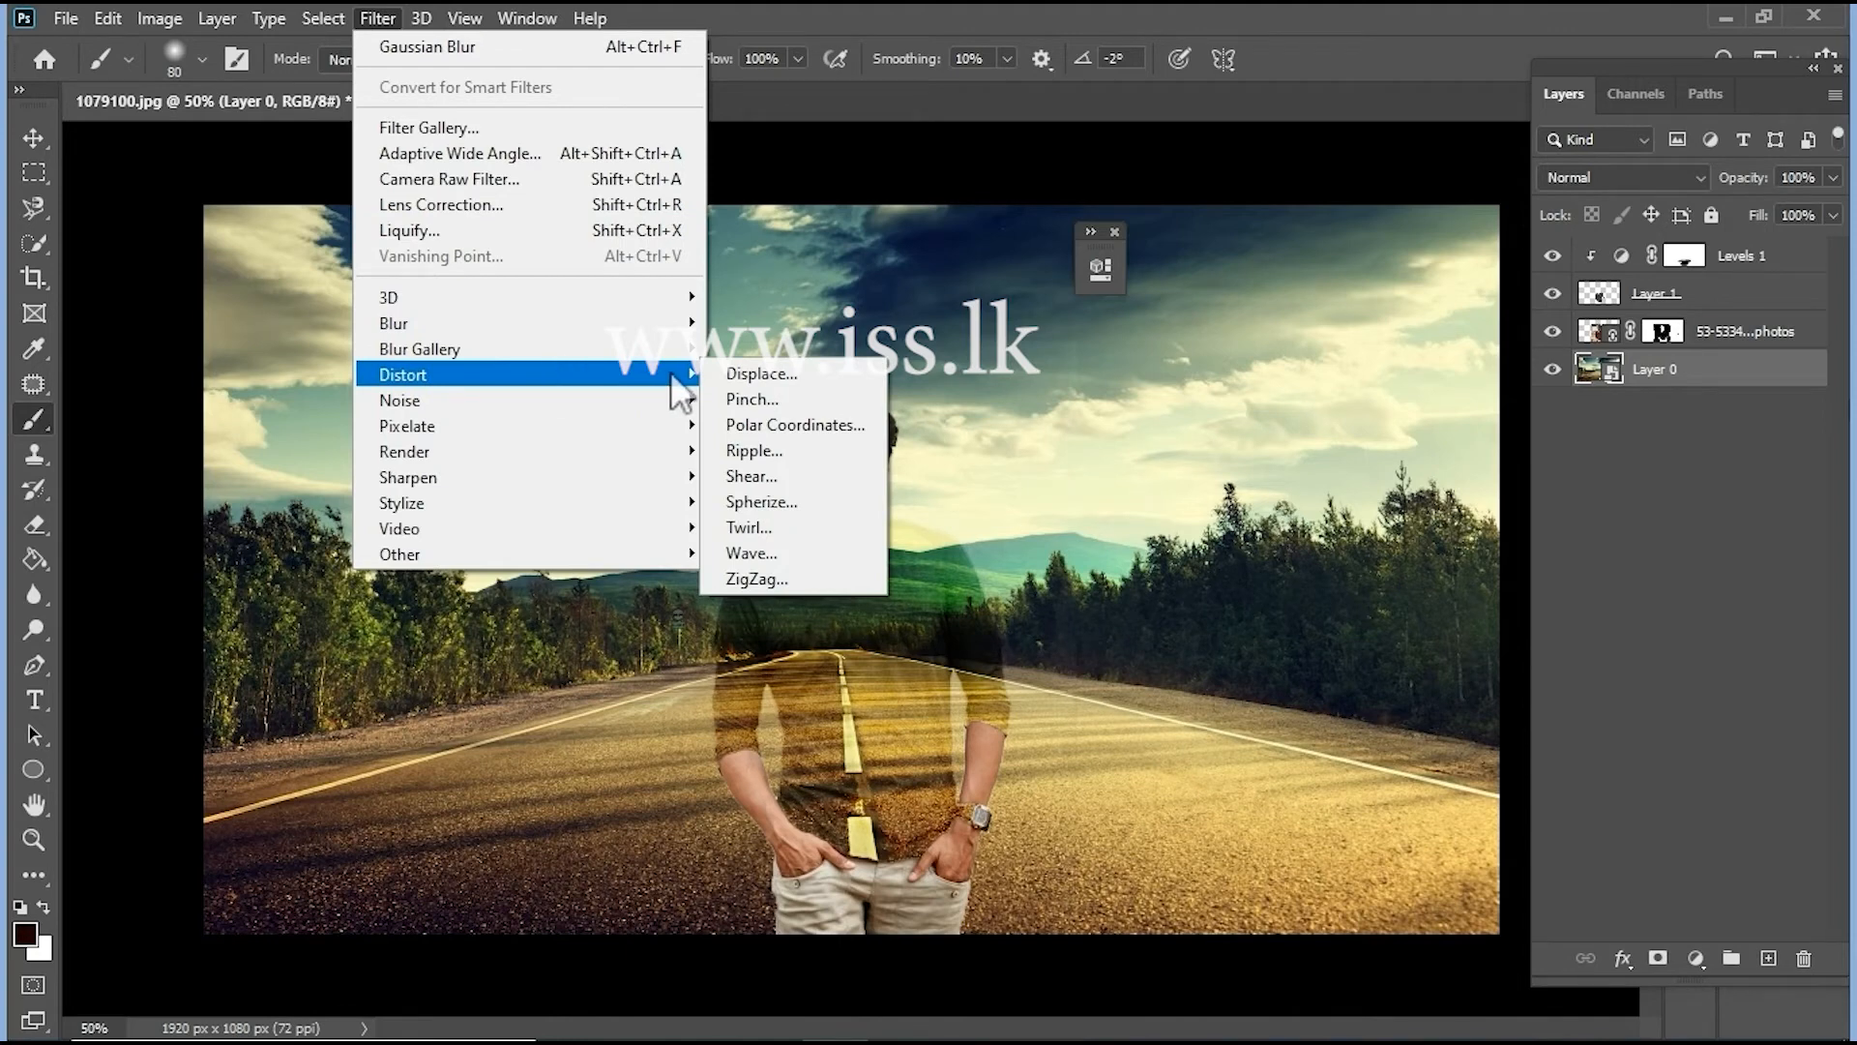
click(750, 378)
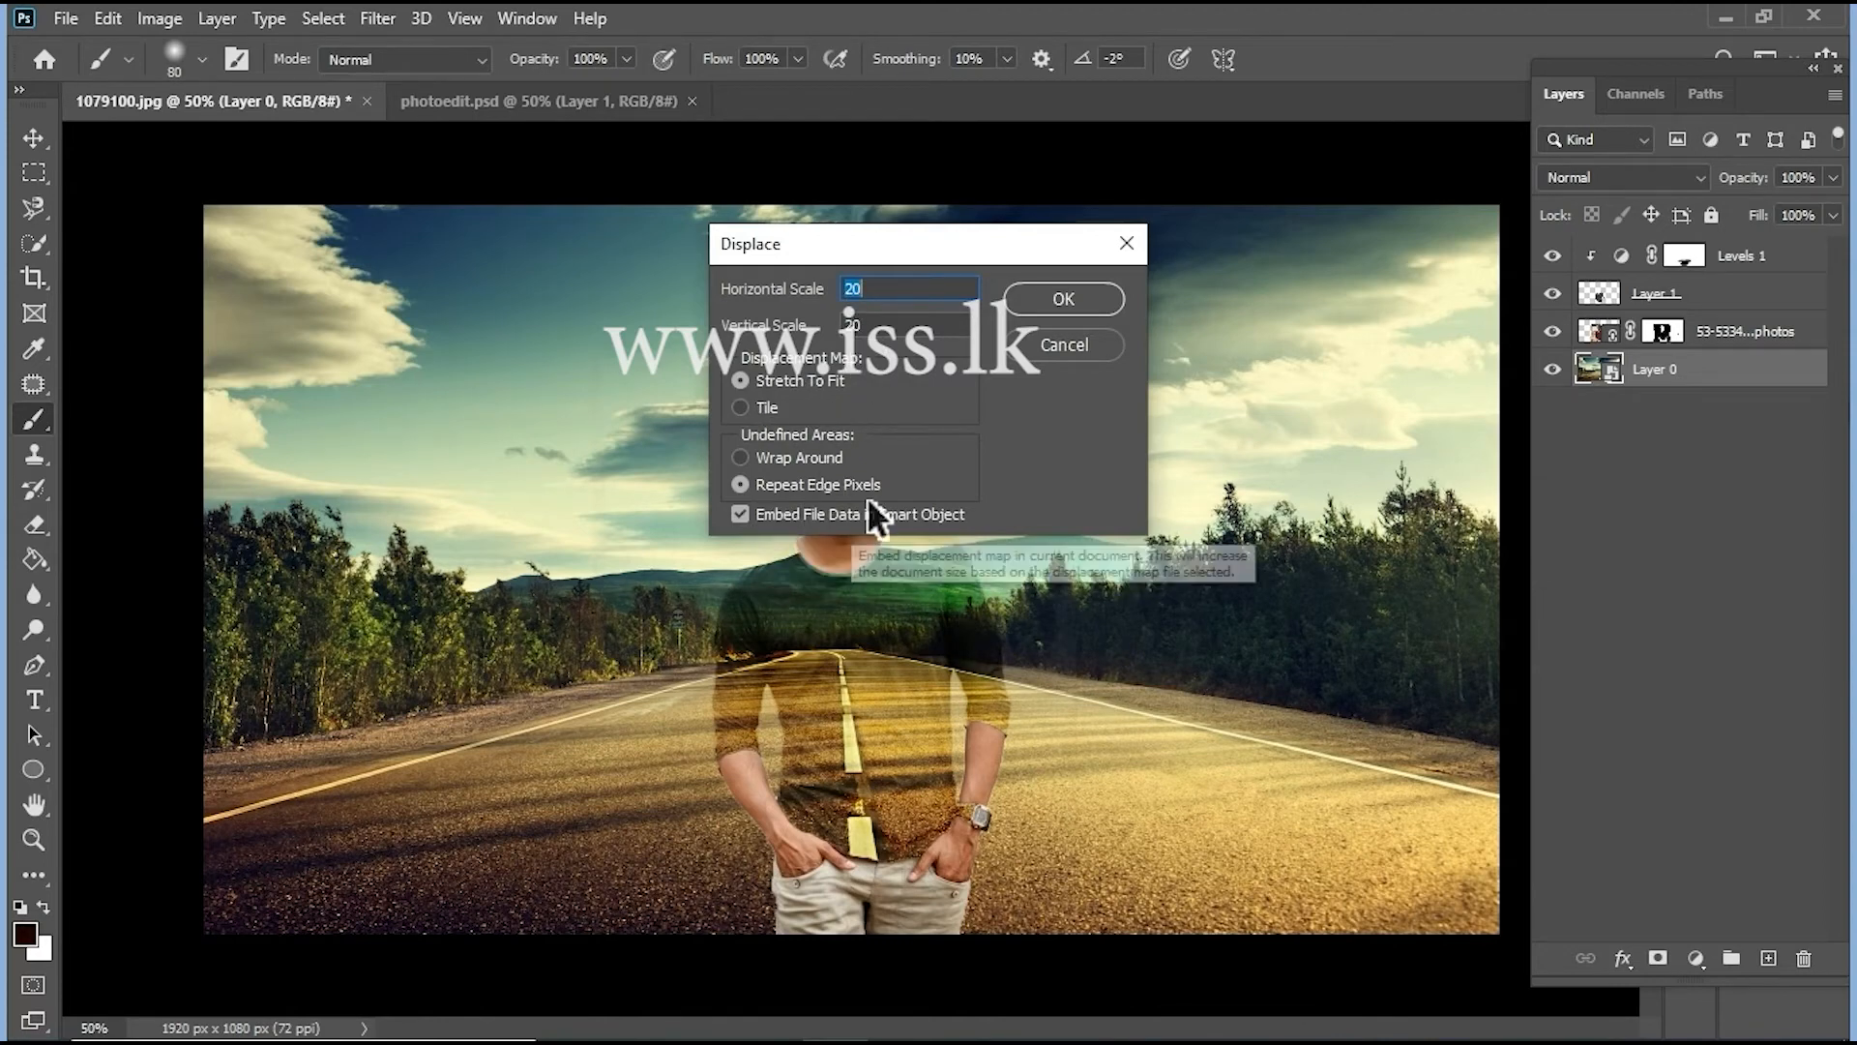
click(1057, 298)
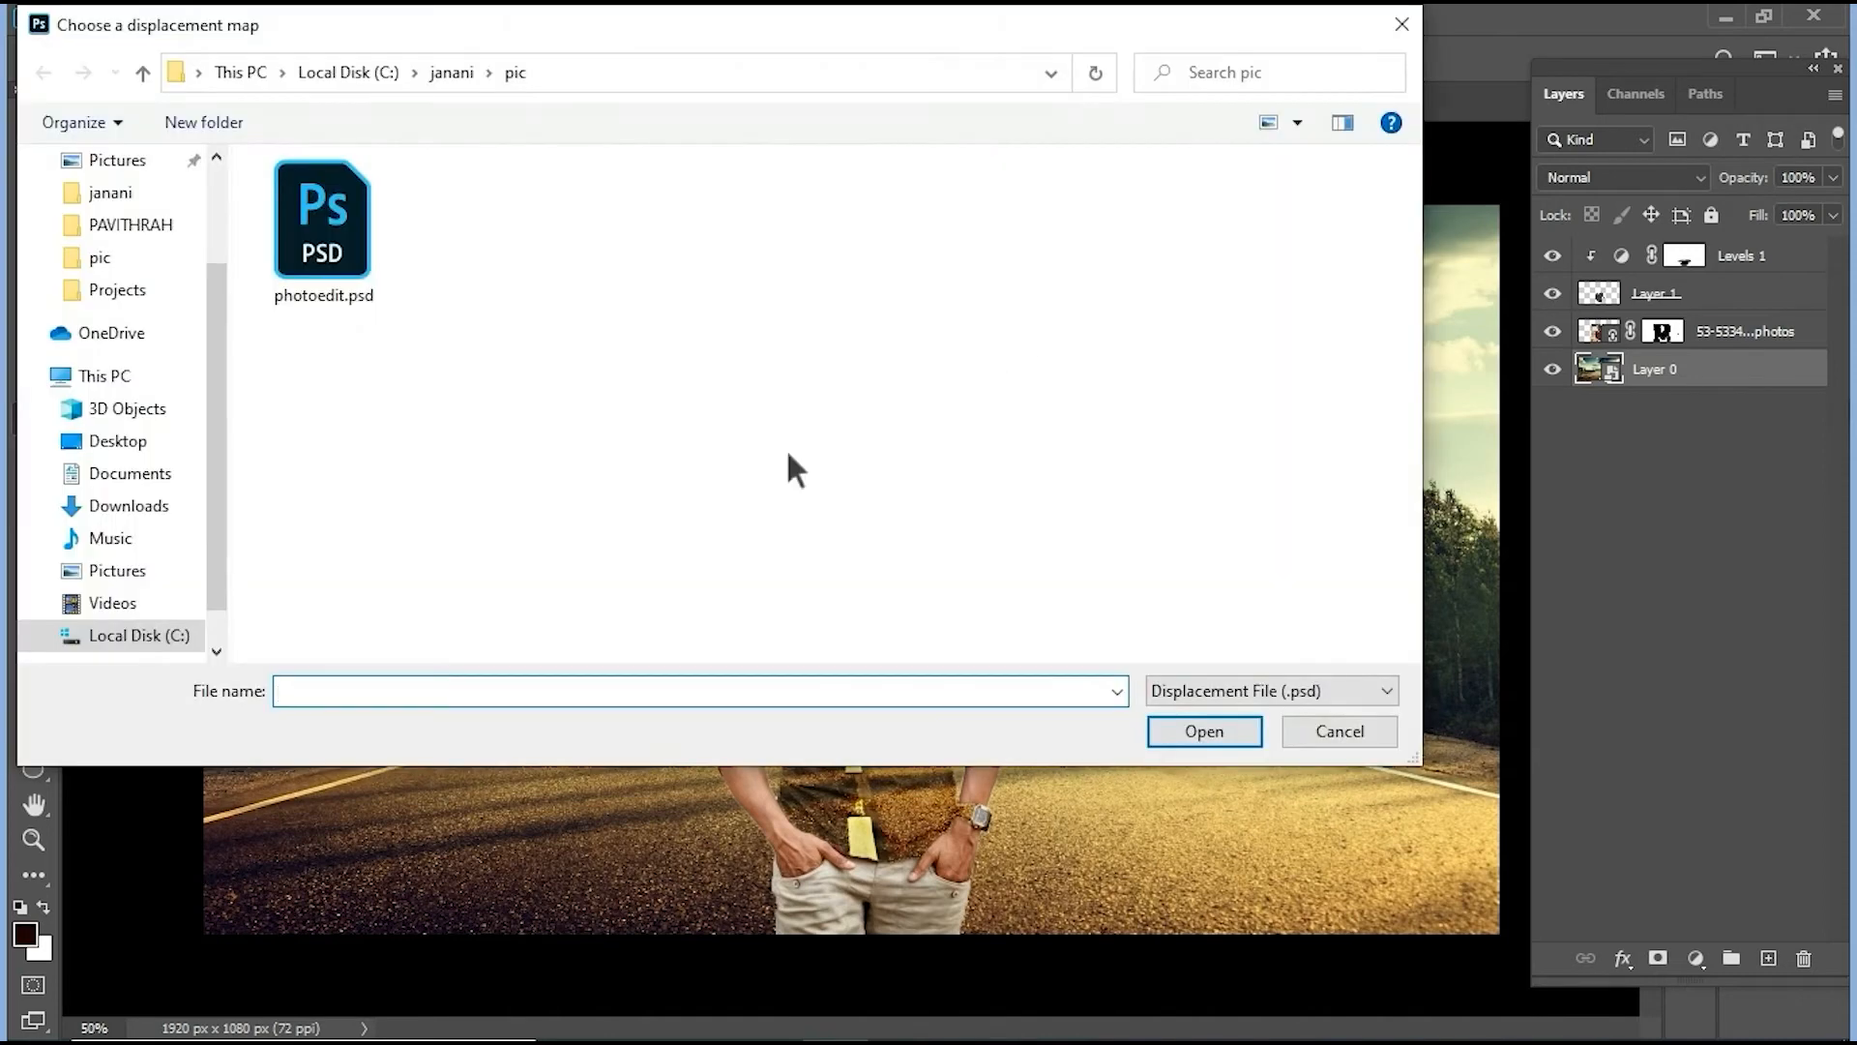
click(315, 263)
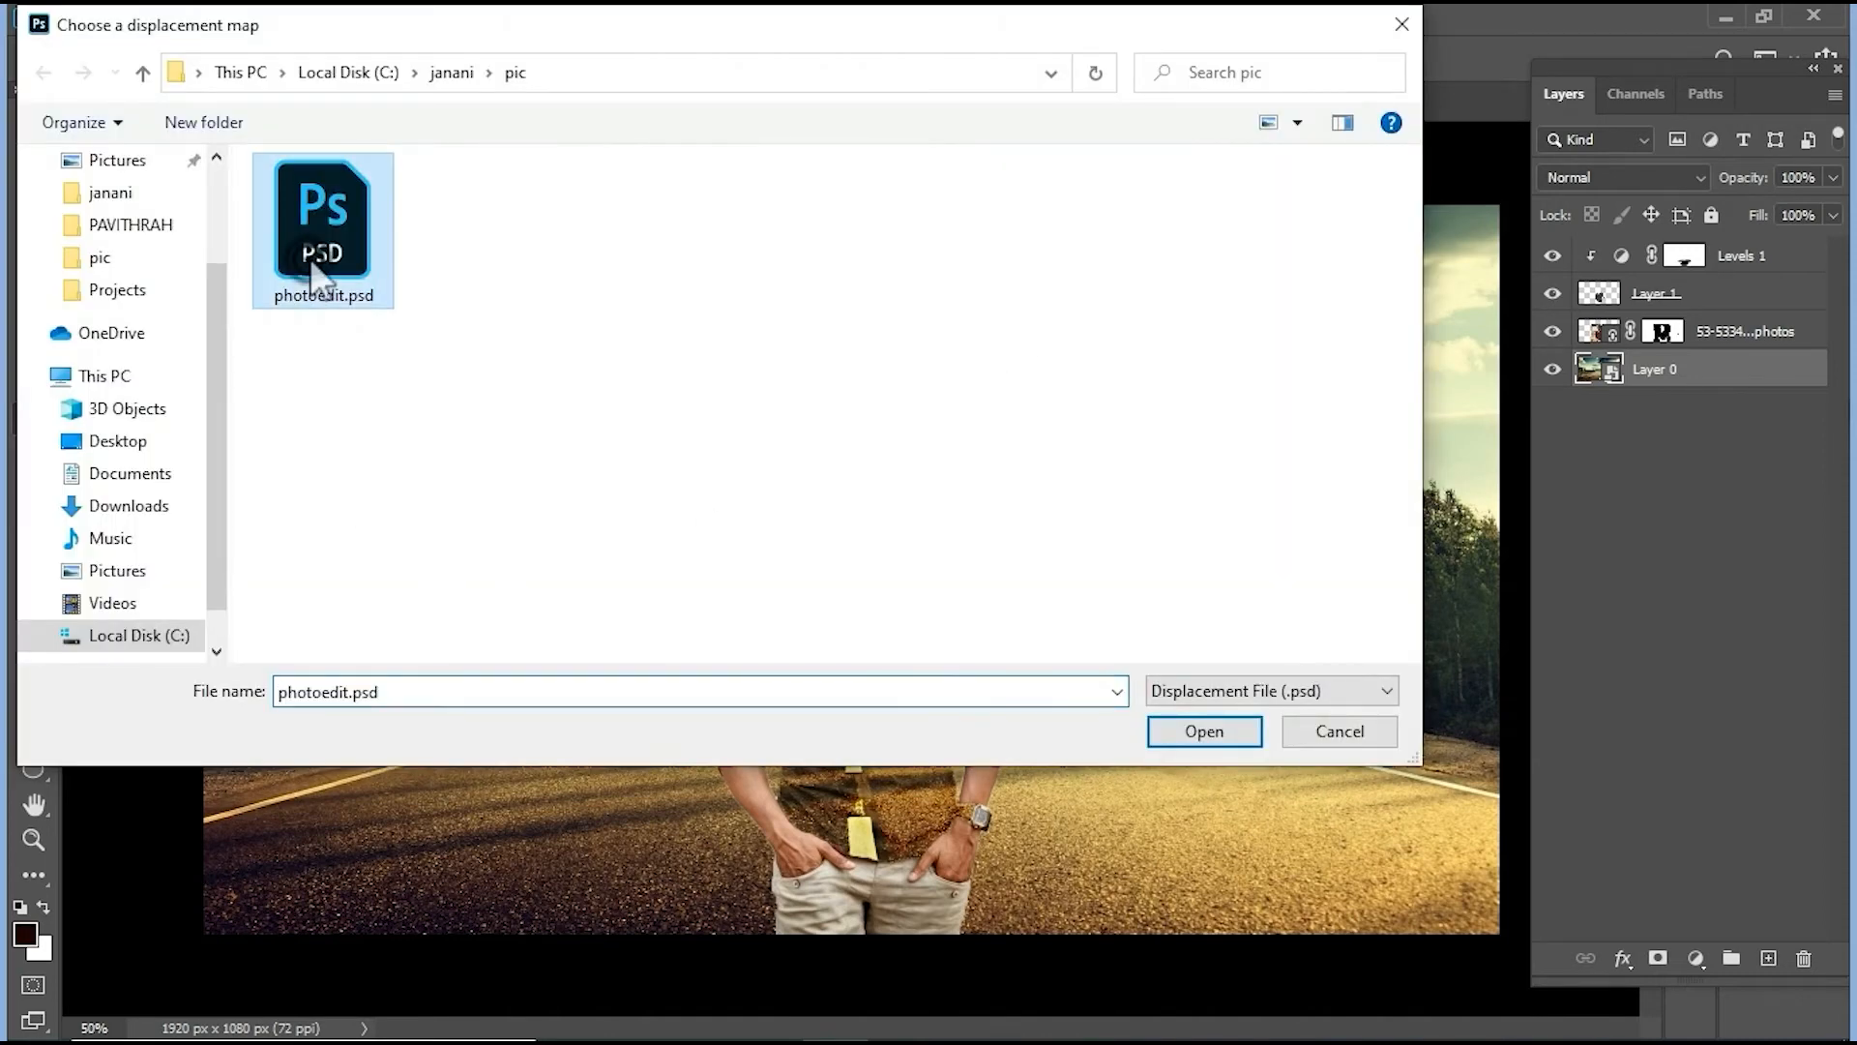
click(1188, 733)
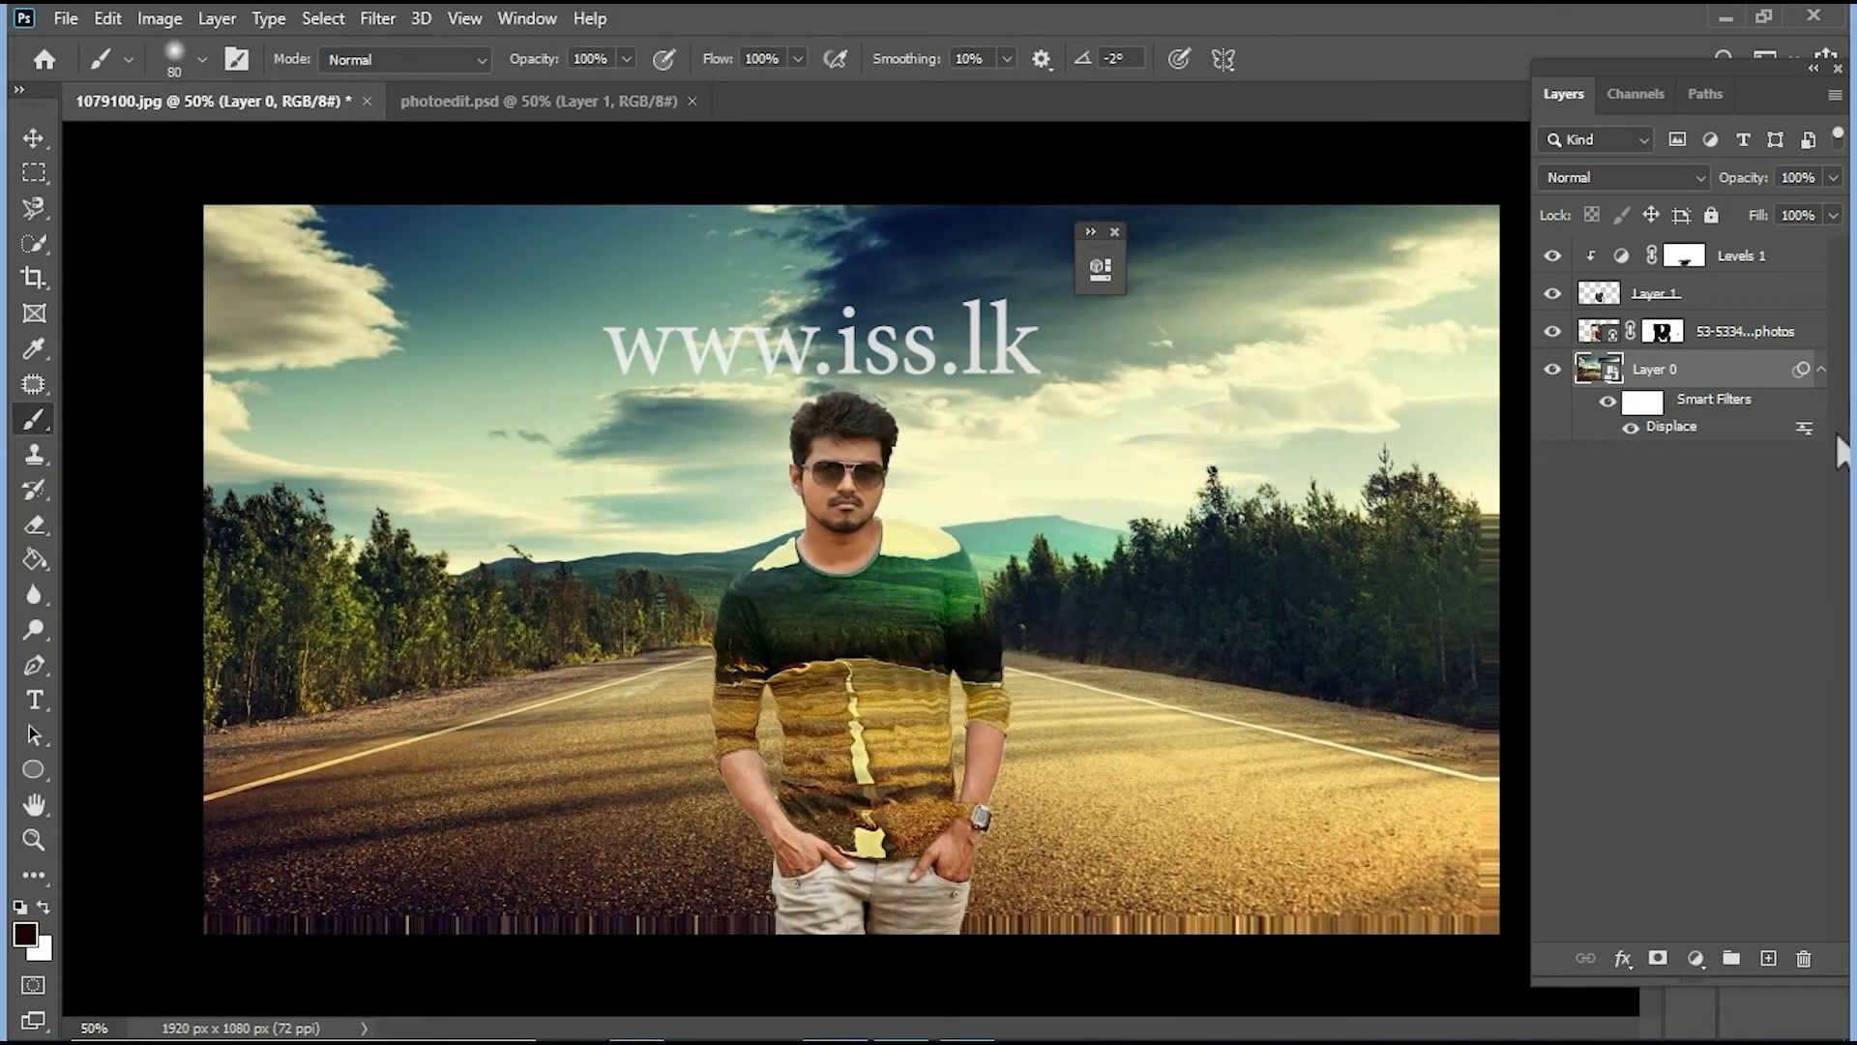
- Toggle the visibility of Layer 0's smart filters to compare the landscape with and without the displacement
click(1608, 403)
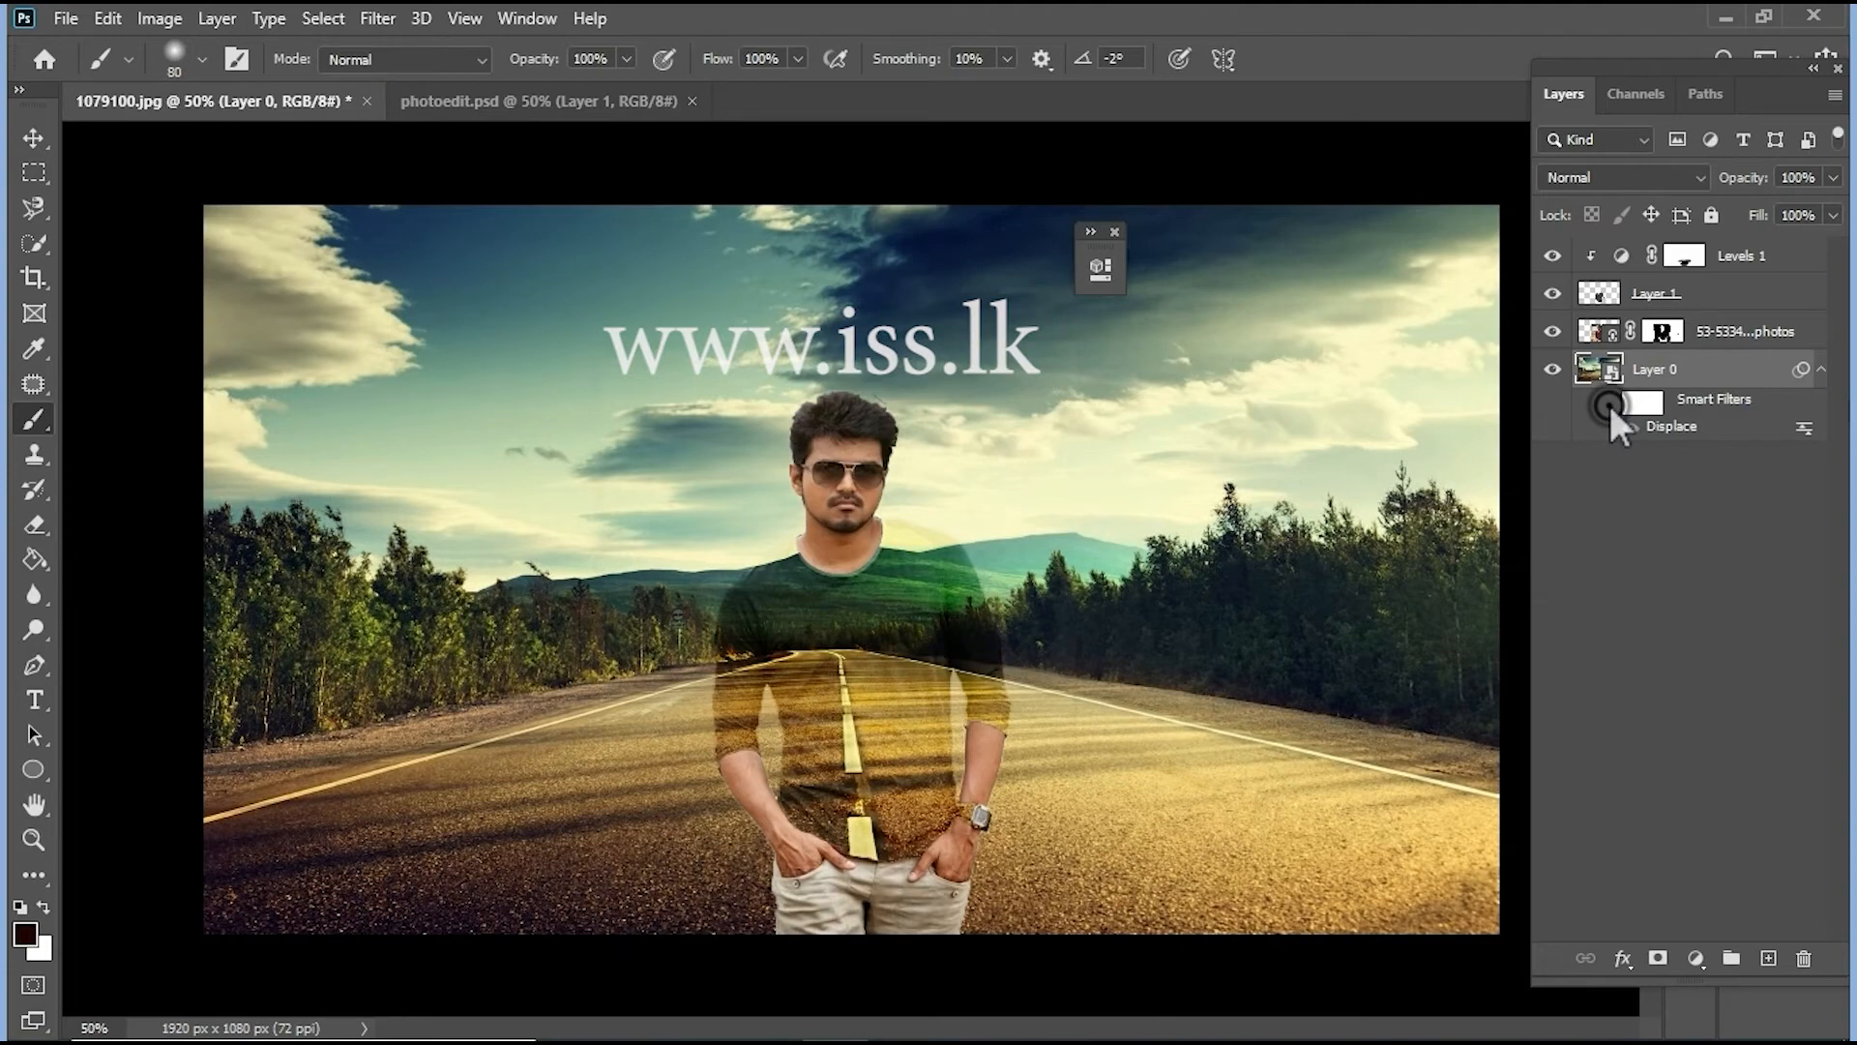
click(1609, 404)
click(1609, 404)
click(1609, 404)
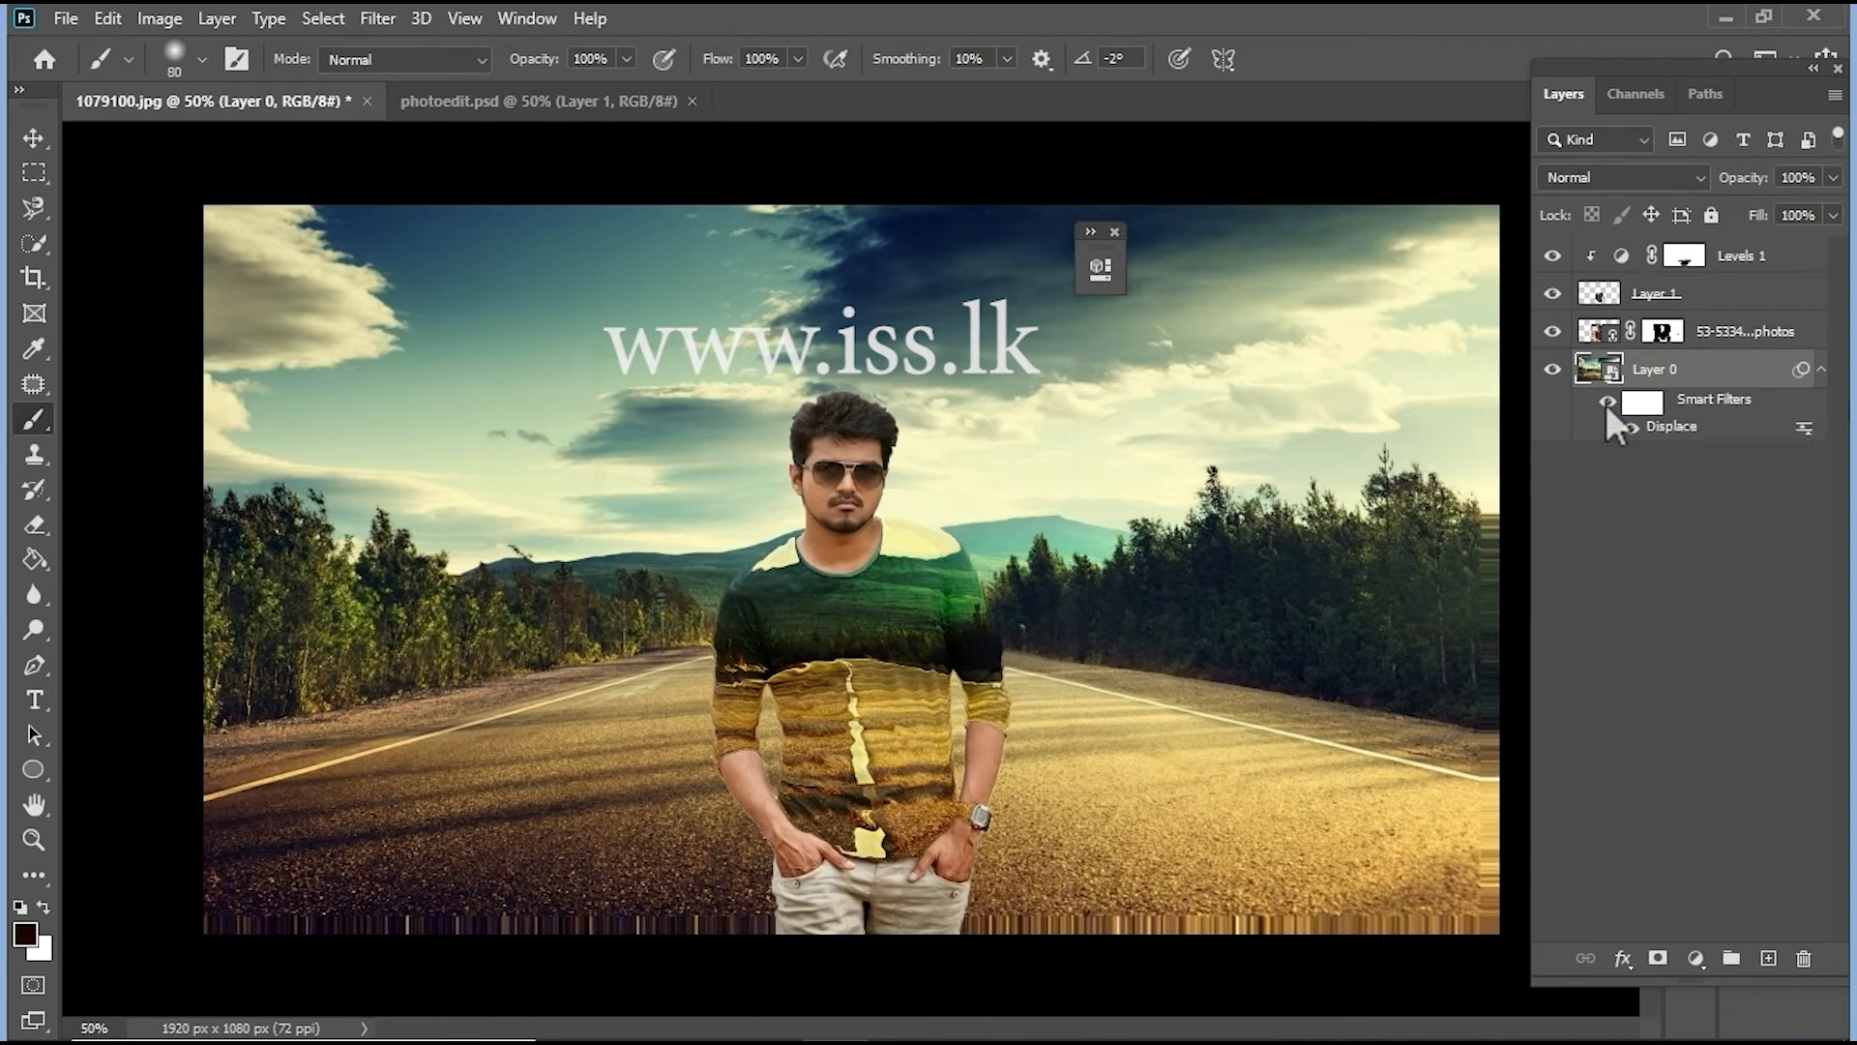
- Invert Layer 0's smart filter mask to black so the Displace effect is hidden across the whole landscape
click(1718, 410)
click(1644, 403)
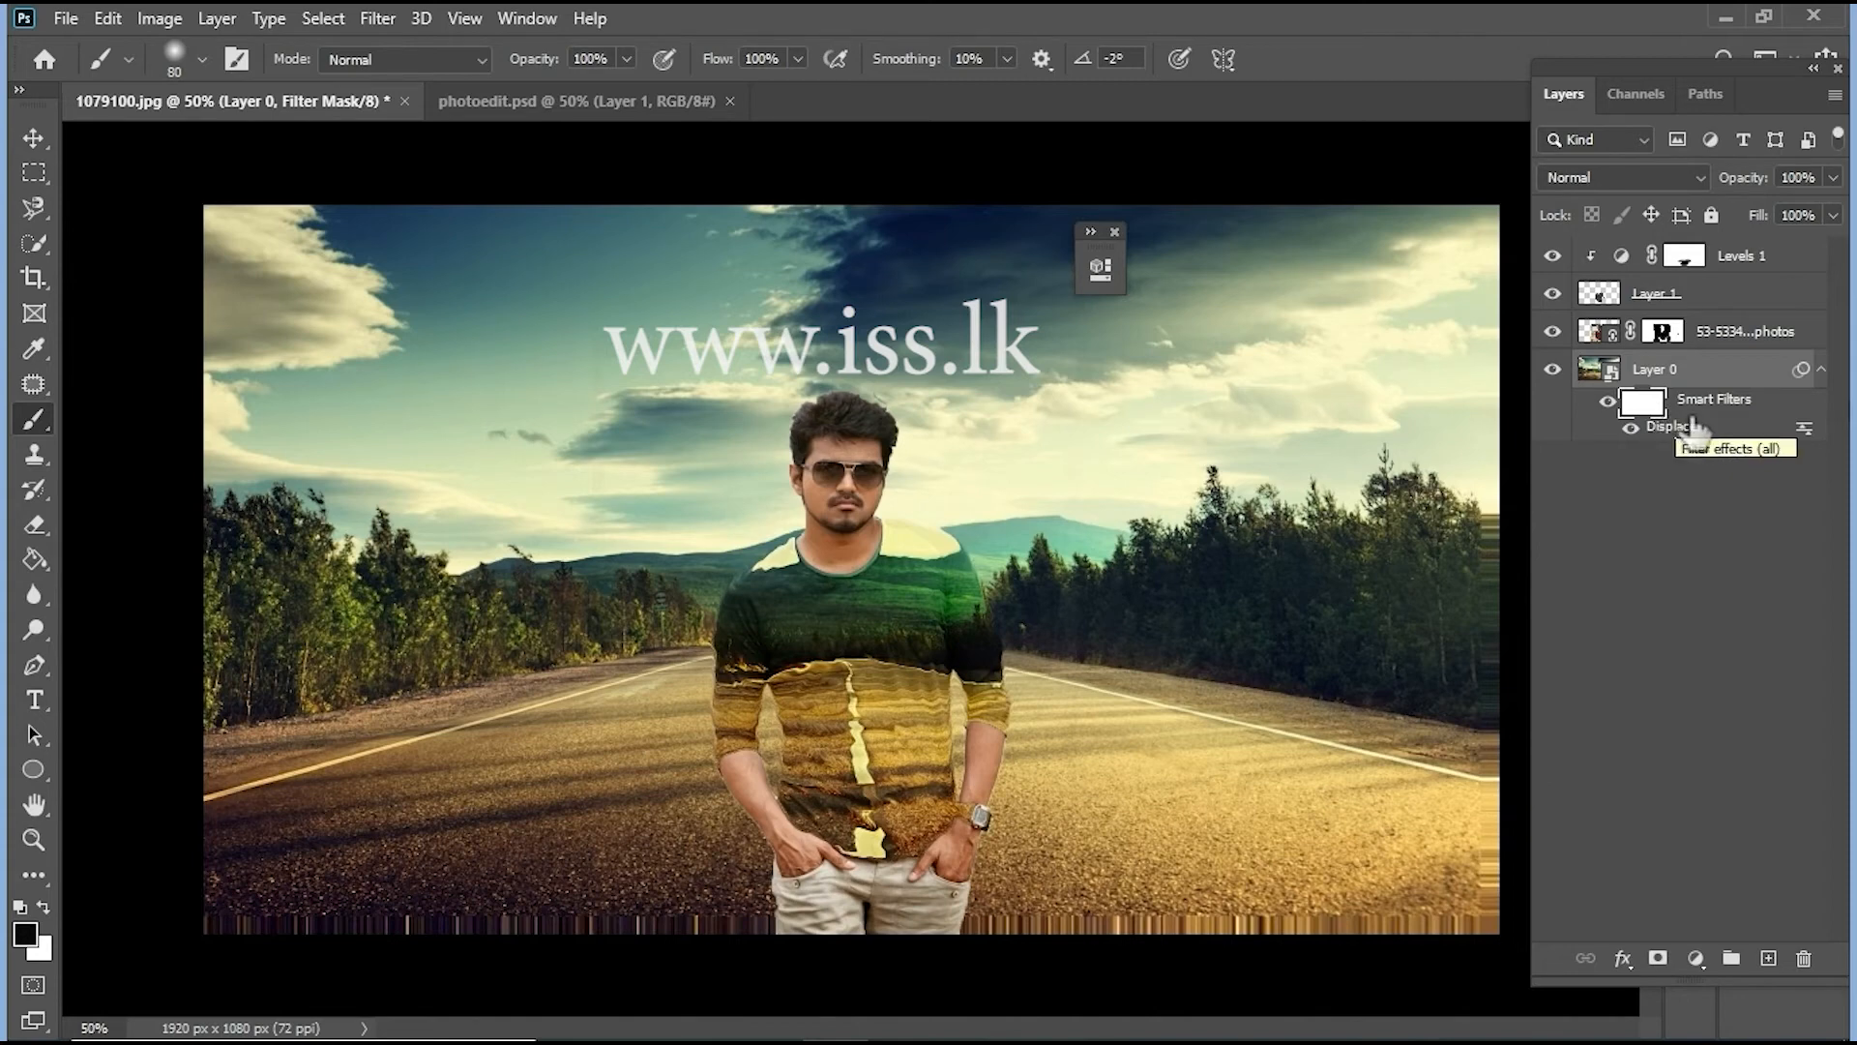
key(ctrl+i)
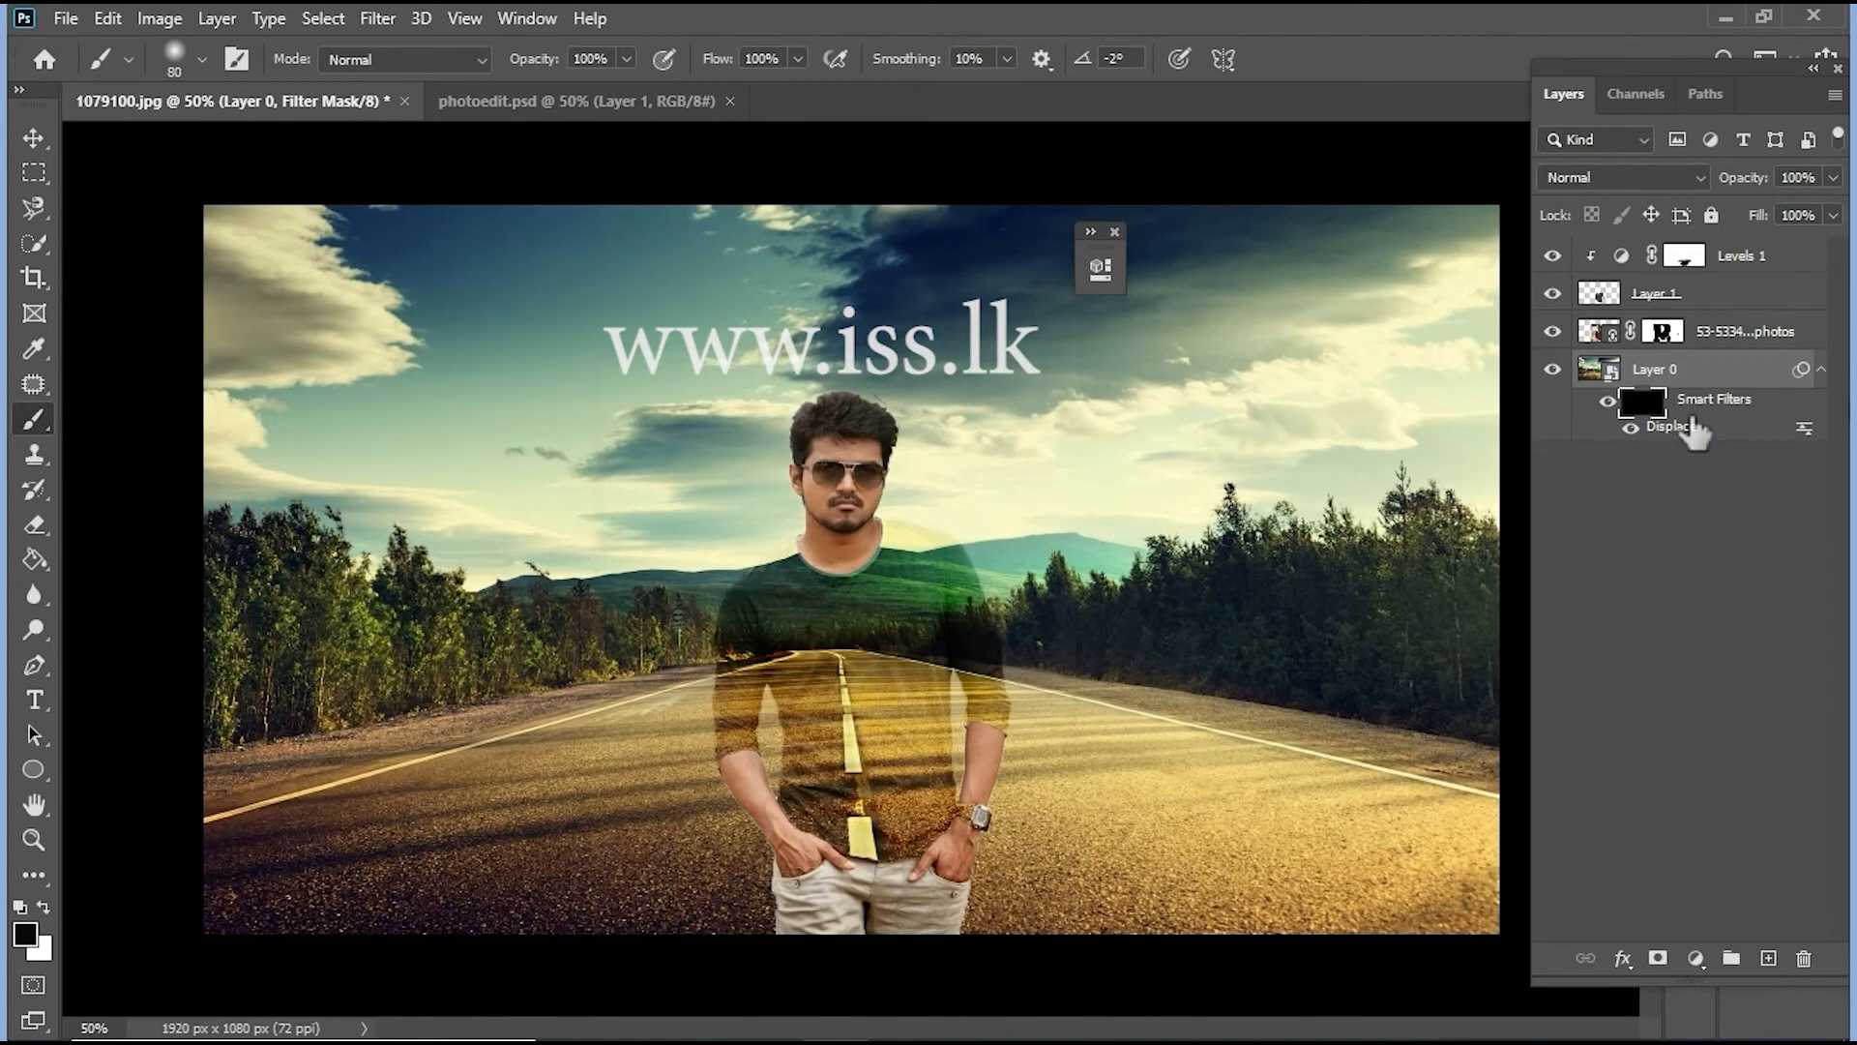
- Load the shirt outline from Layer 1 as a selection over Layer 0's smart filter mask and clear it
click(1646, 302)
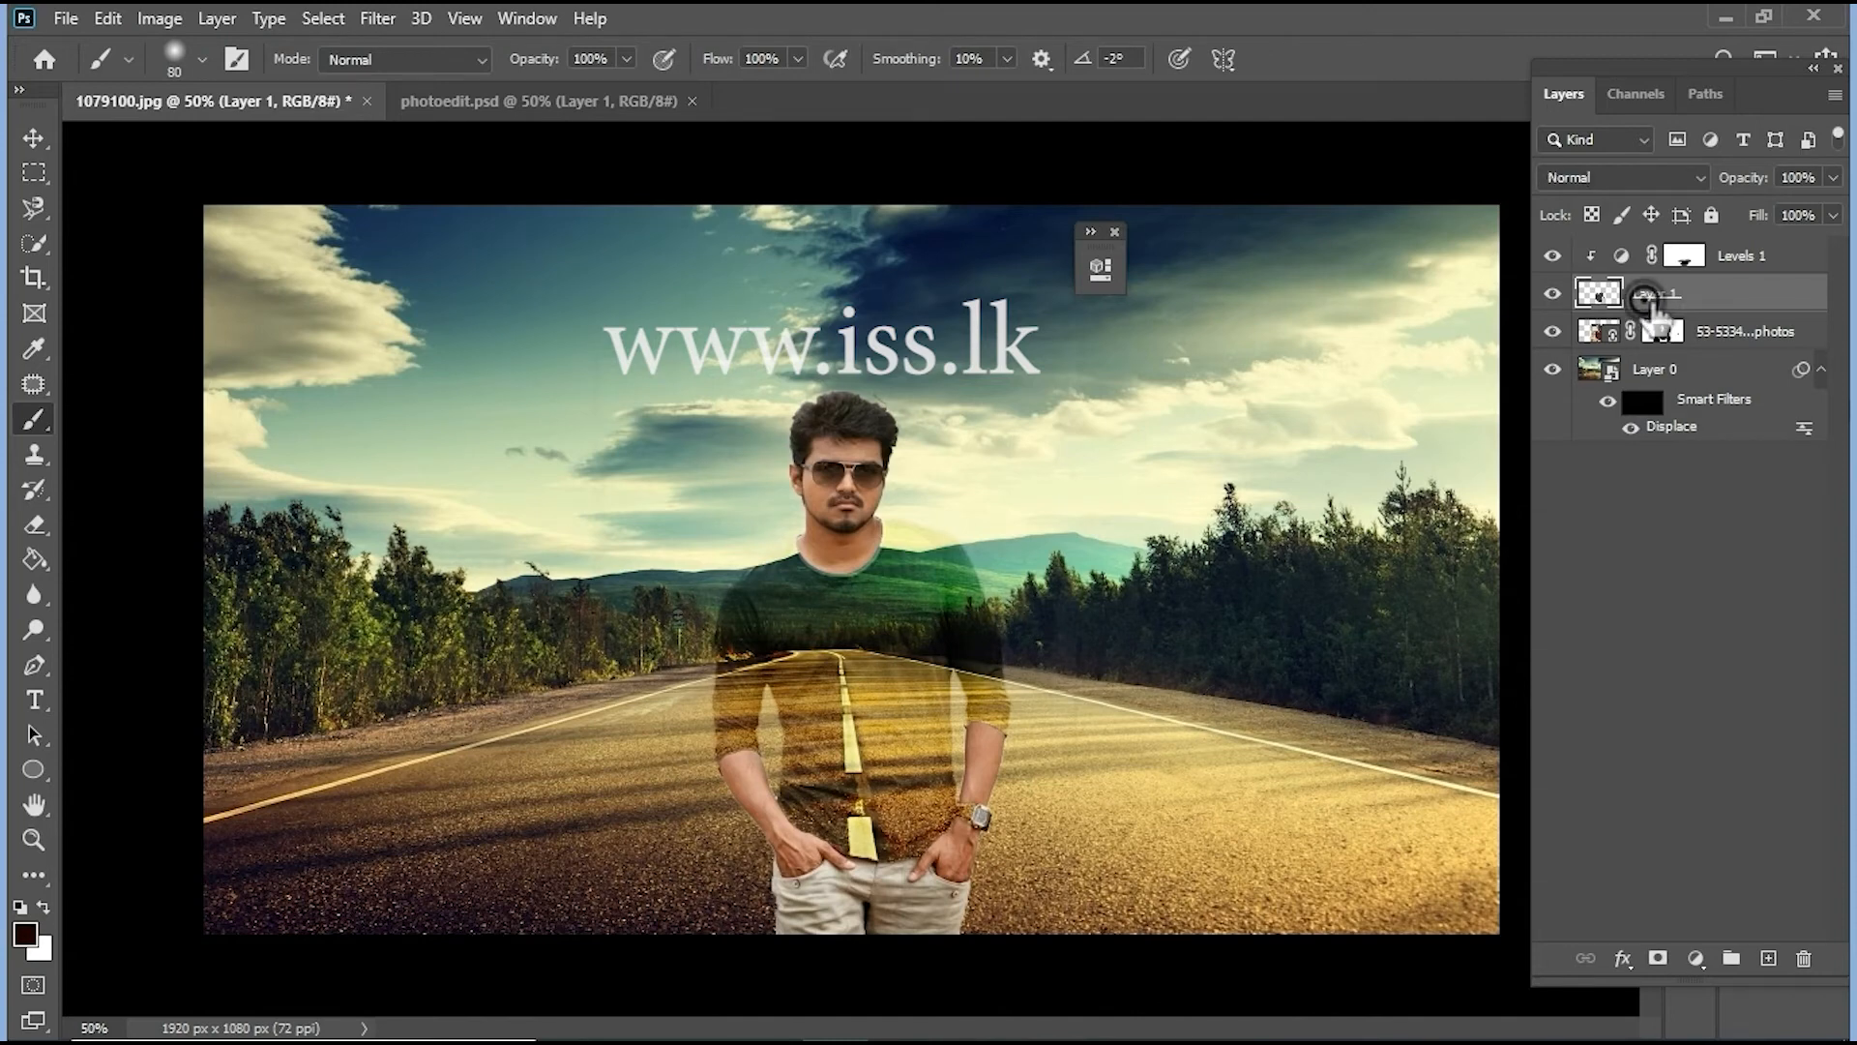
ctrl+click(1644, 304)
ctrl+click(1618, 307)
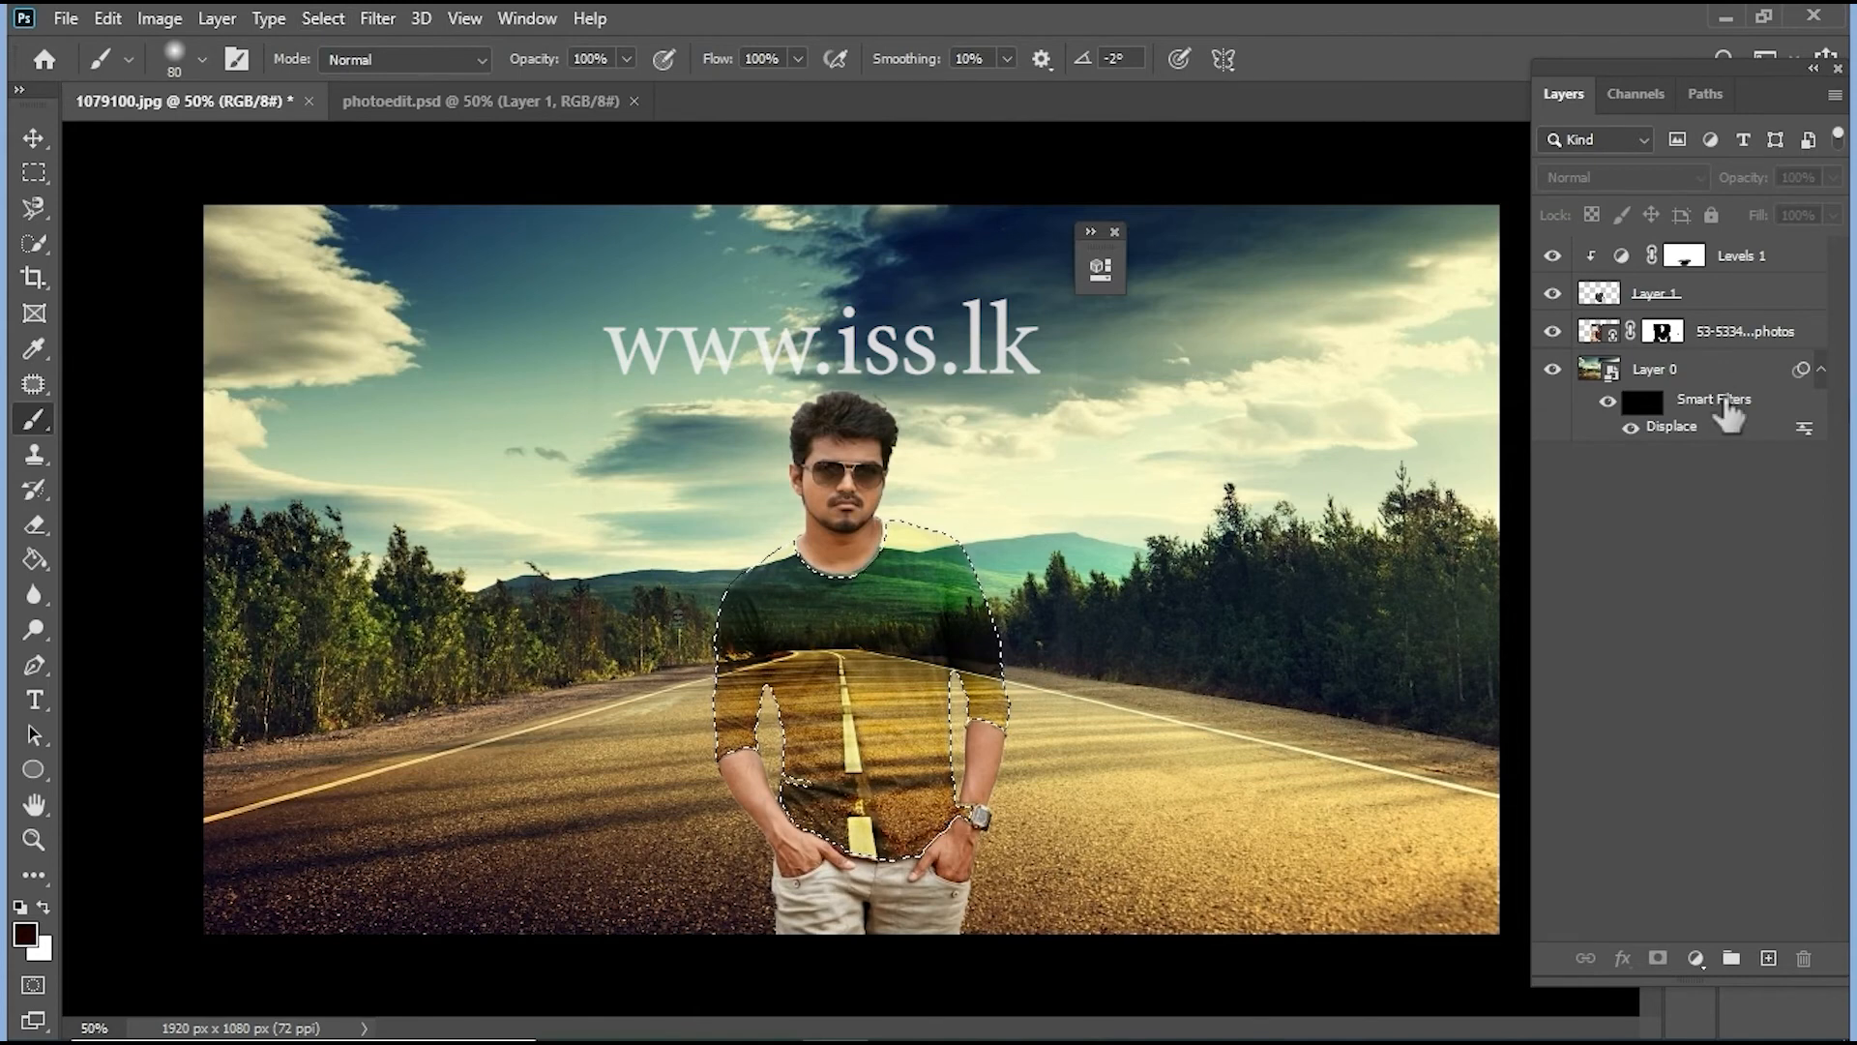
click(1644, 401)
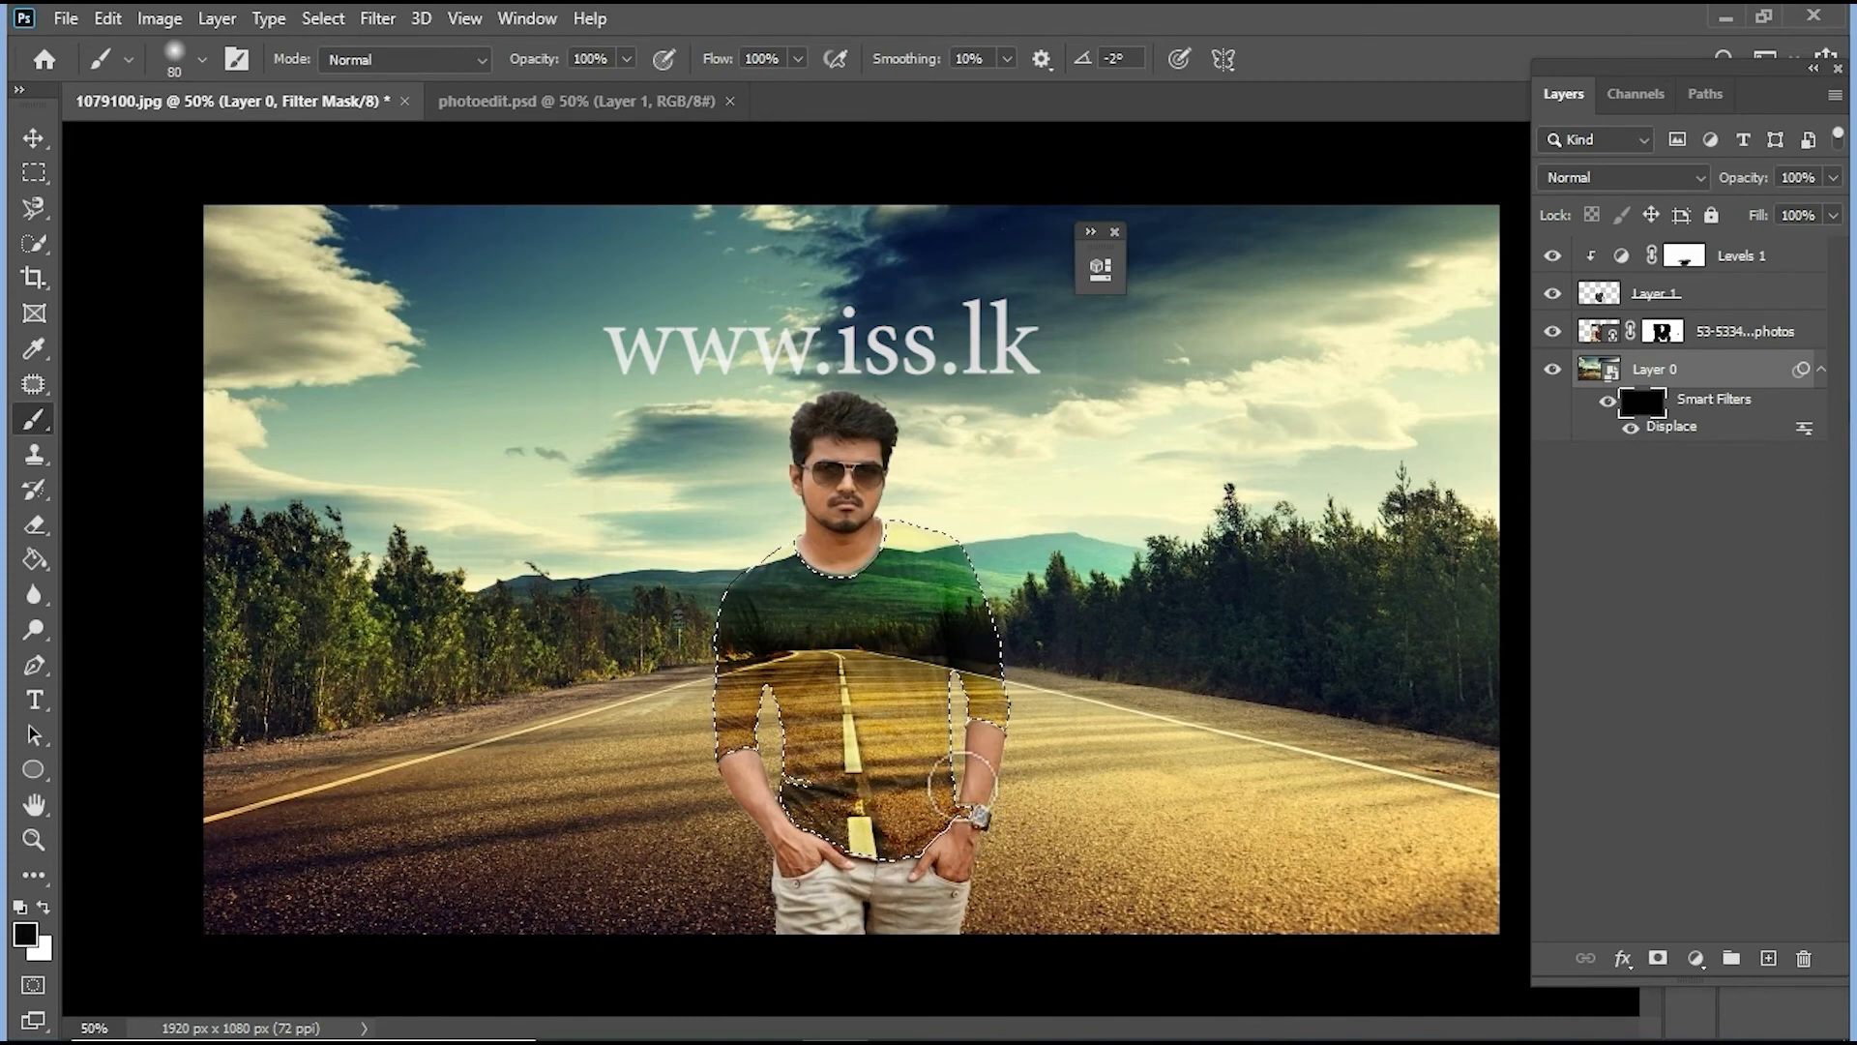
click(322, 19)
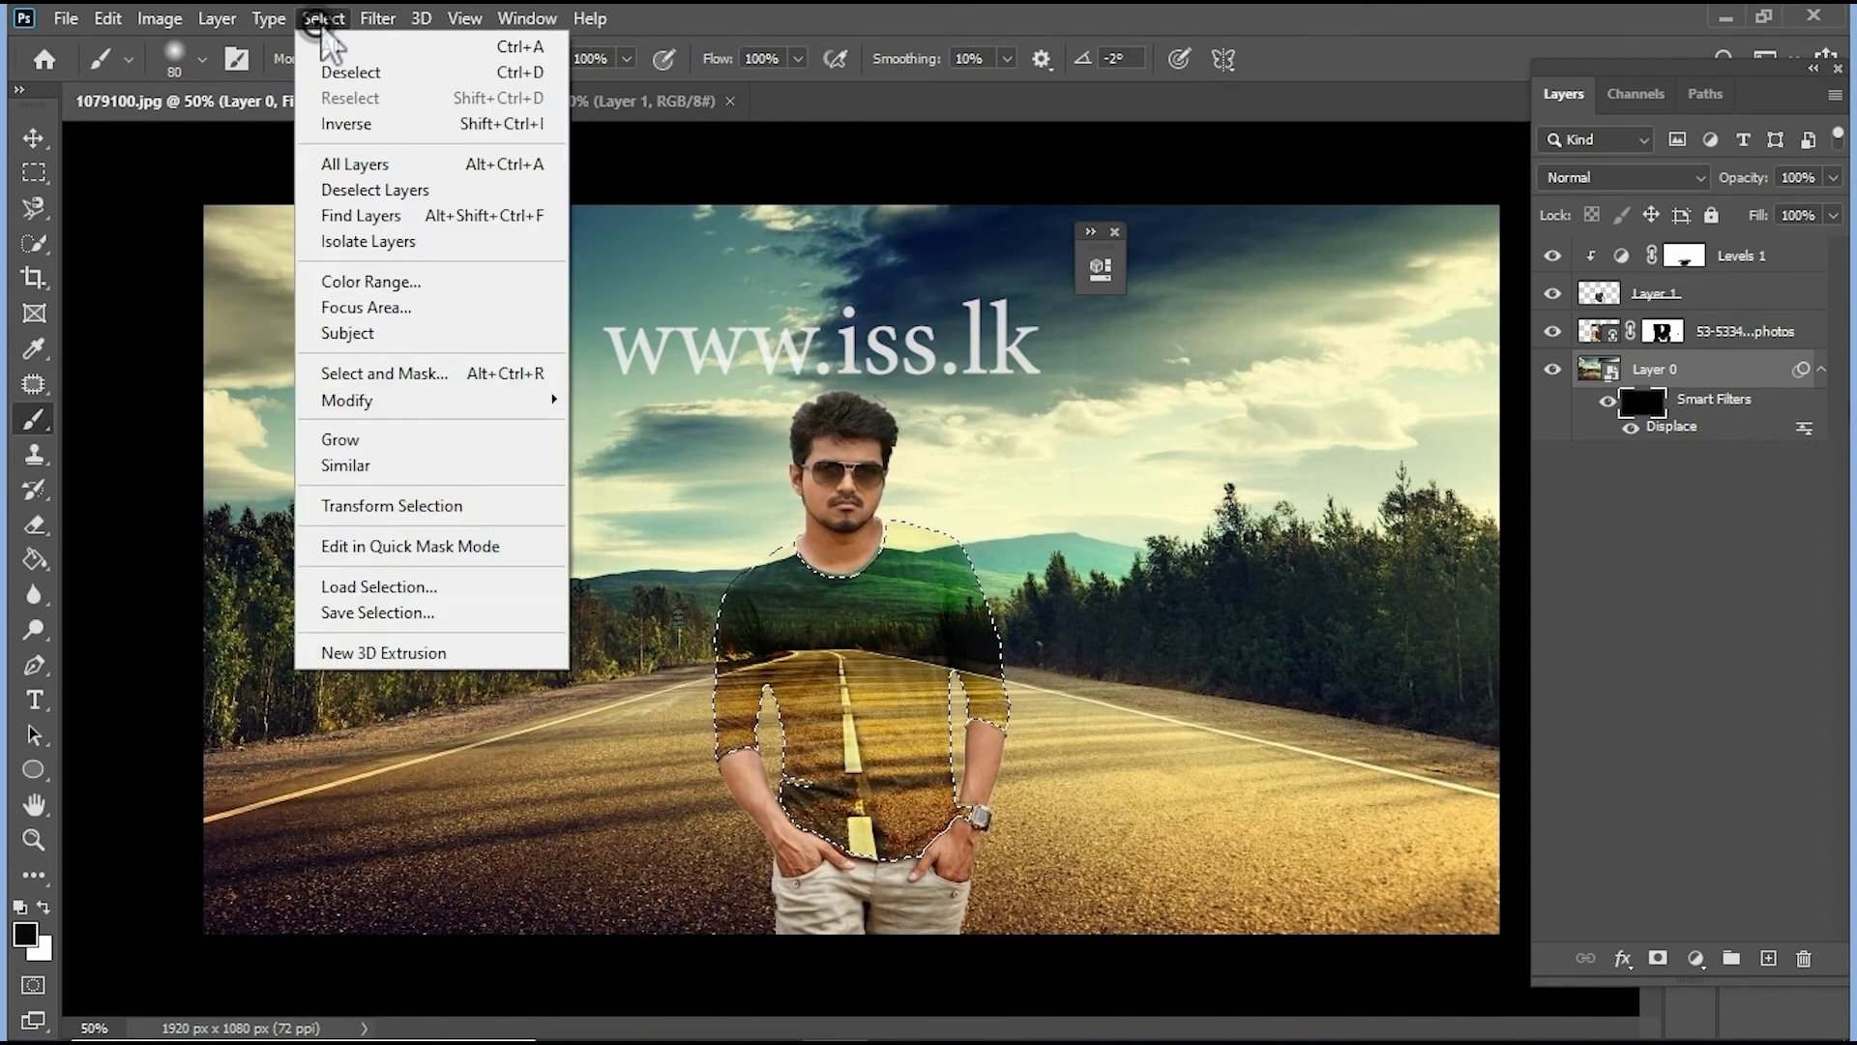
click(350, 72)
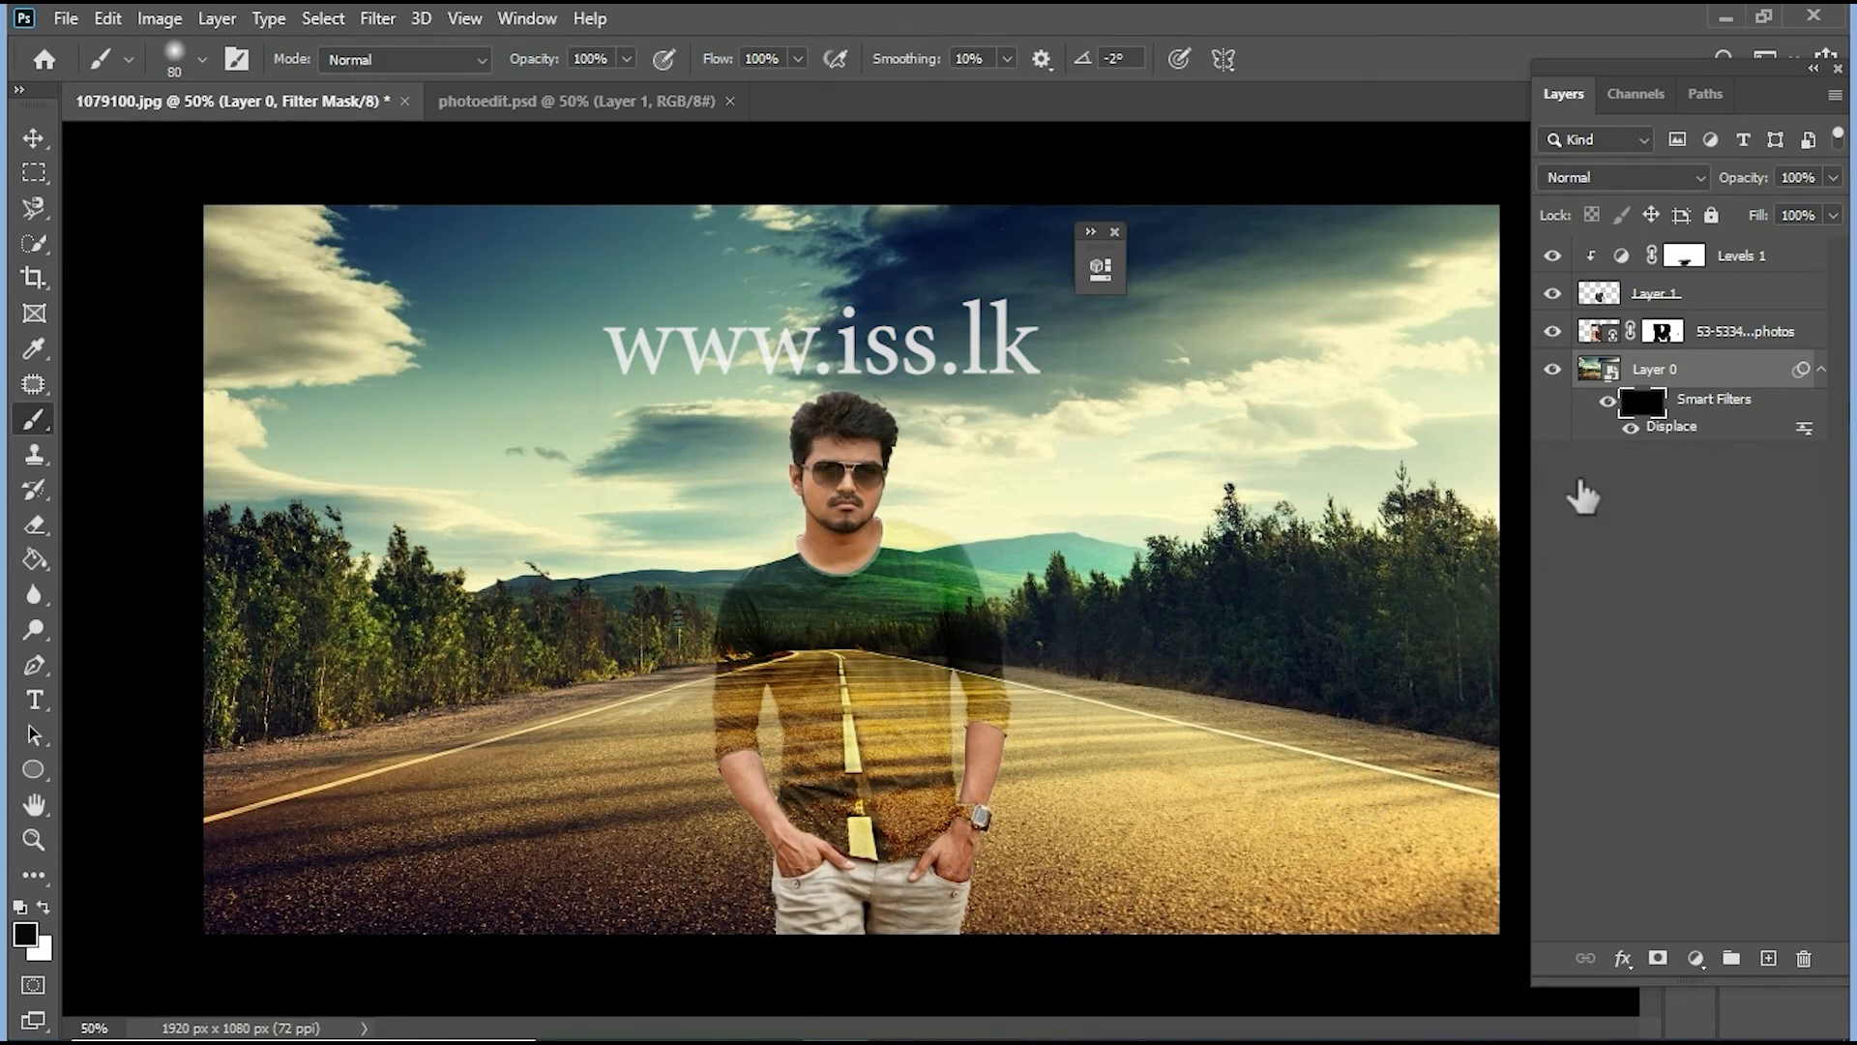
- Reapply Layer 0's Displace smart filter with horizontal and vertical scale 20, using photoedit.psd as the displacement map
double_click(1697, 431)
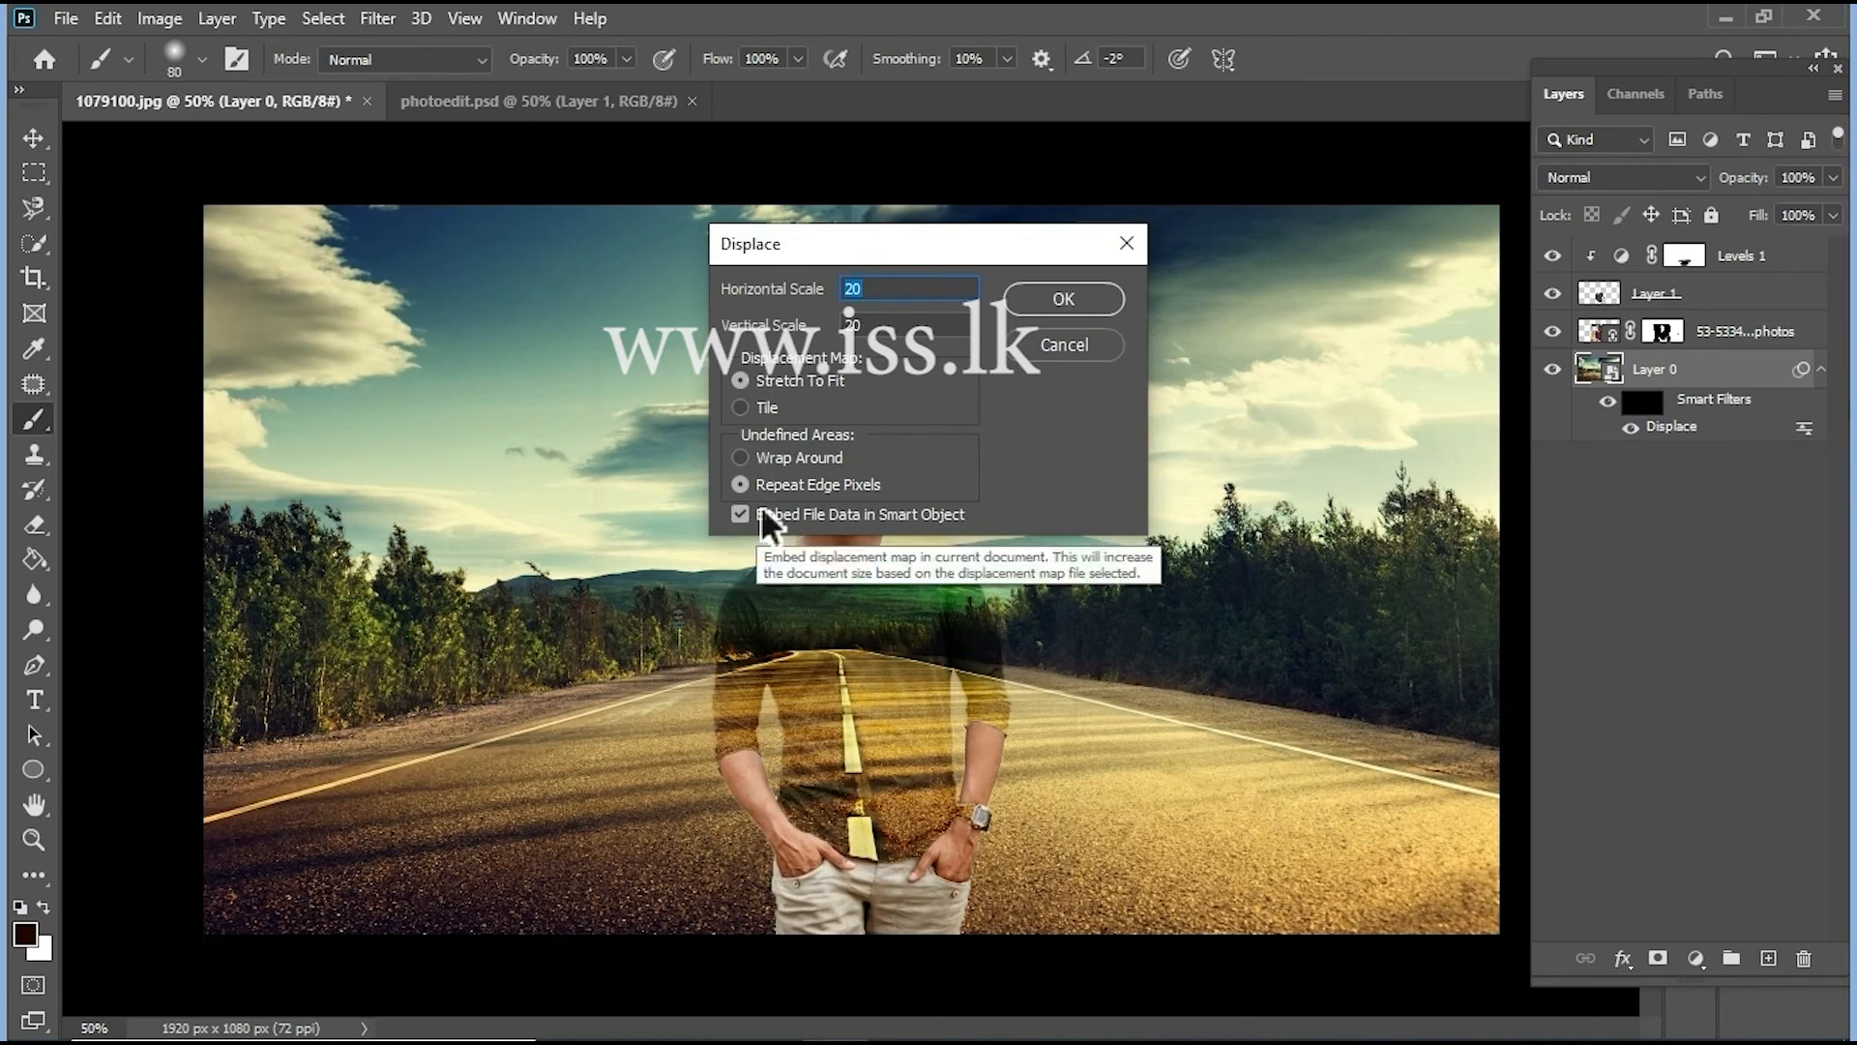
click(1068, 298)
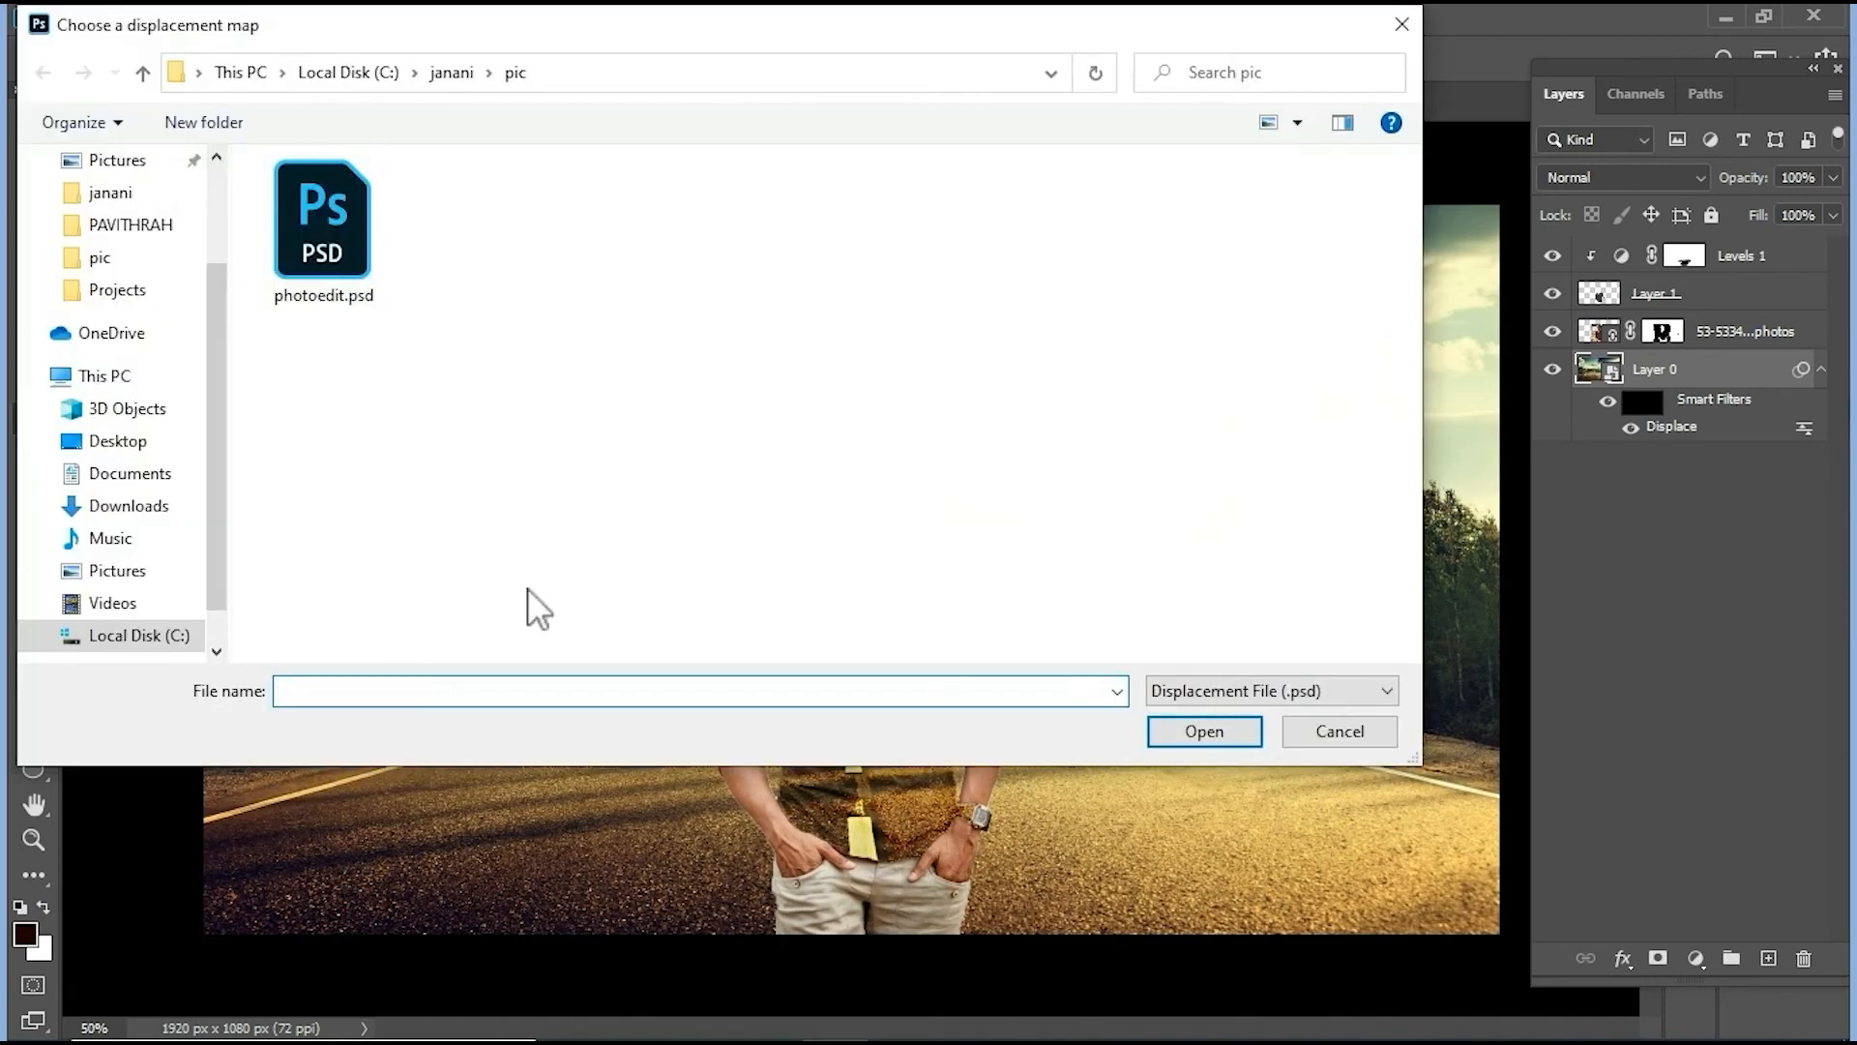
click(330, 257)
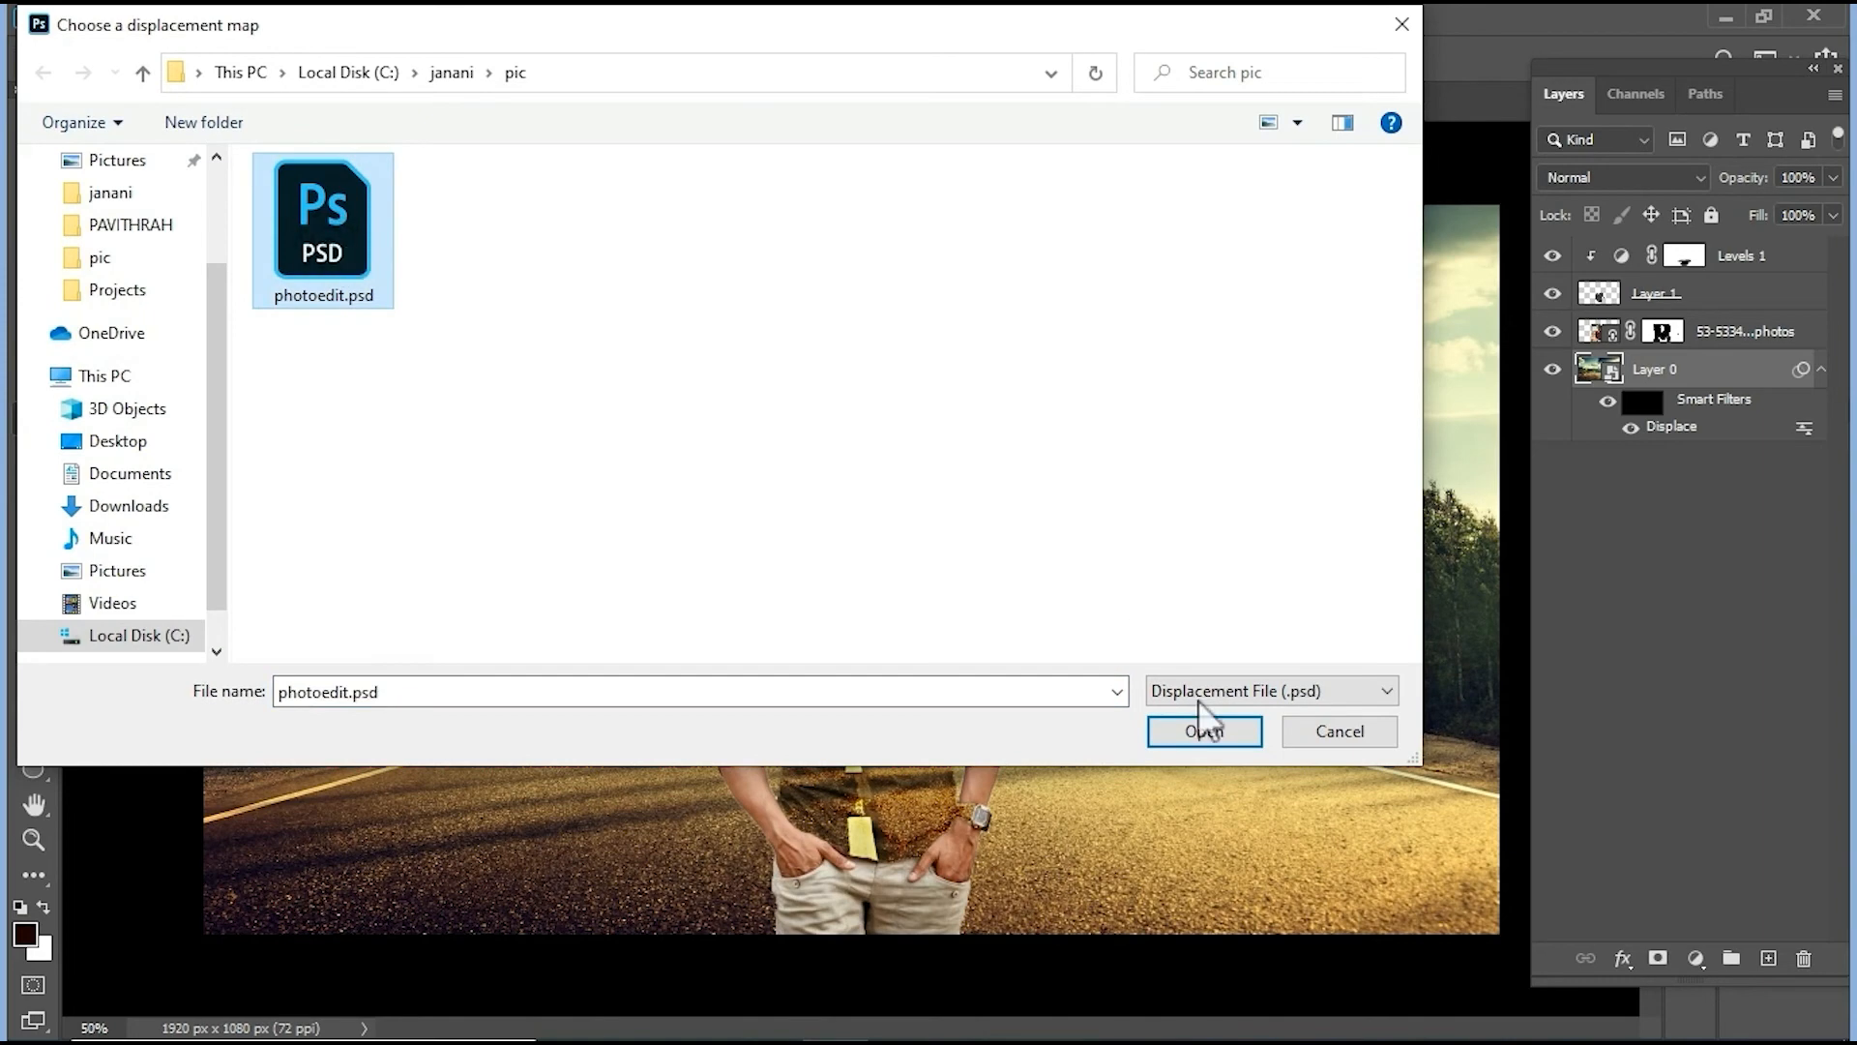
click(1207, 741)
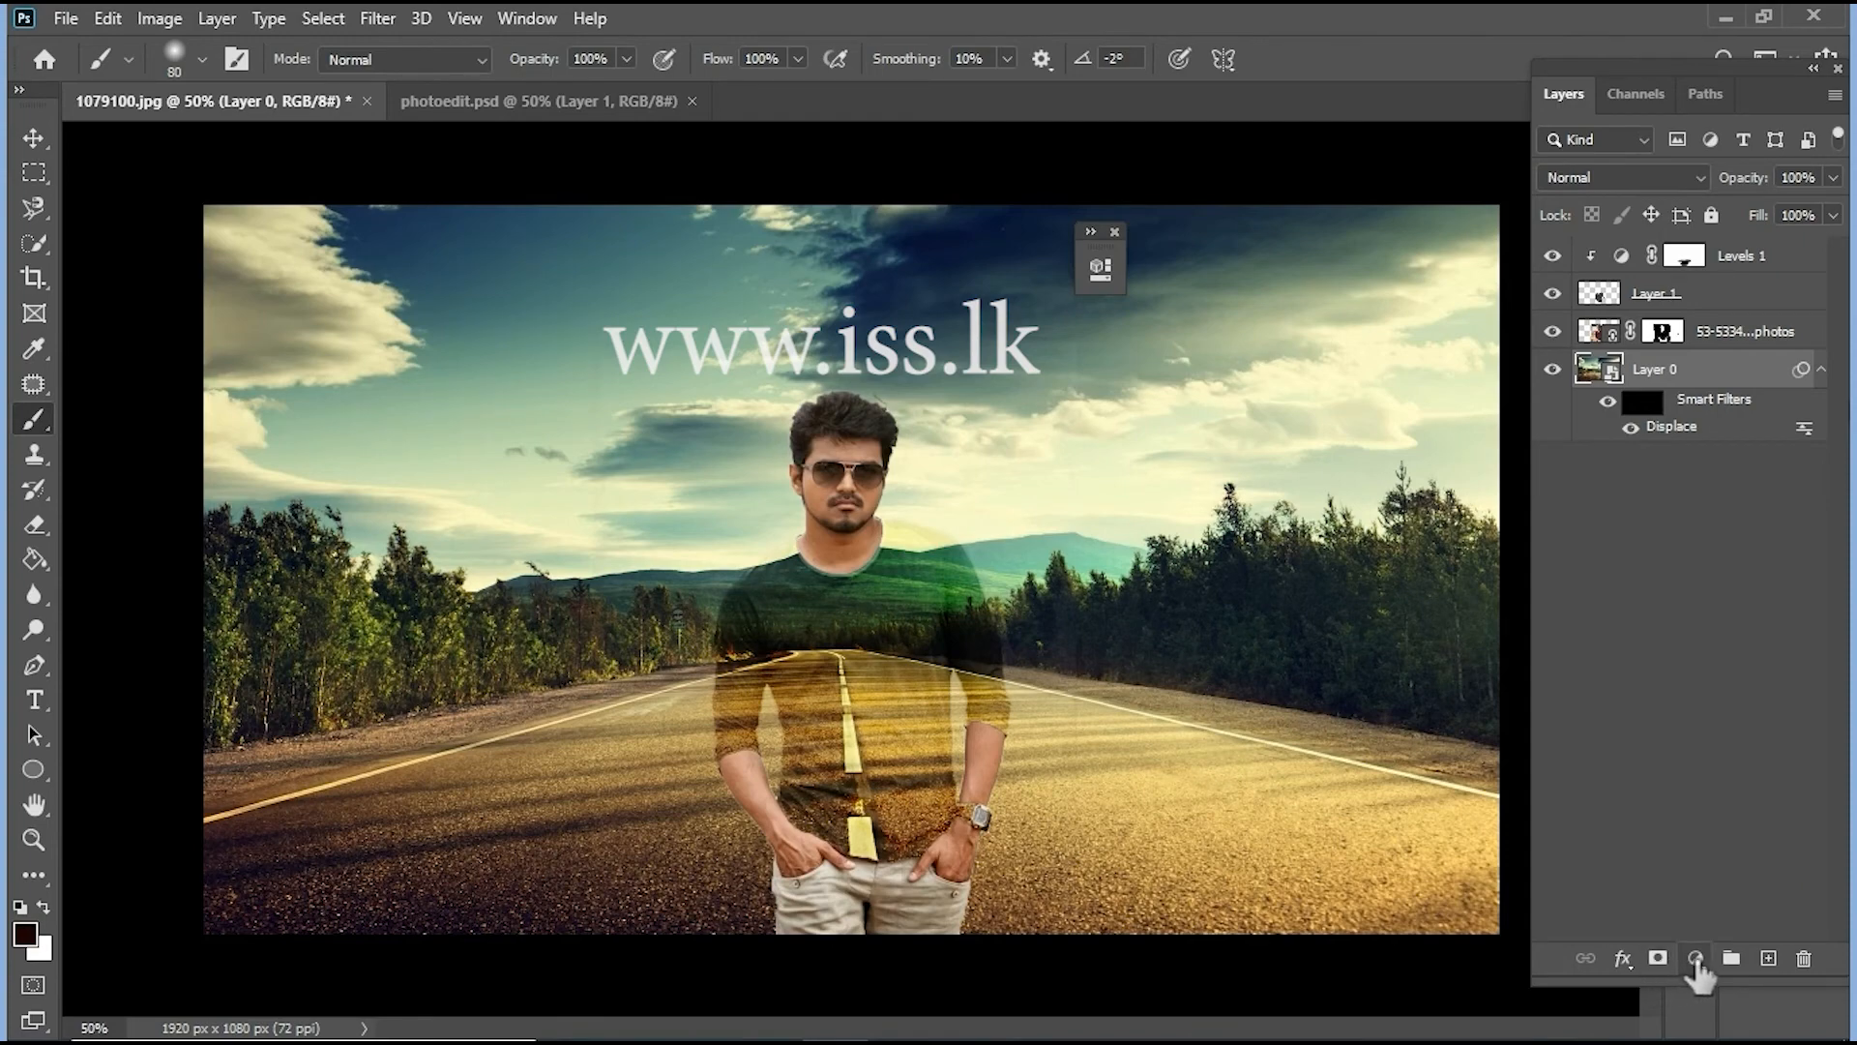
- Add a Hue/Saturation adjustment above Layer 0 with Reds hue +8 and saturation -26, and paint its mask black around the man's arms and shirt
click(1697, 960)
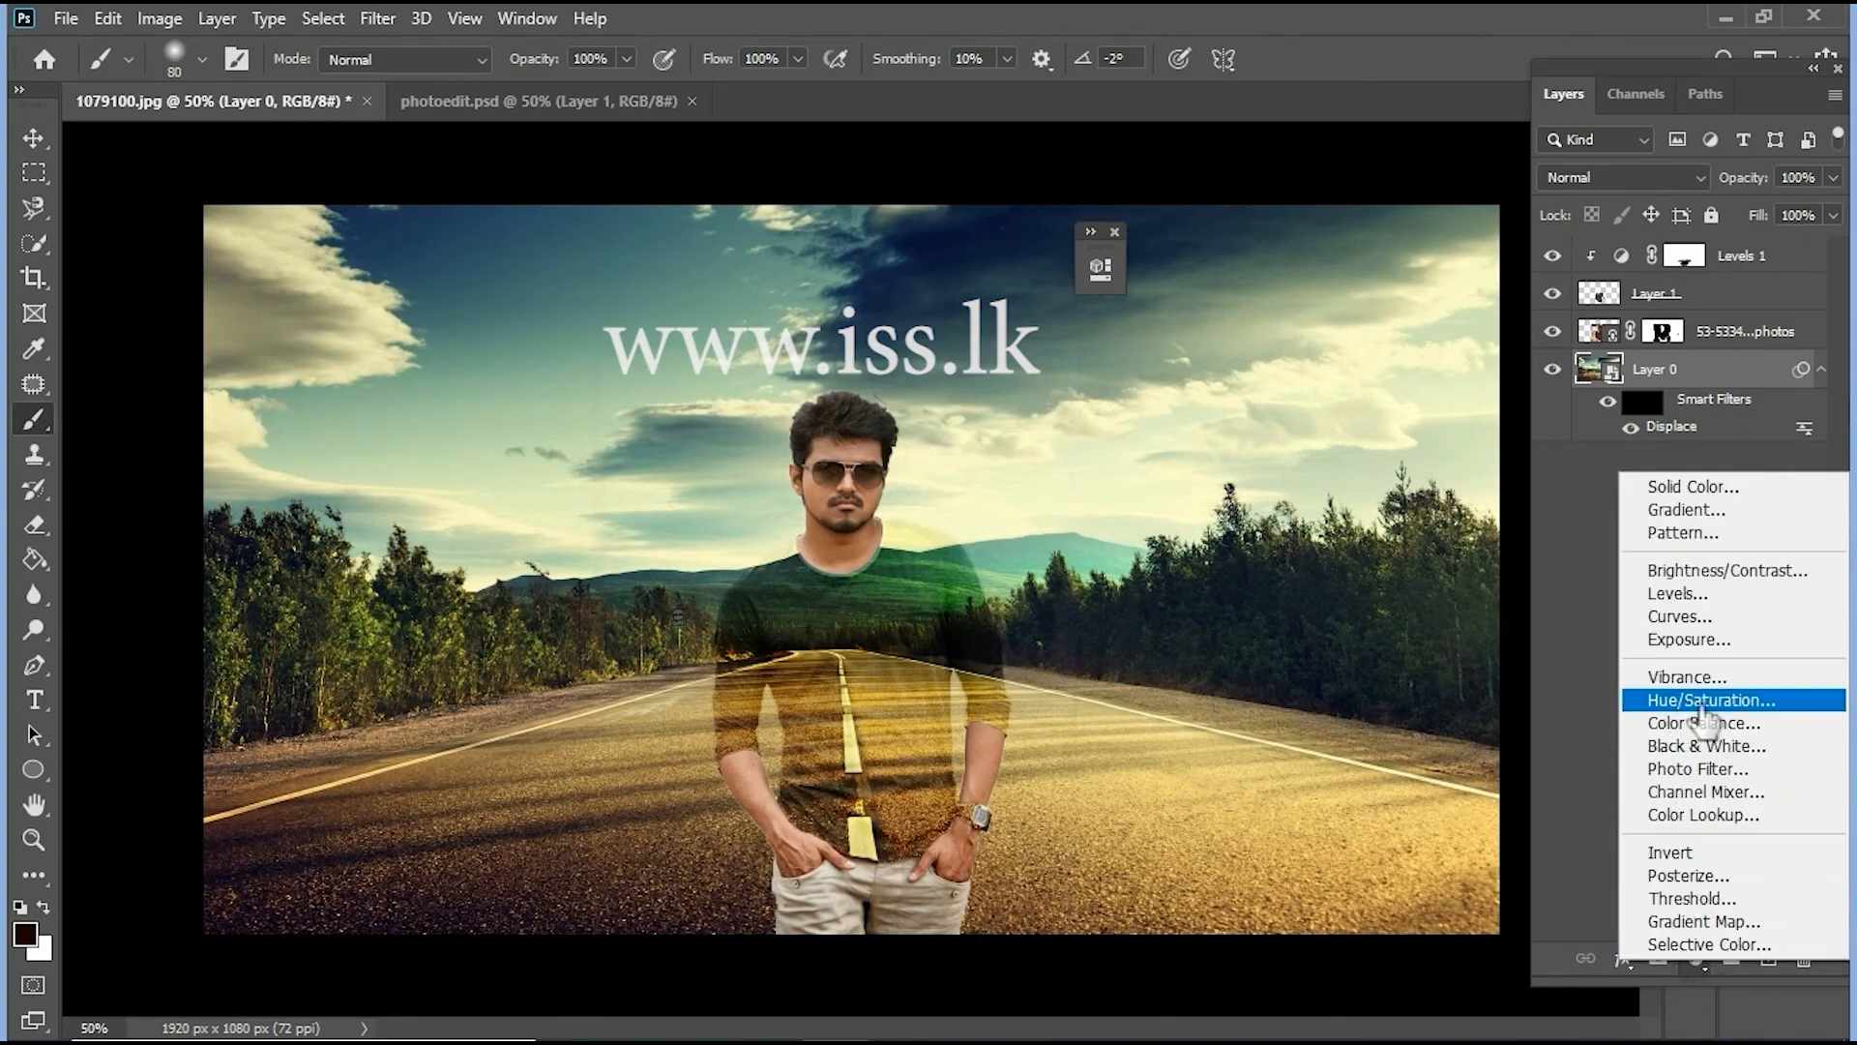
click(1776, 706)
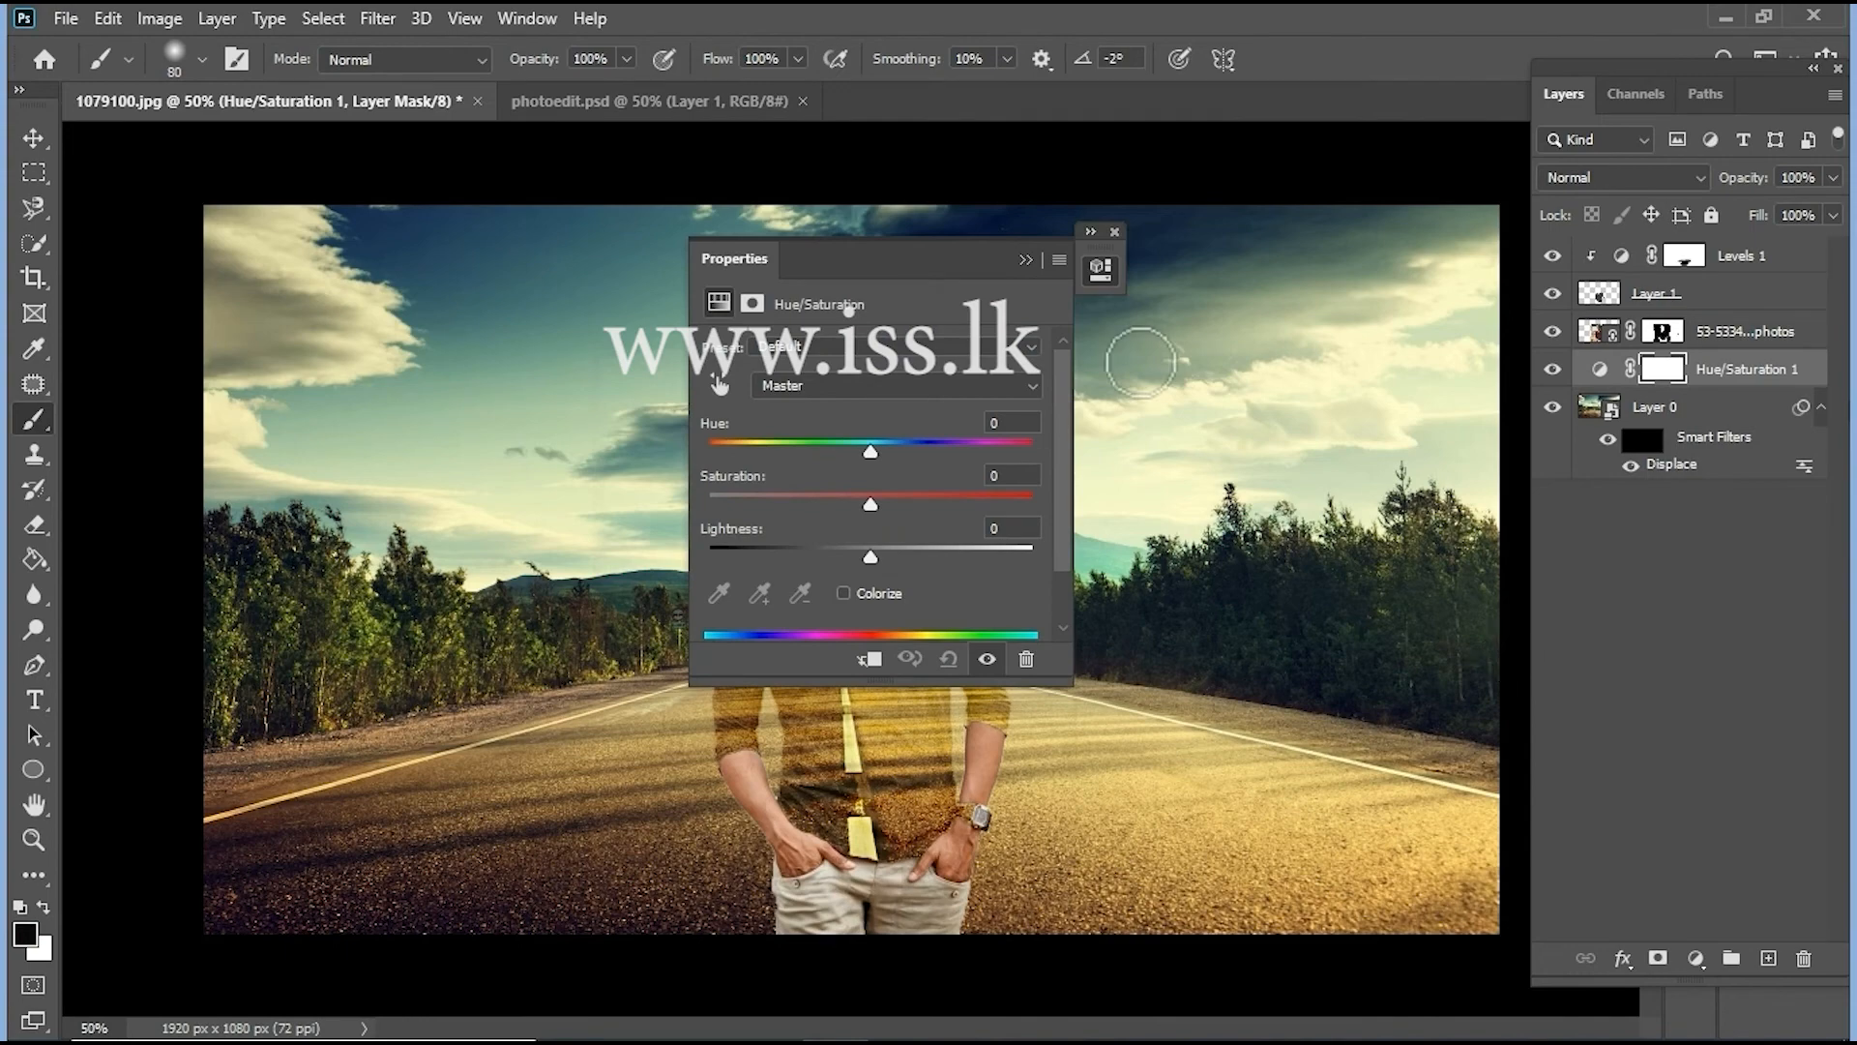
drag(955, 257, 1341, 256)
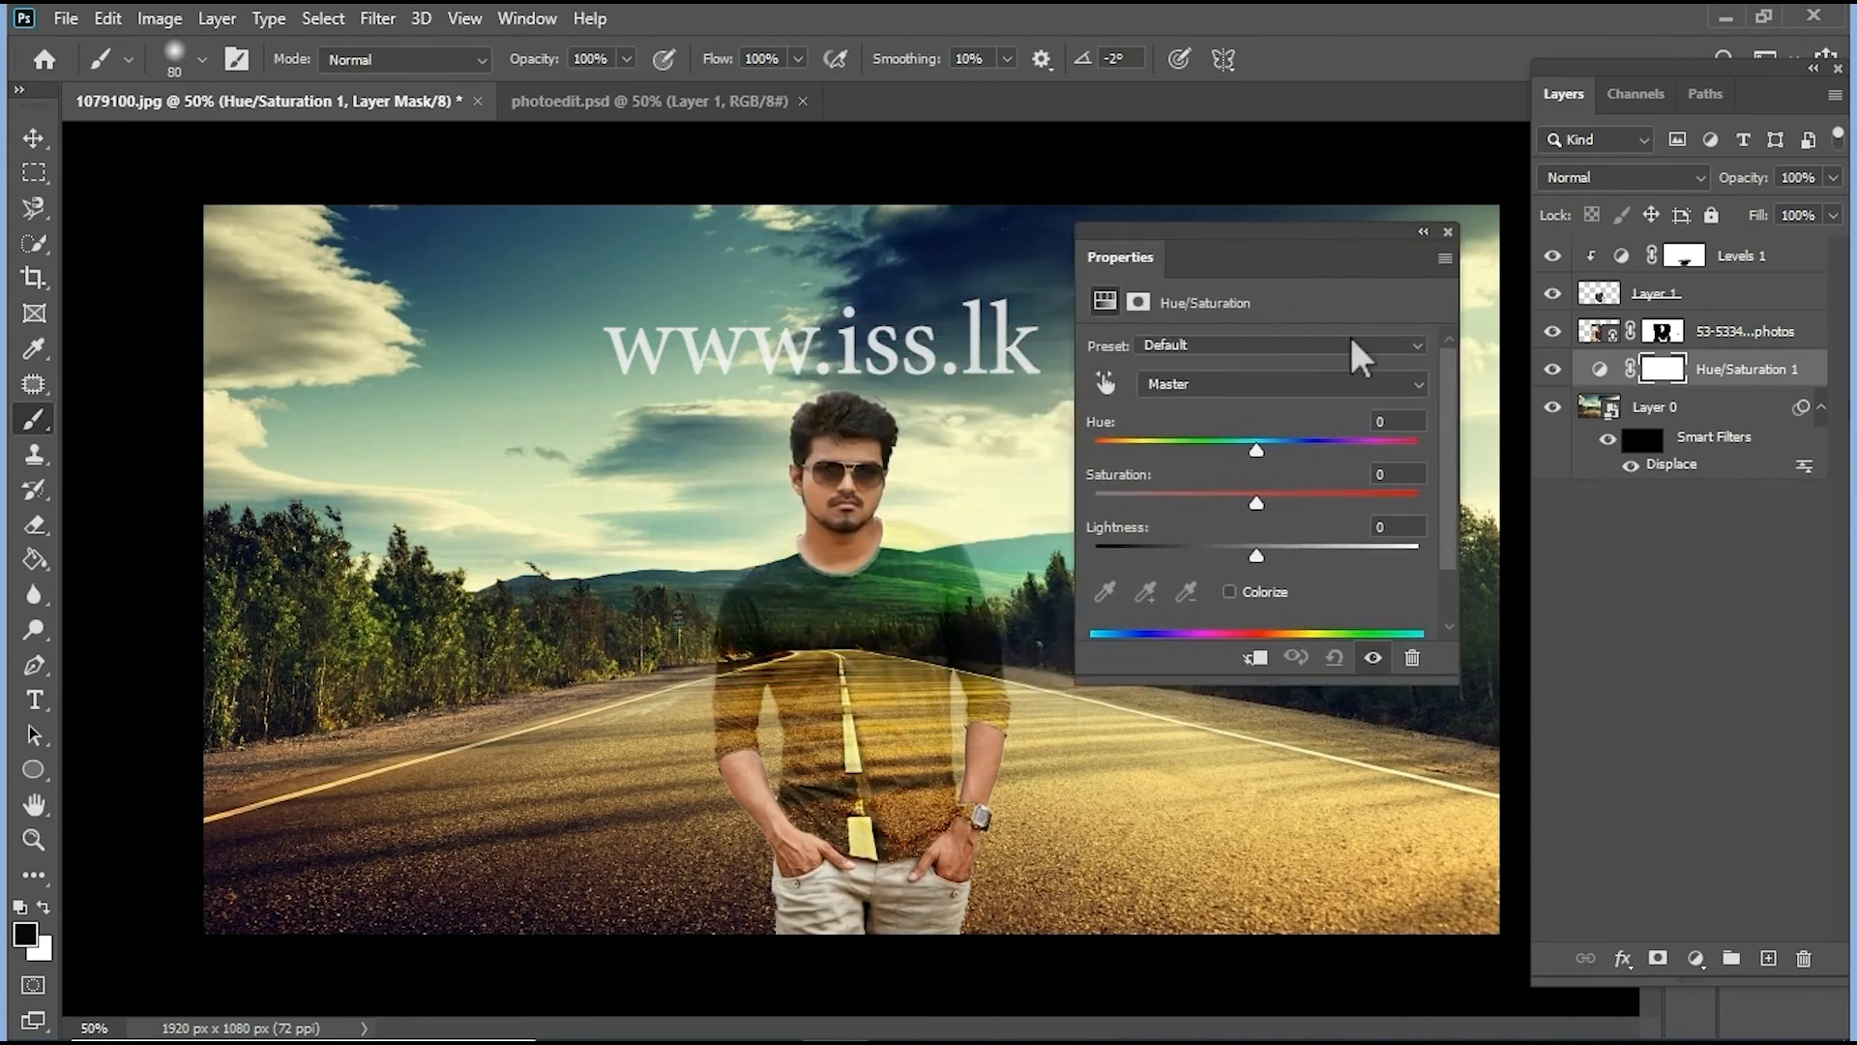
click(1418, 387)
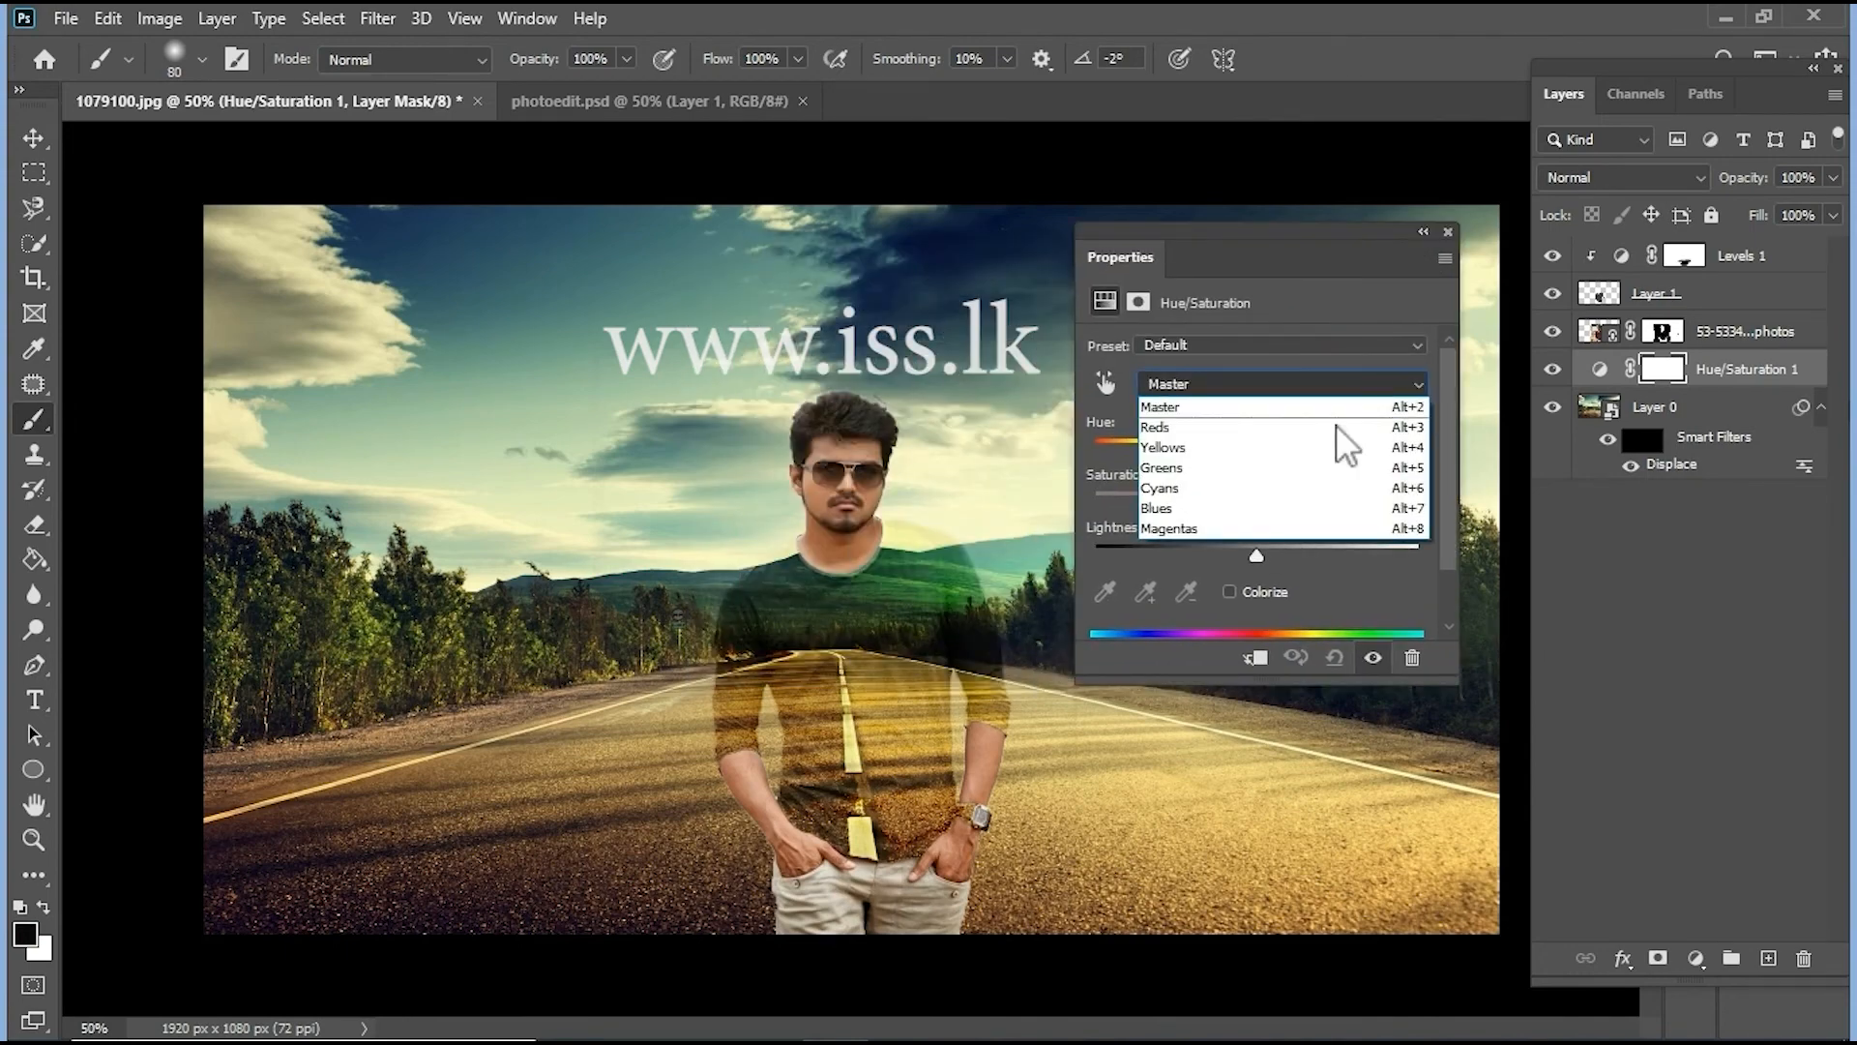
click(1170, 431)
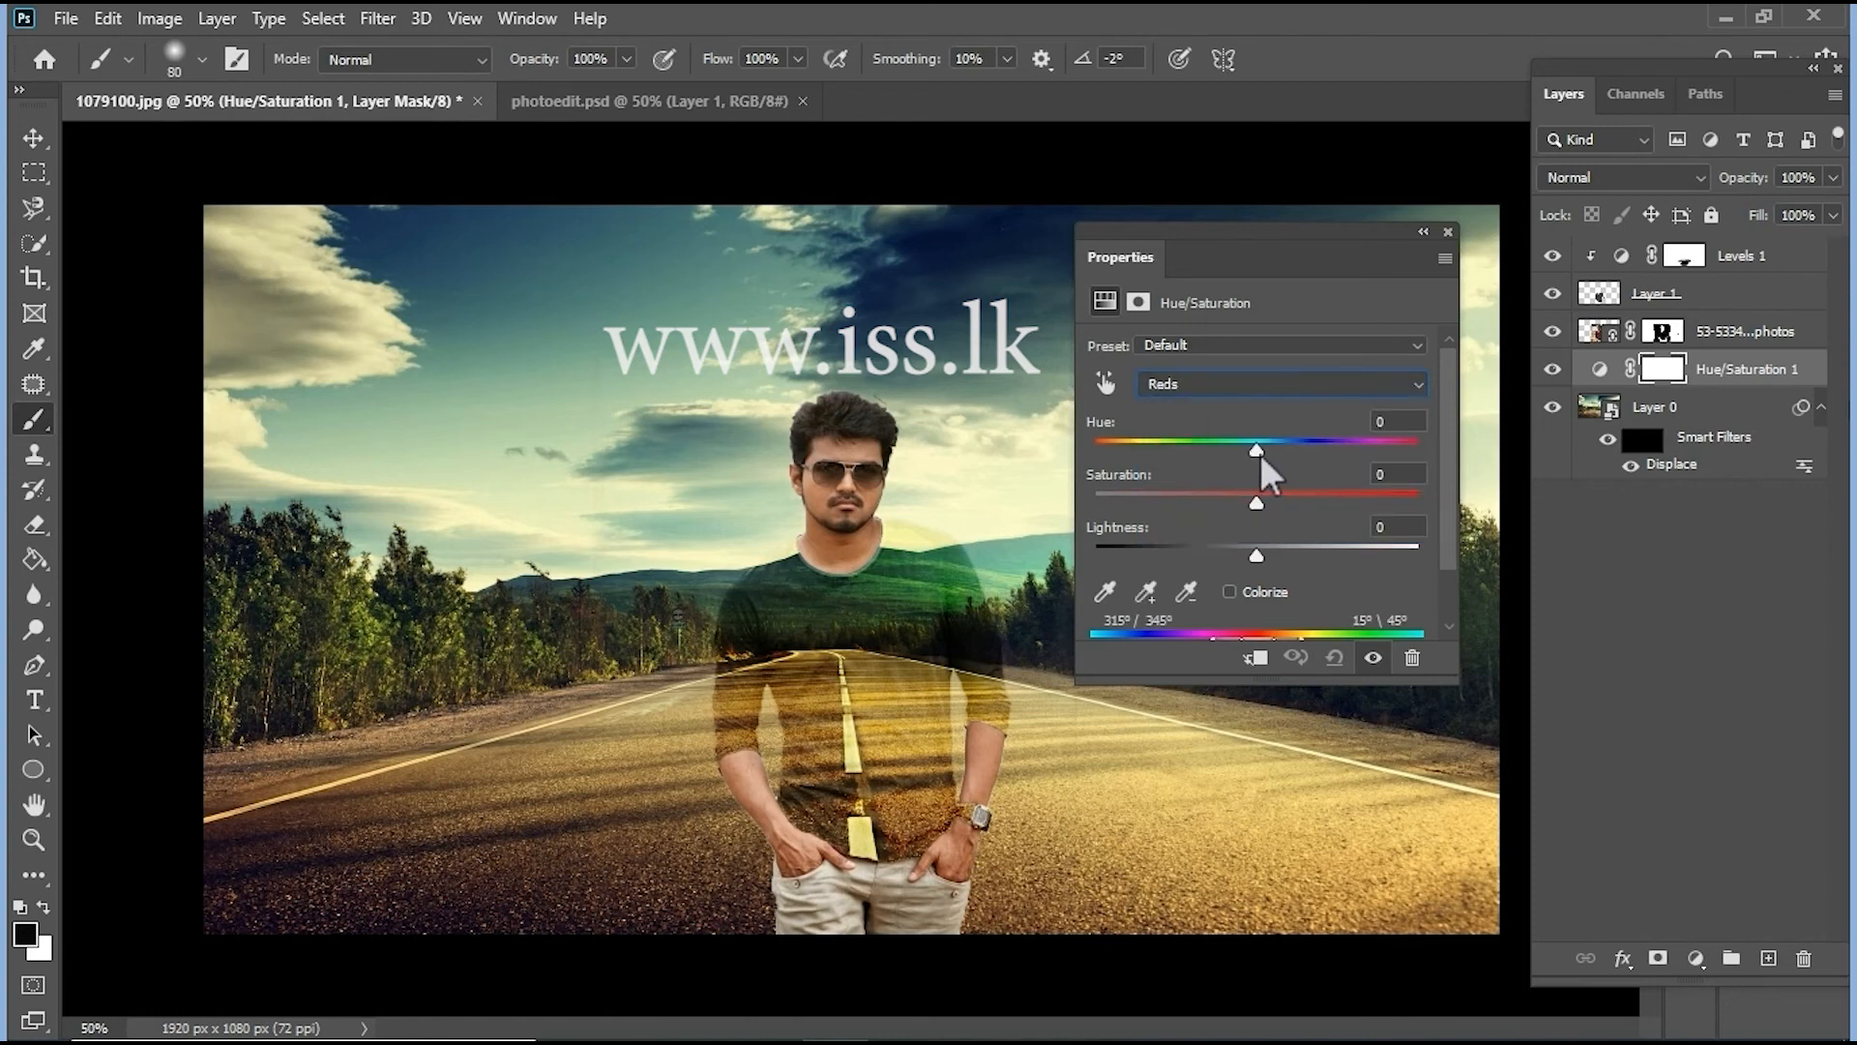
drag(1261, 455, 1216, 513)
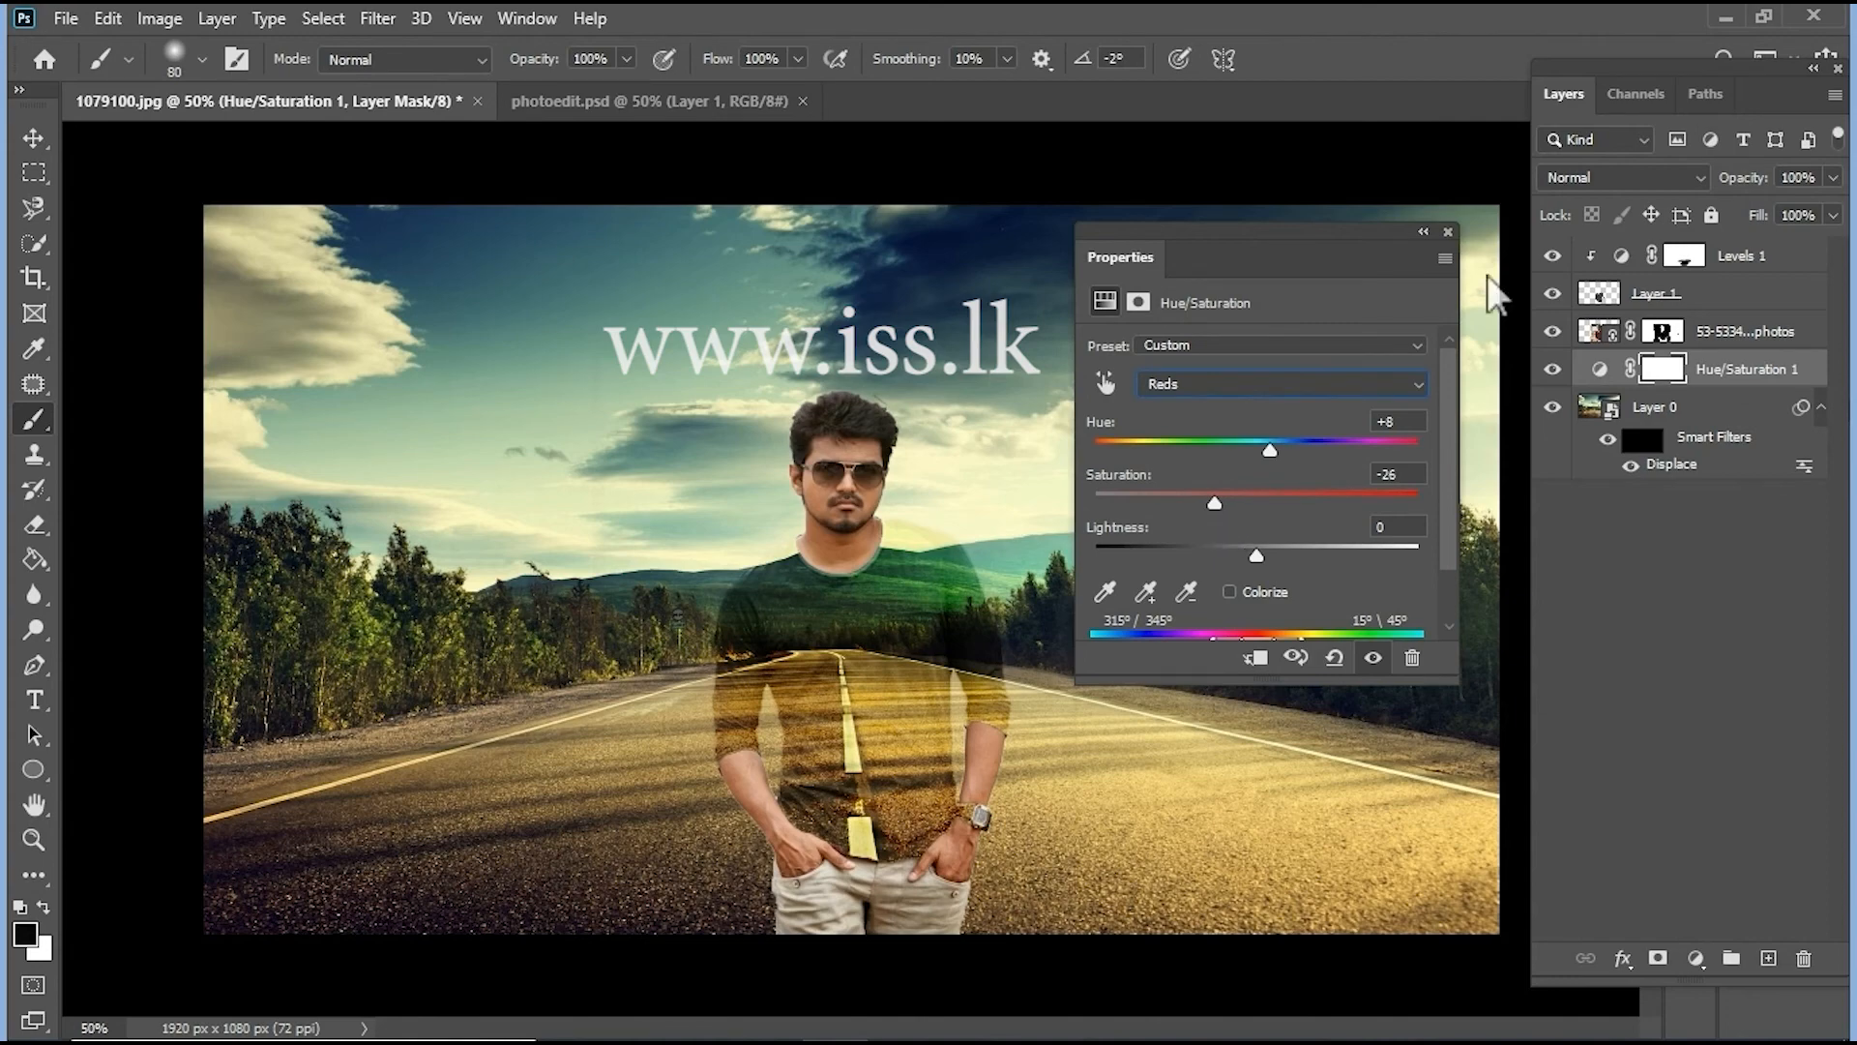
click(1447, 233)
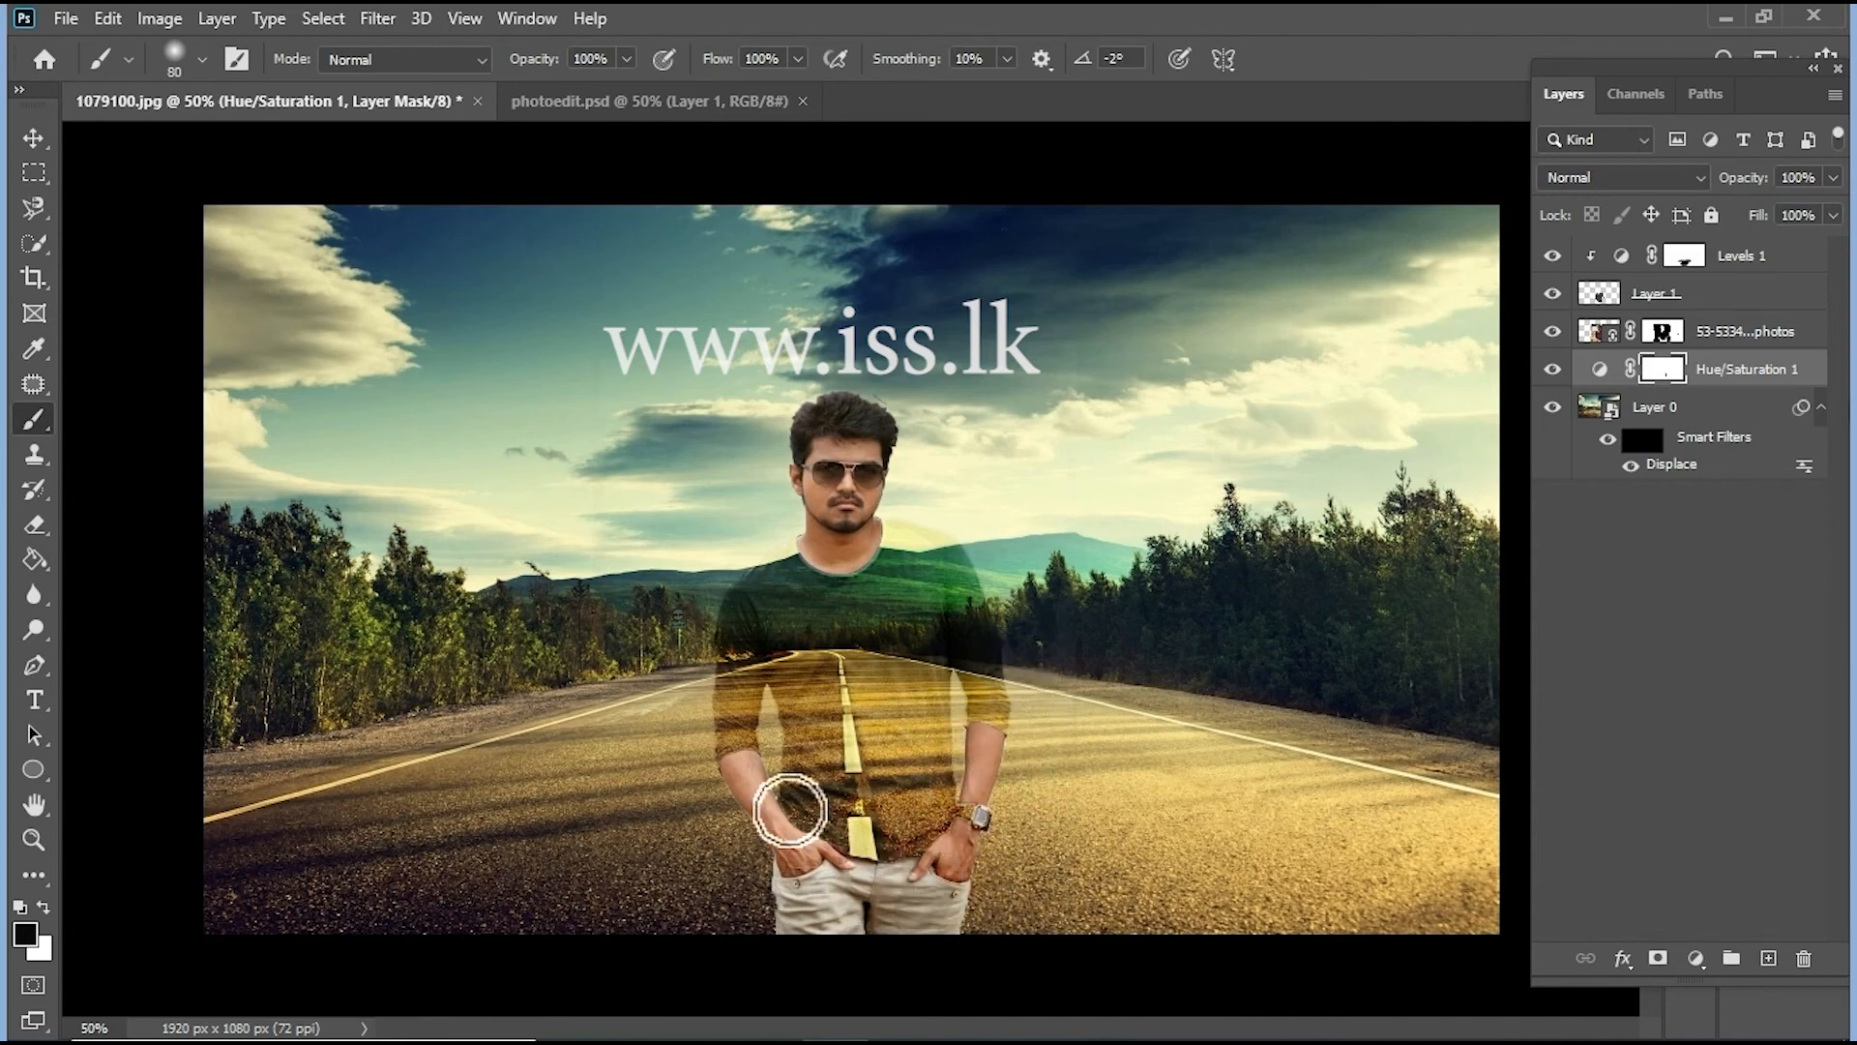
drag(730, 703, 754, 713)
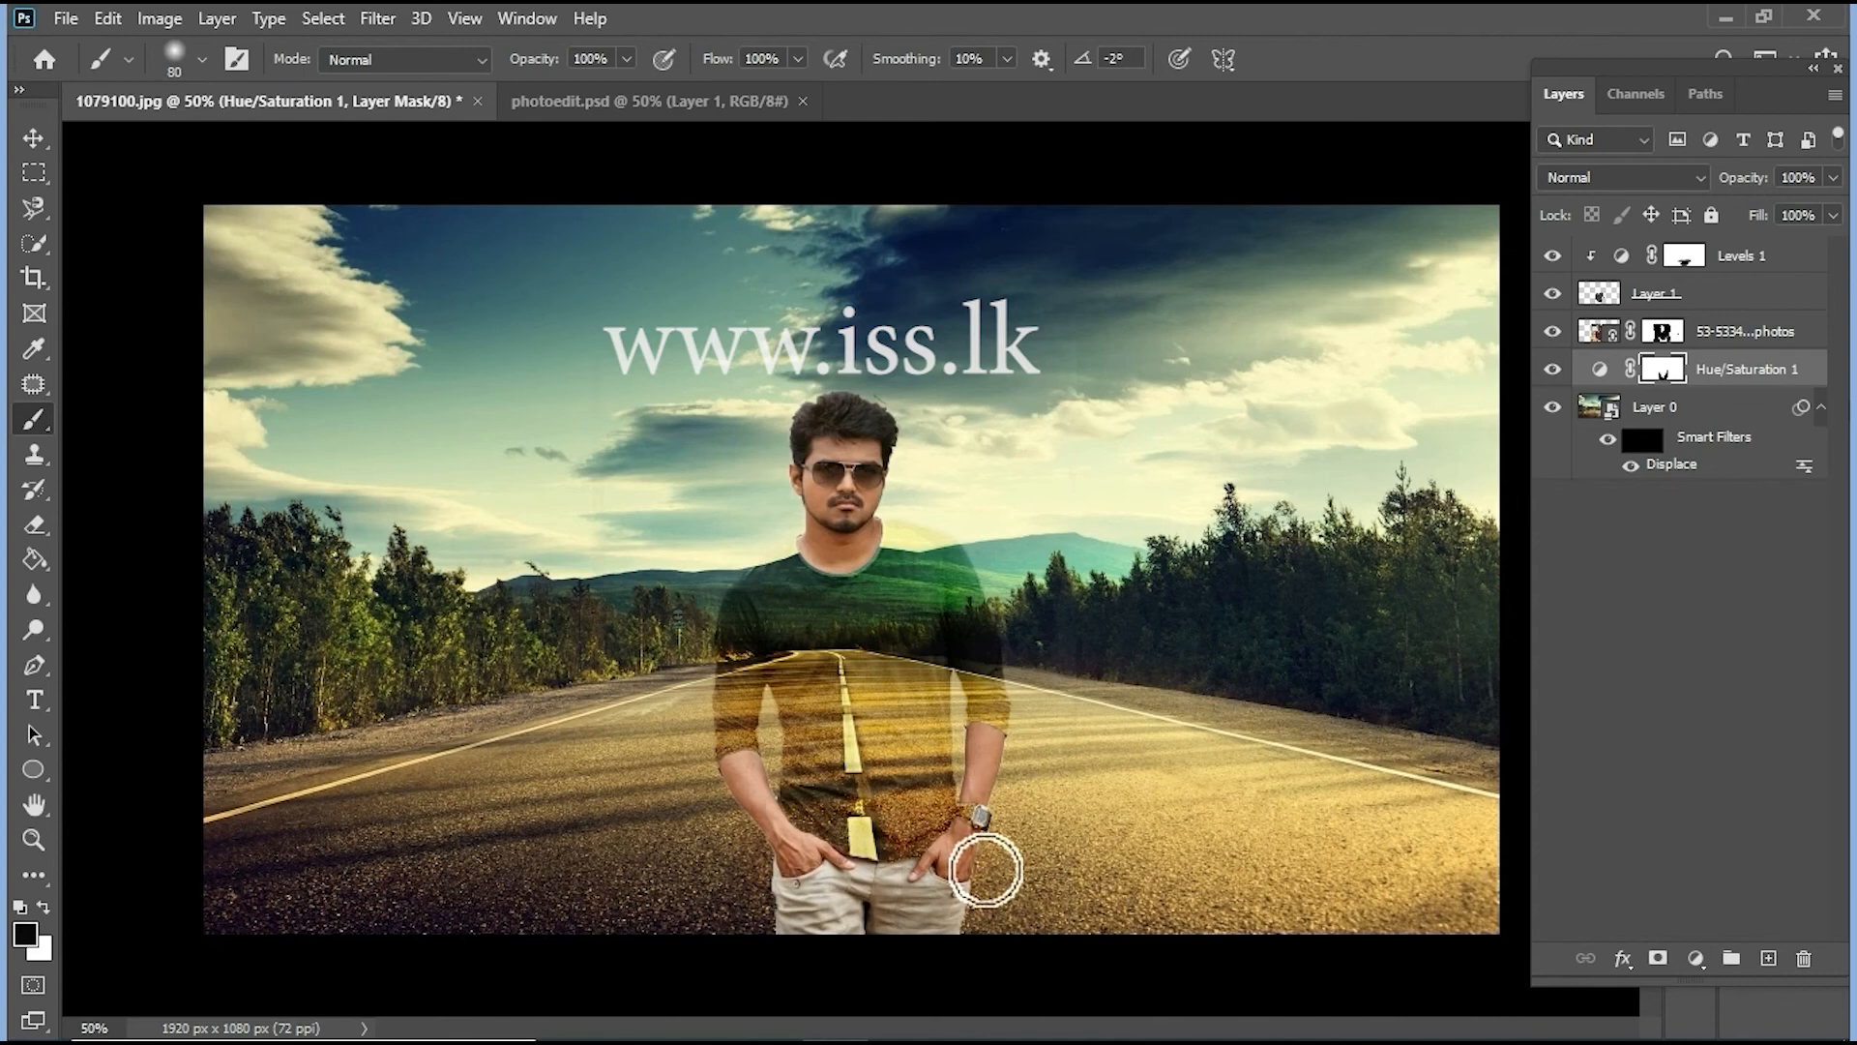
- Try a Master hue of -10 and saturation of -9 on the Hue/Saturation adjustment
double_click(1600, 370)
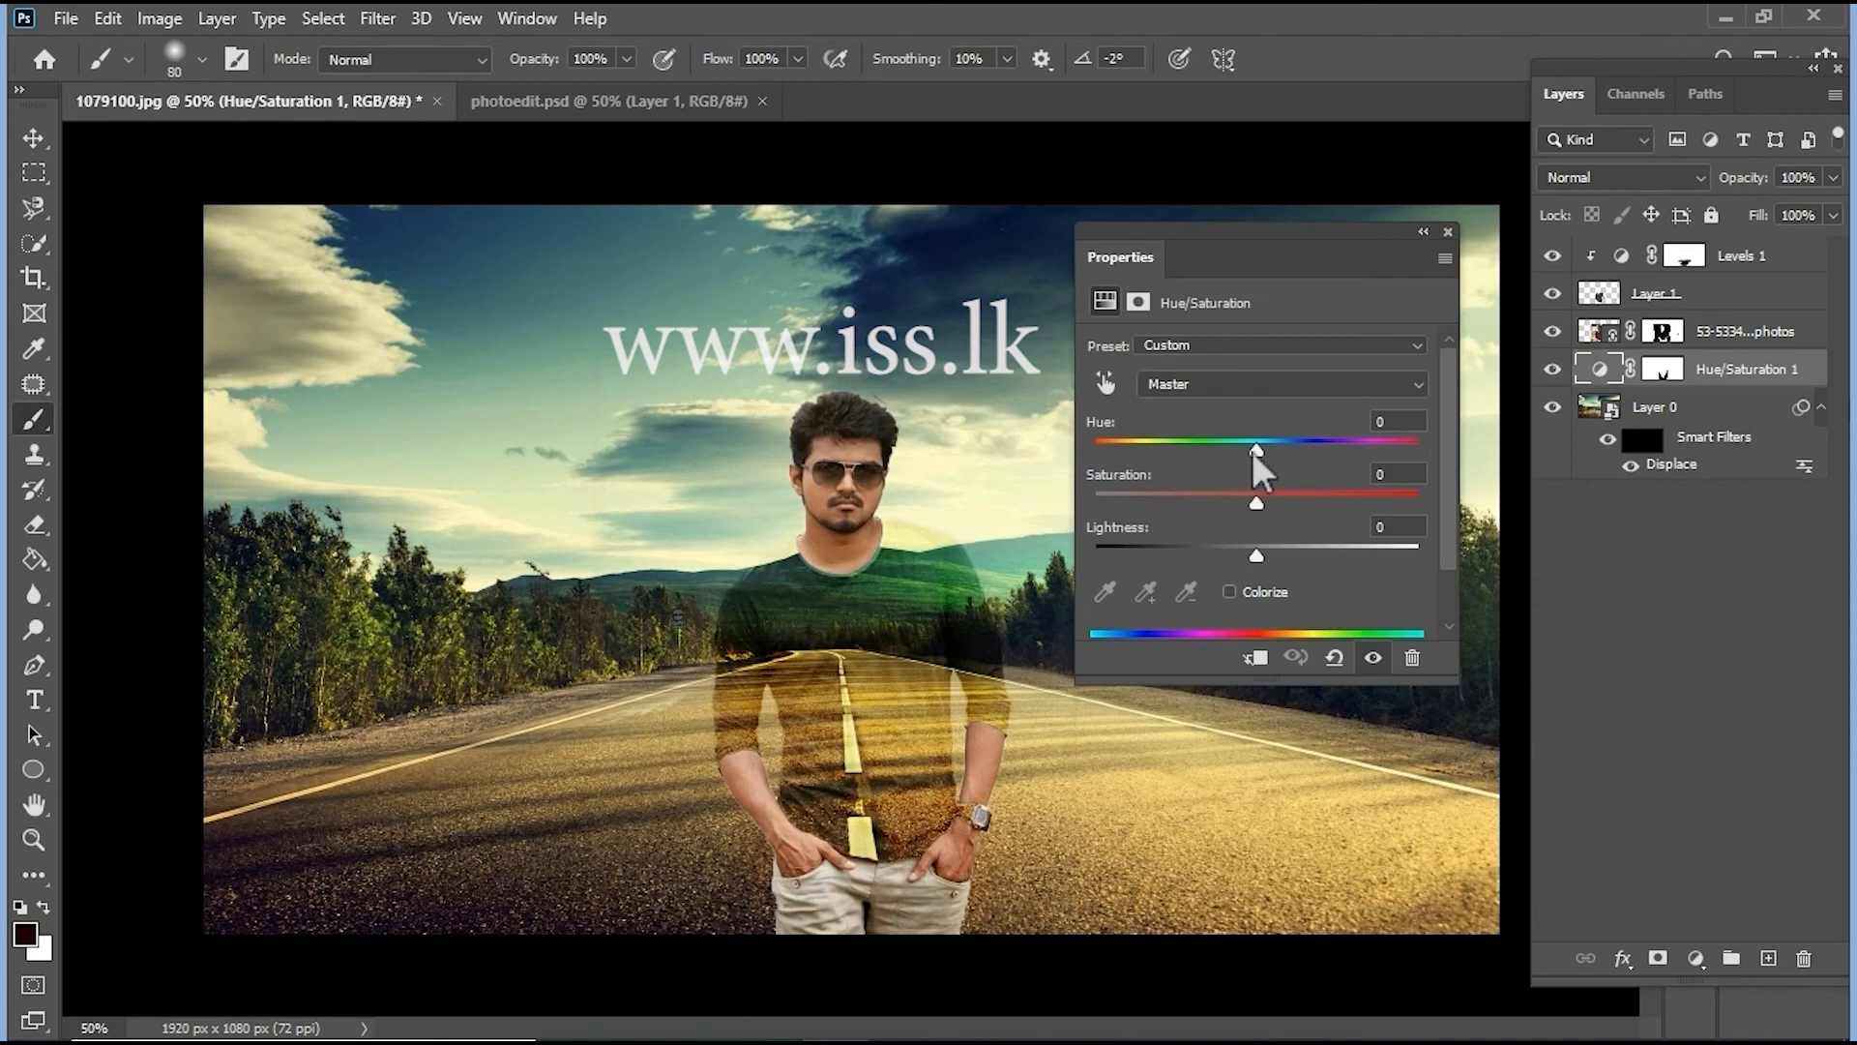
mouse_move(1258, 451)
mouse_down()
mouse_move(1275, 450)
mouse_move(1197, 458)
mouse_move(1238, 454)
mouse_up()
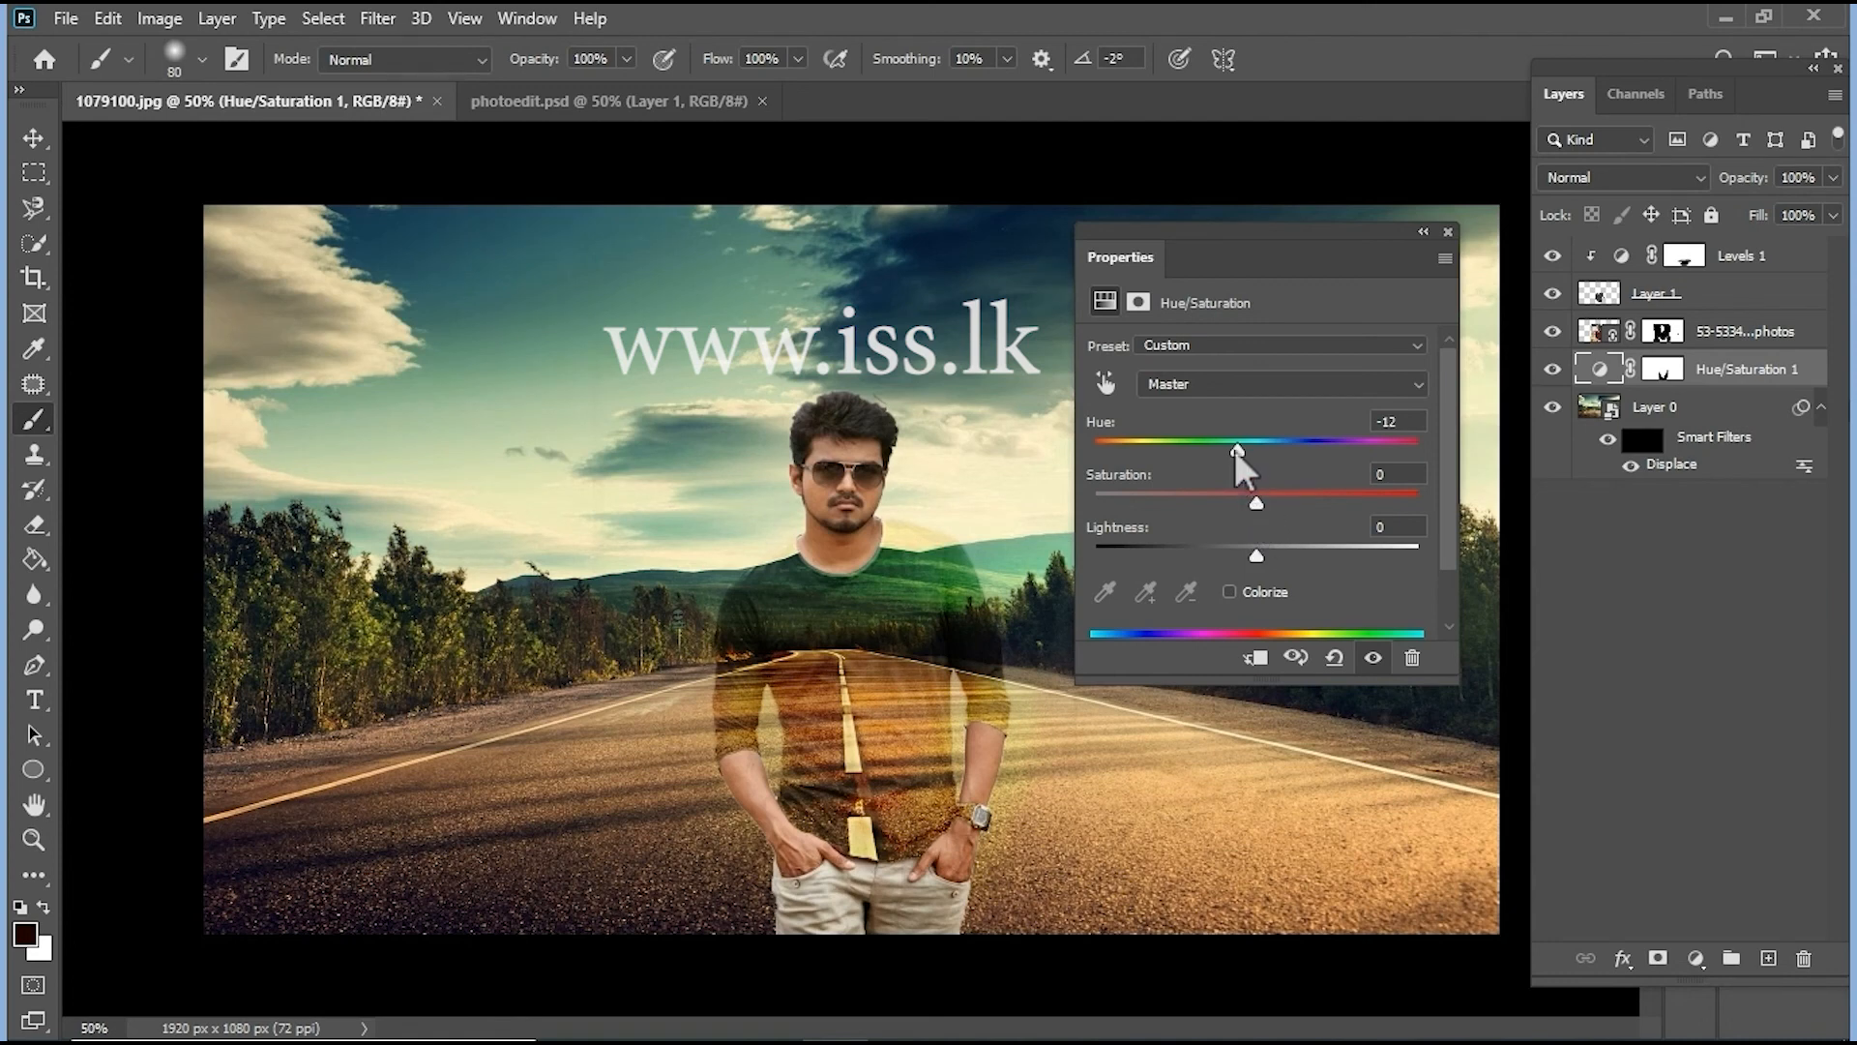
drag(1244, 445, 1235, 447)
mouse_move(1258, 503)
mouse_down()
mouse_move(1192, 511)
mouse_move(1244, 505)
mouse_up()
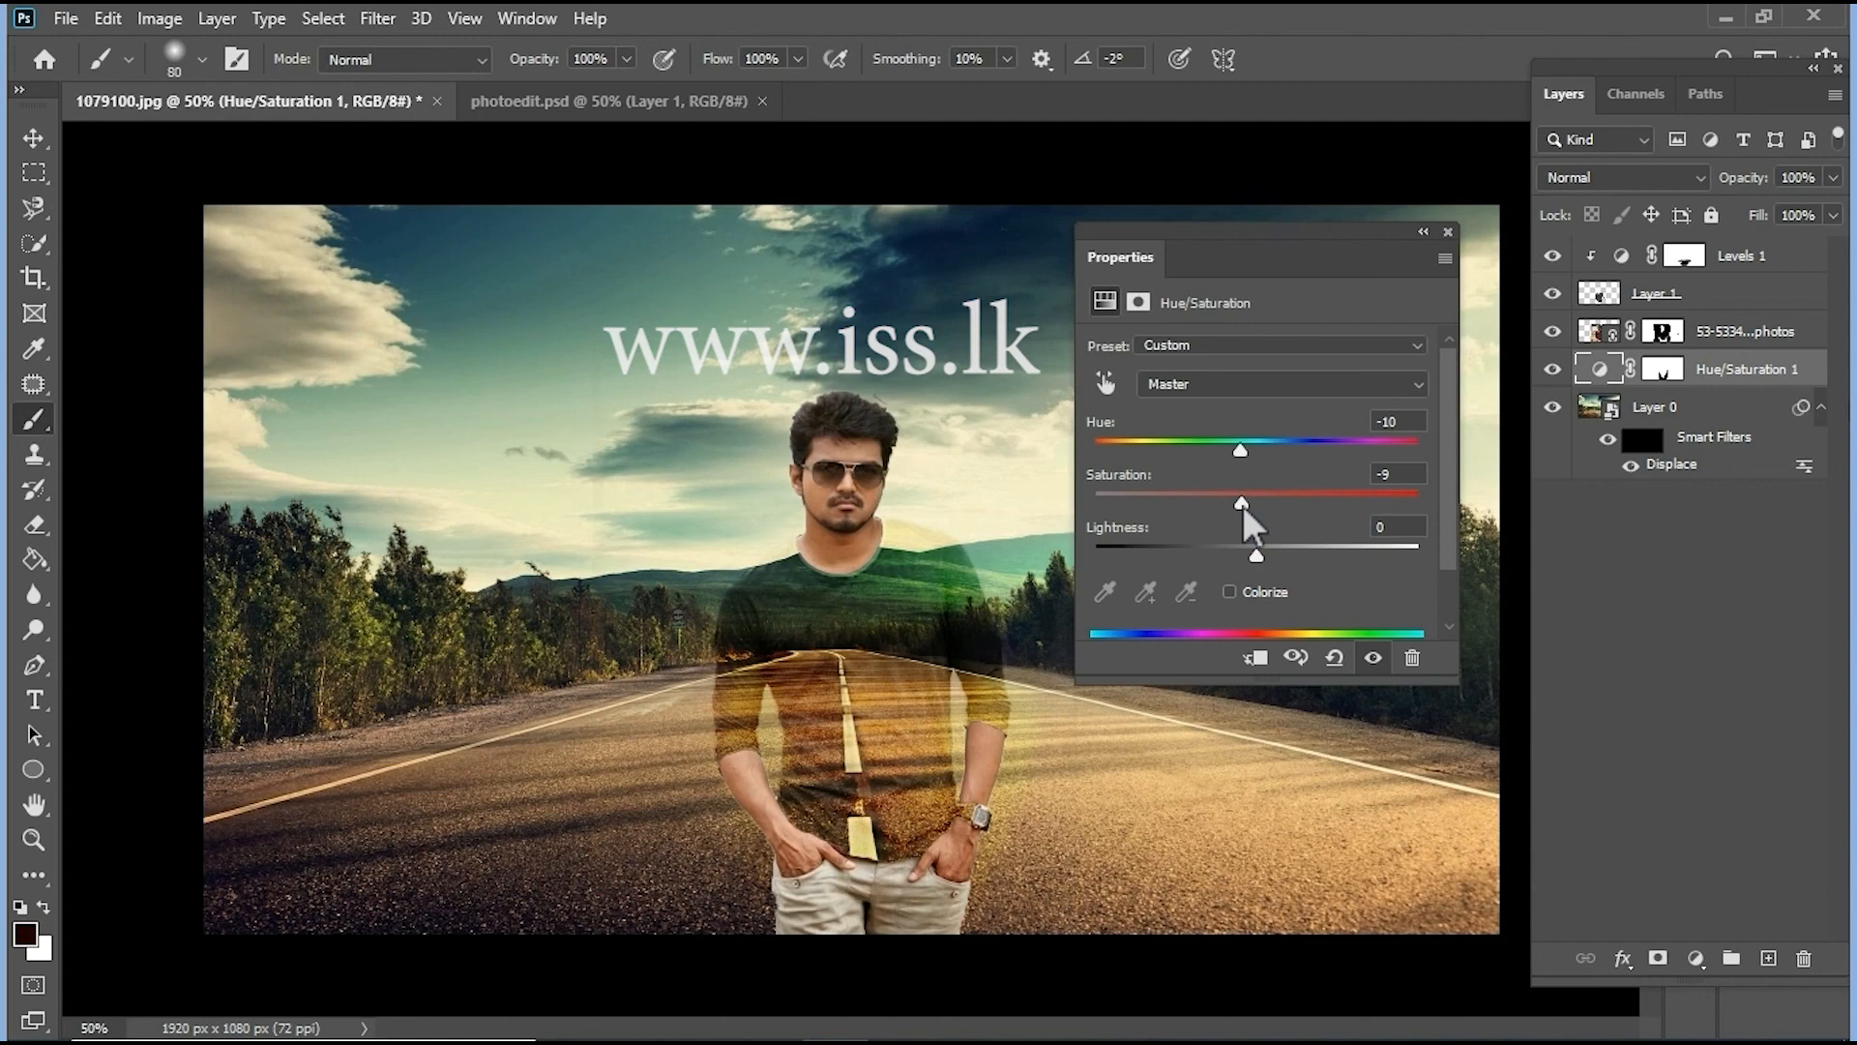
click(1424, 232)
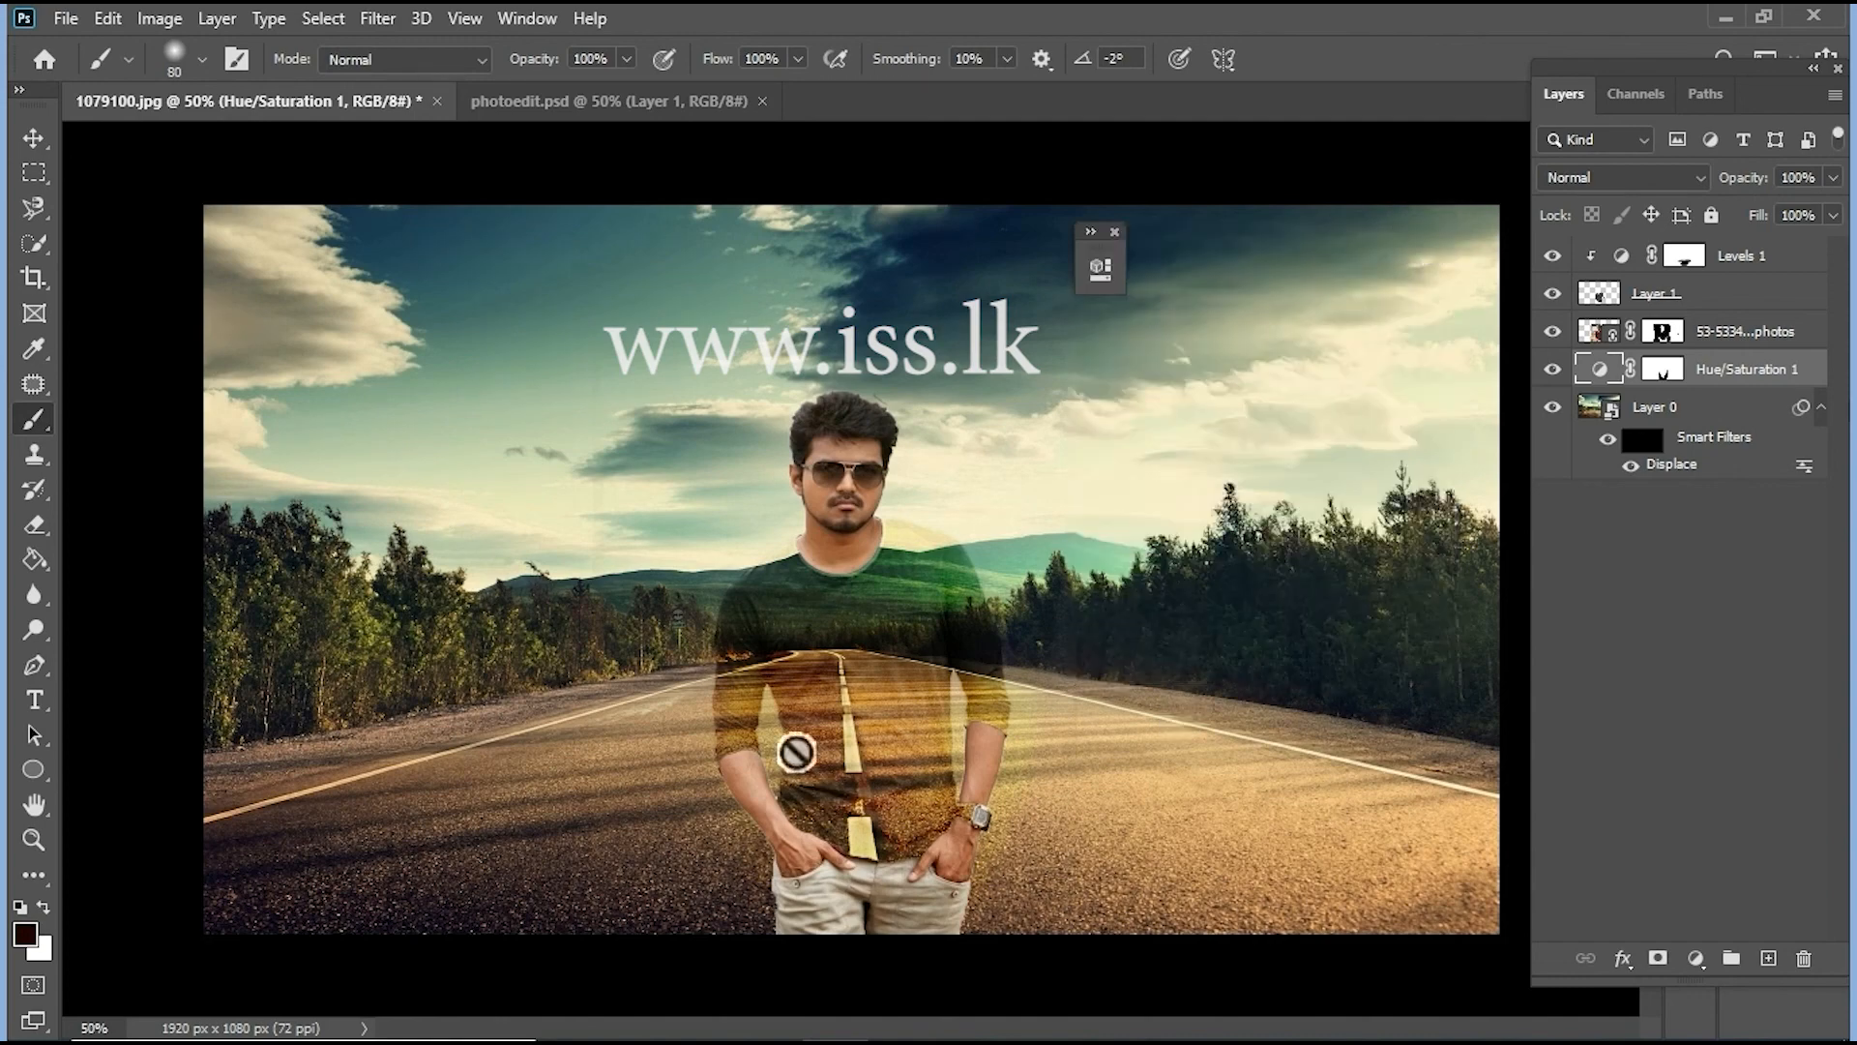
- Undo the Master hue and saturation changes and activate the Move tool
click(1668, 368)
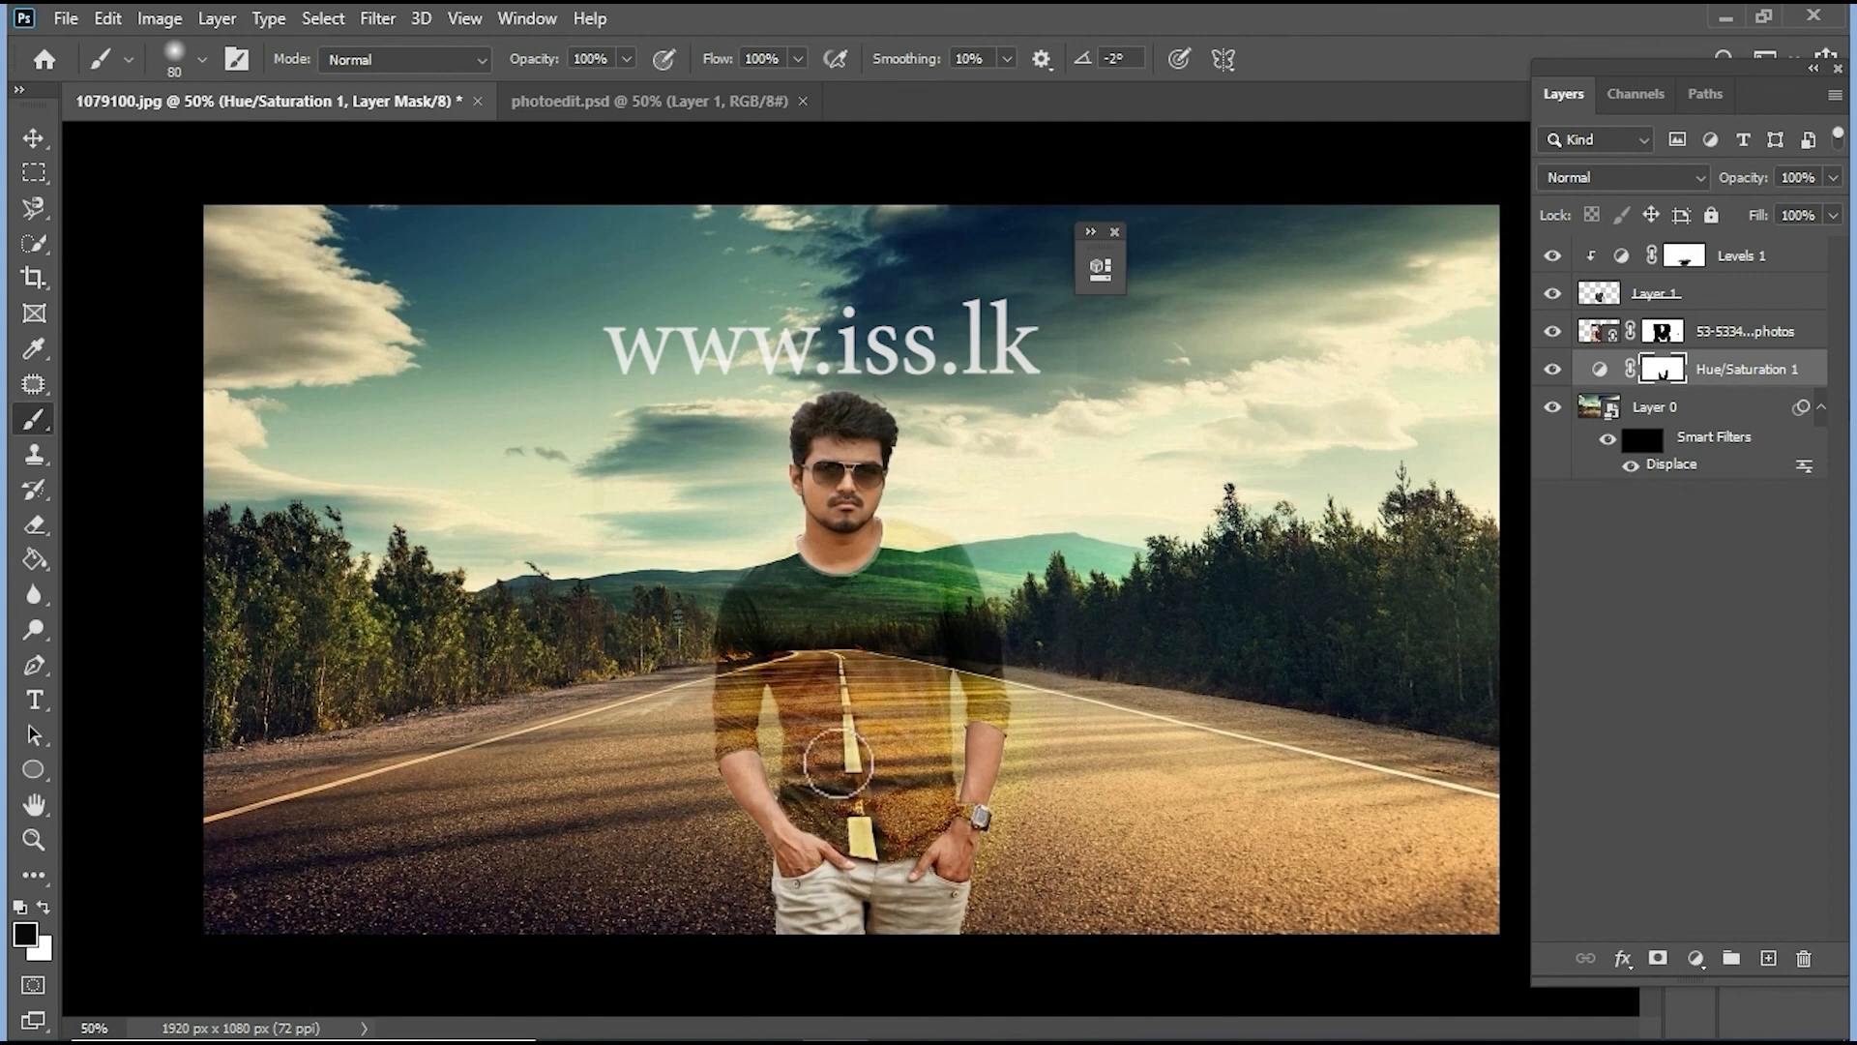
key(z)
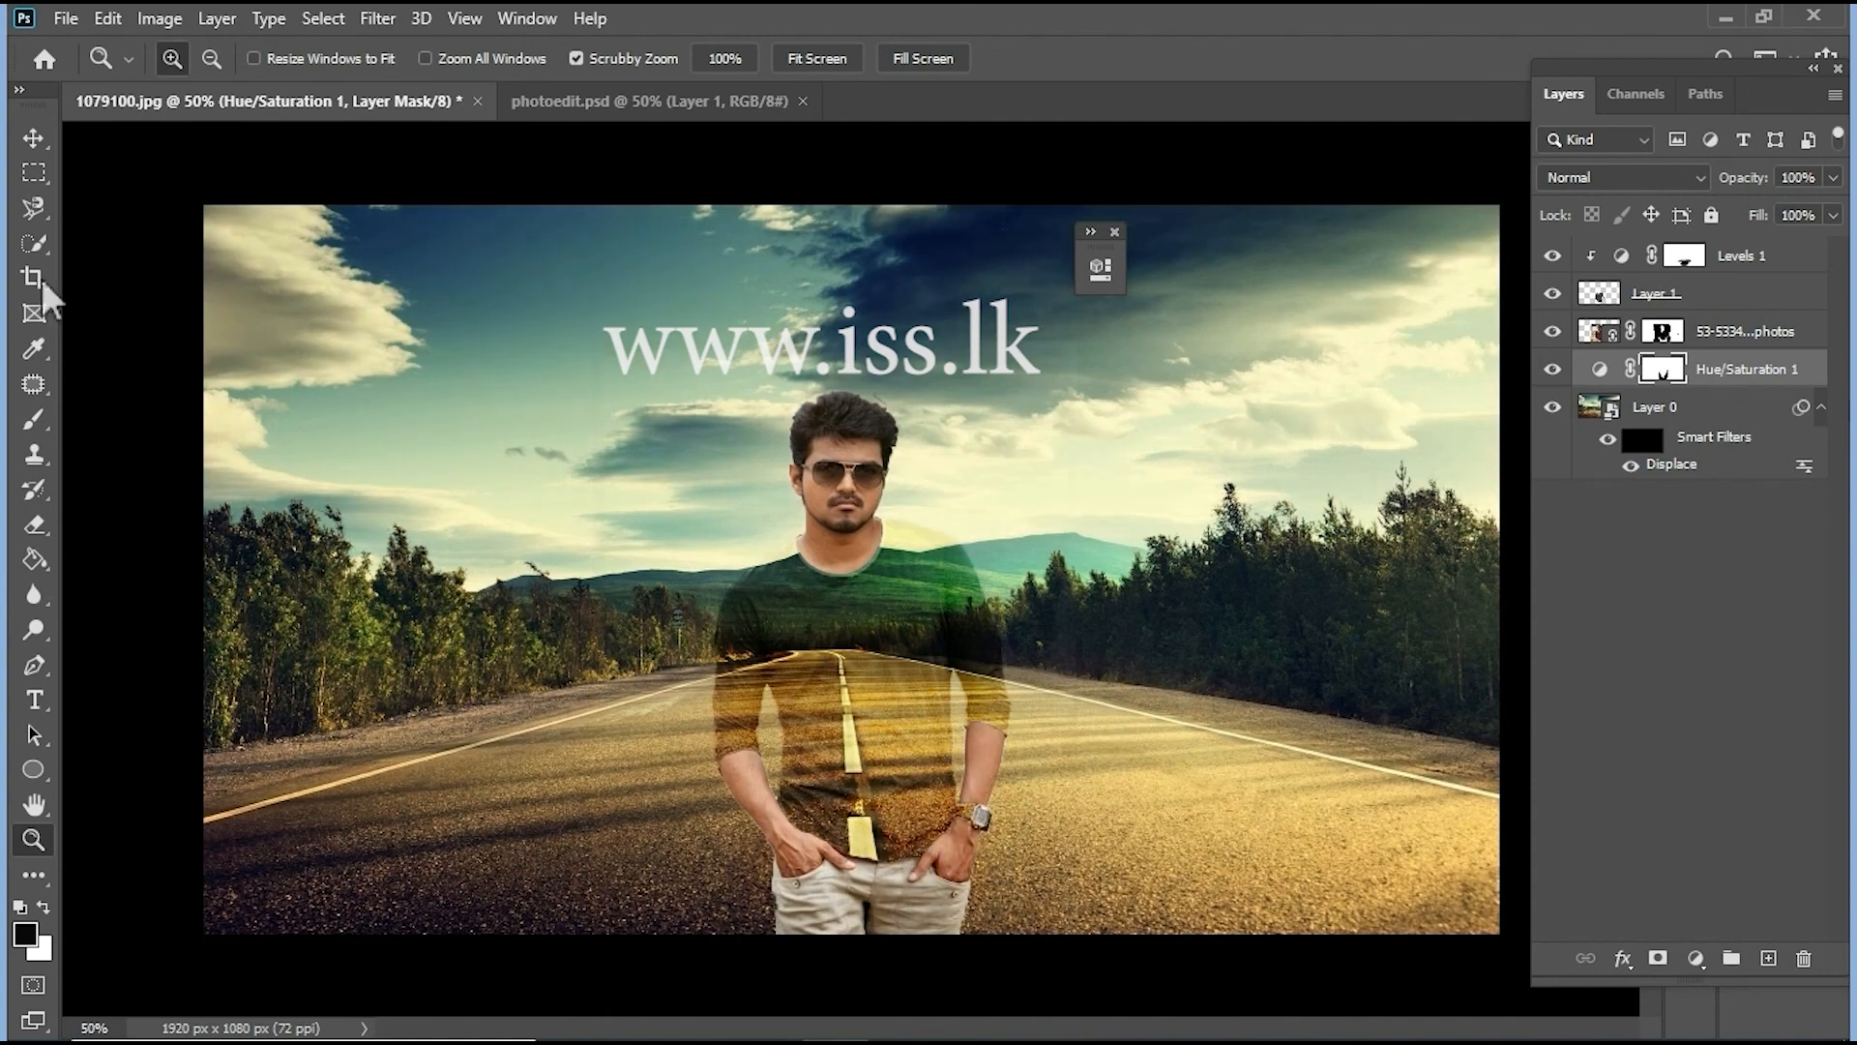
click(32, 141)
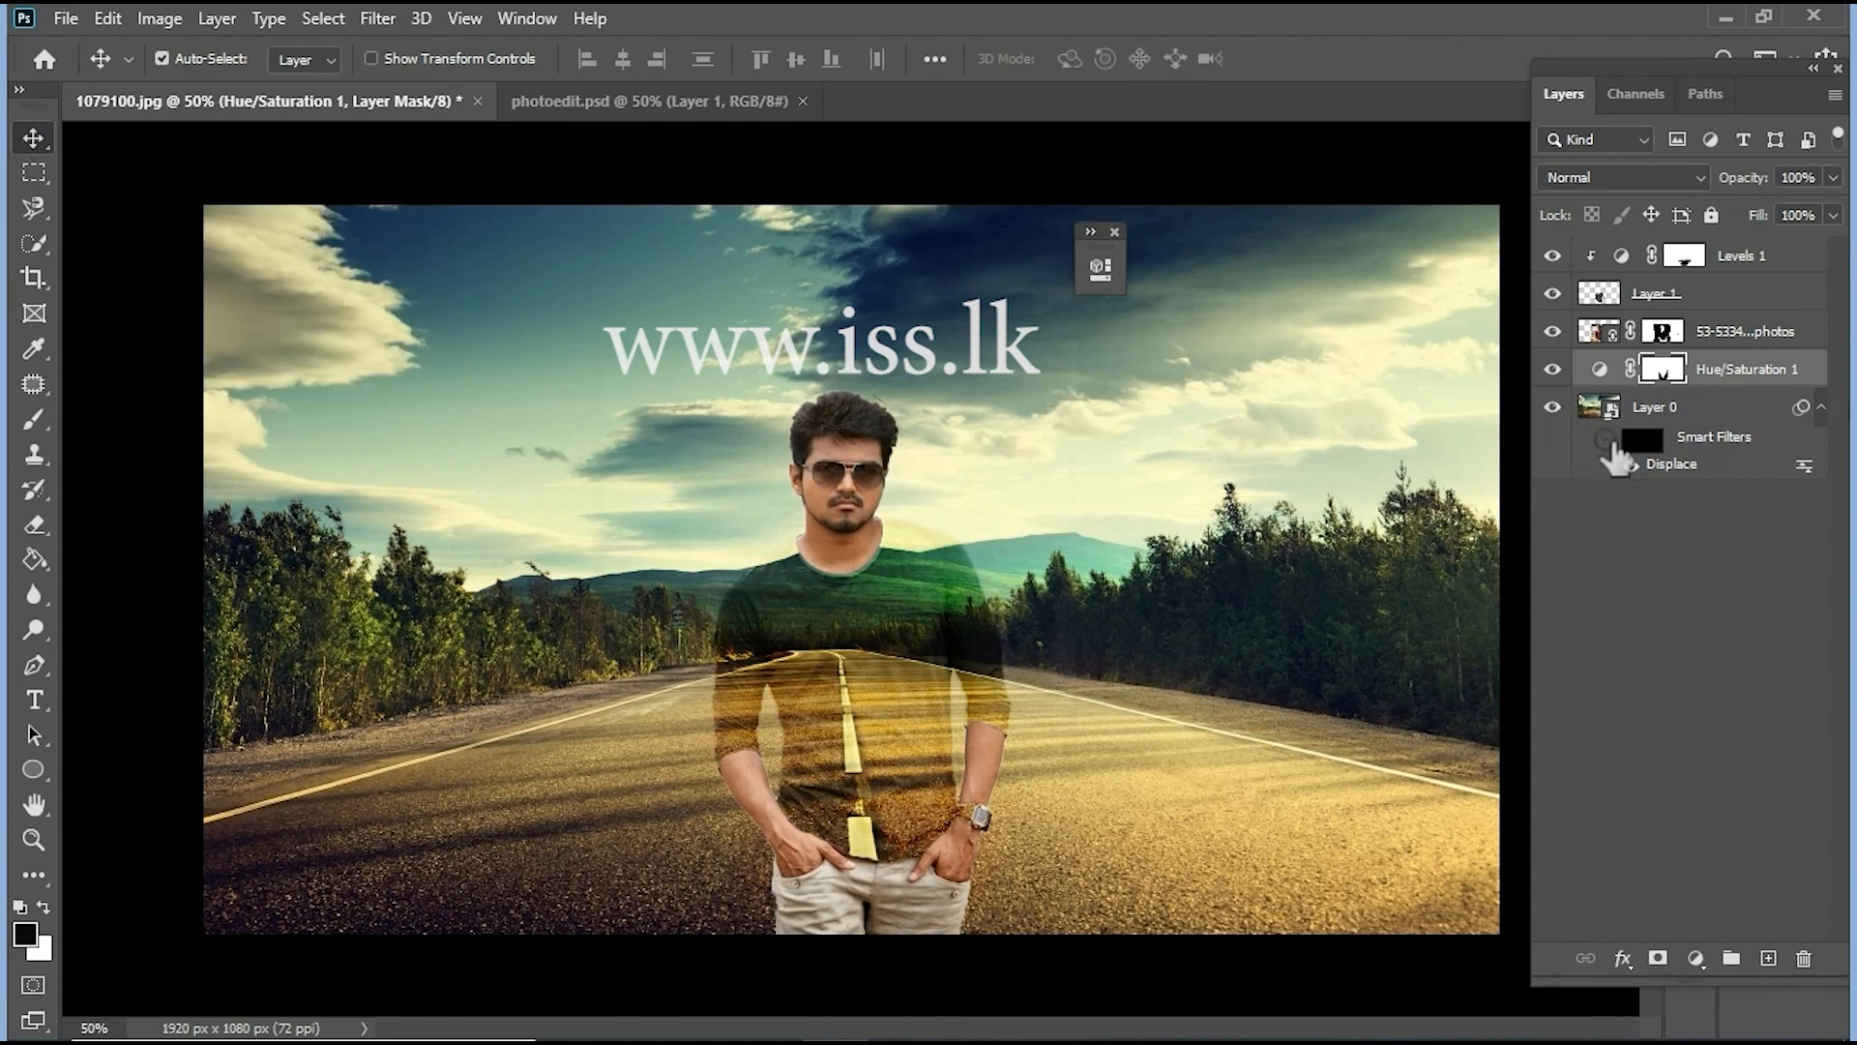
- Select Layer 0 and toggle the visibility of the Levels 1 adjustment to compare the shirt with and without it
click(1597, 408)
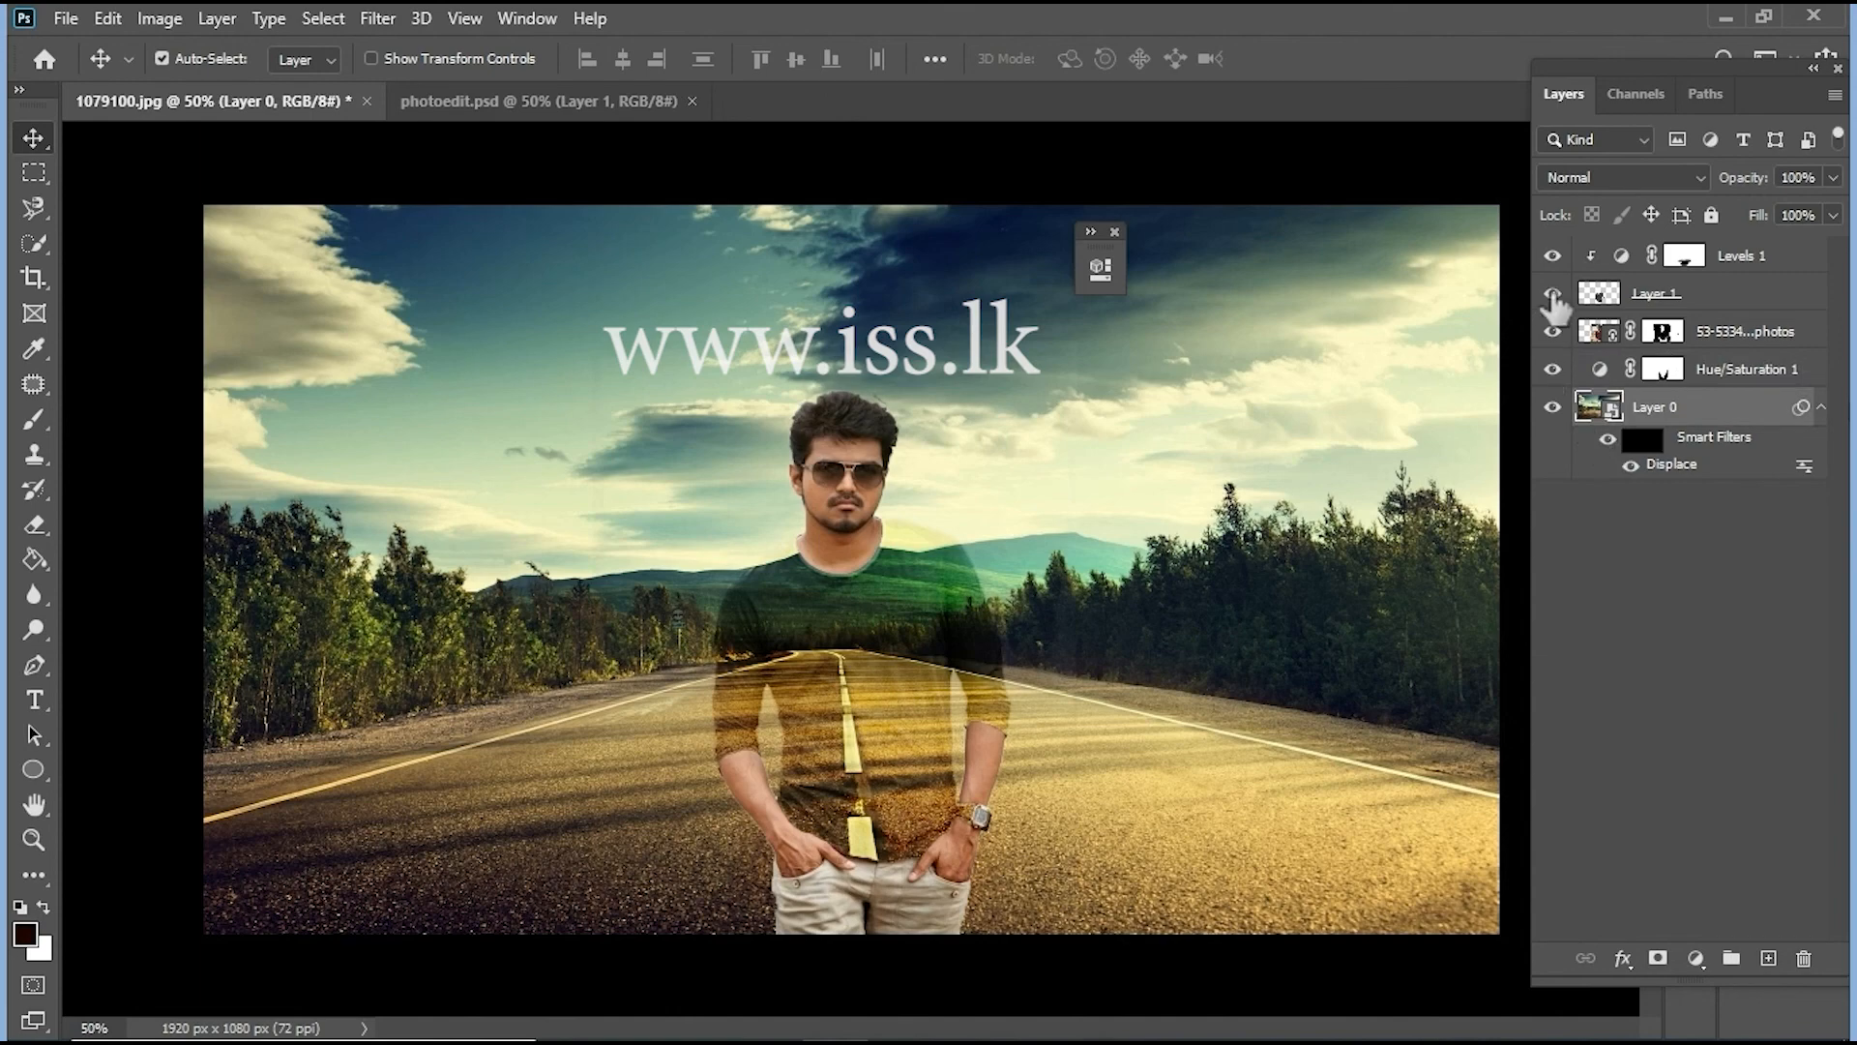
click(1552, 256)
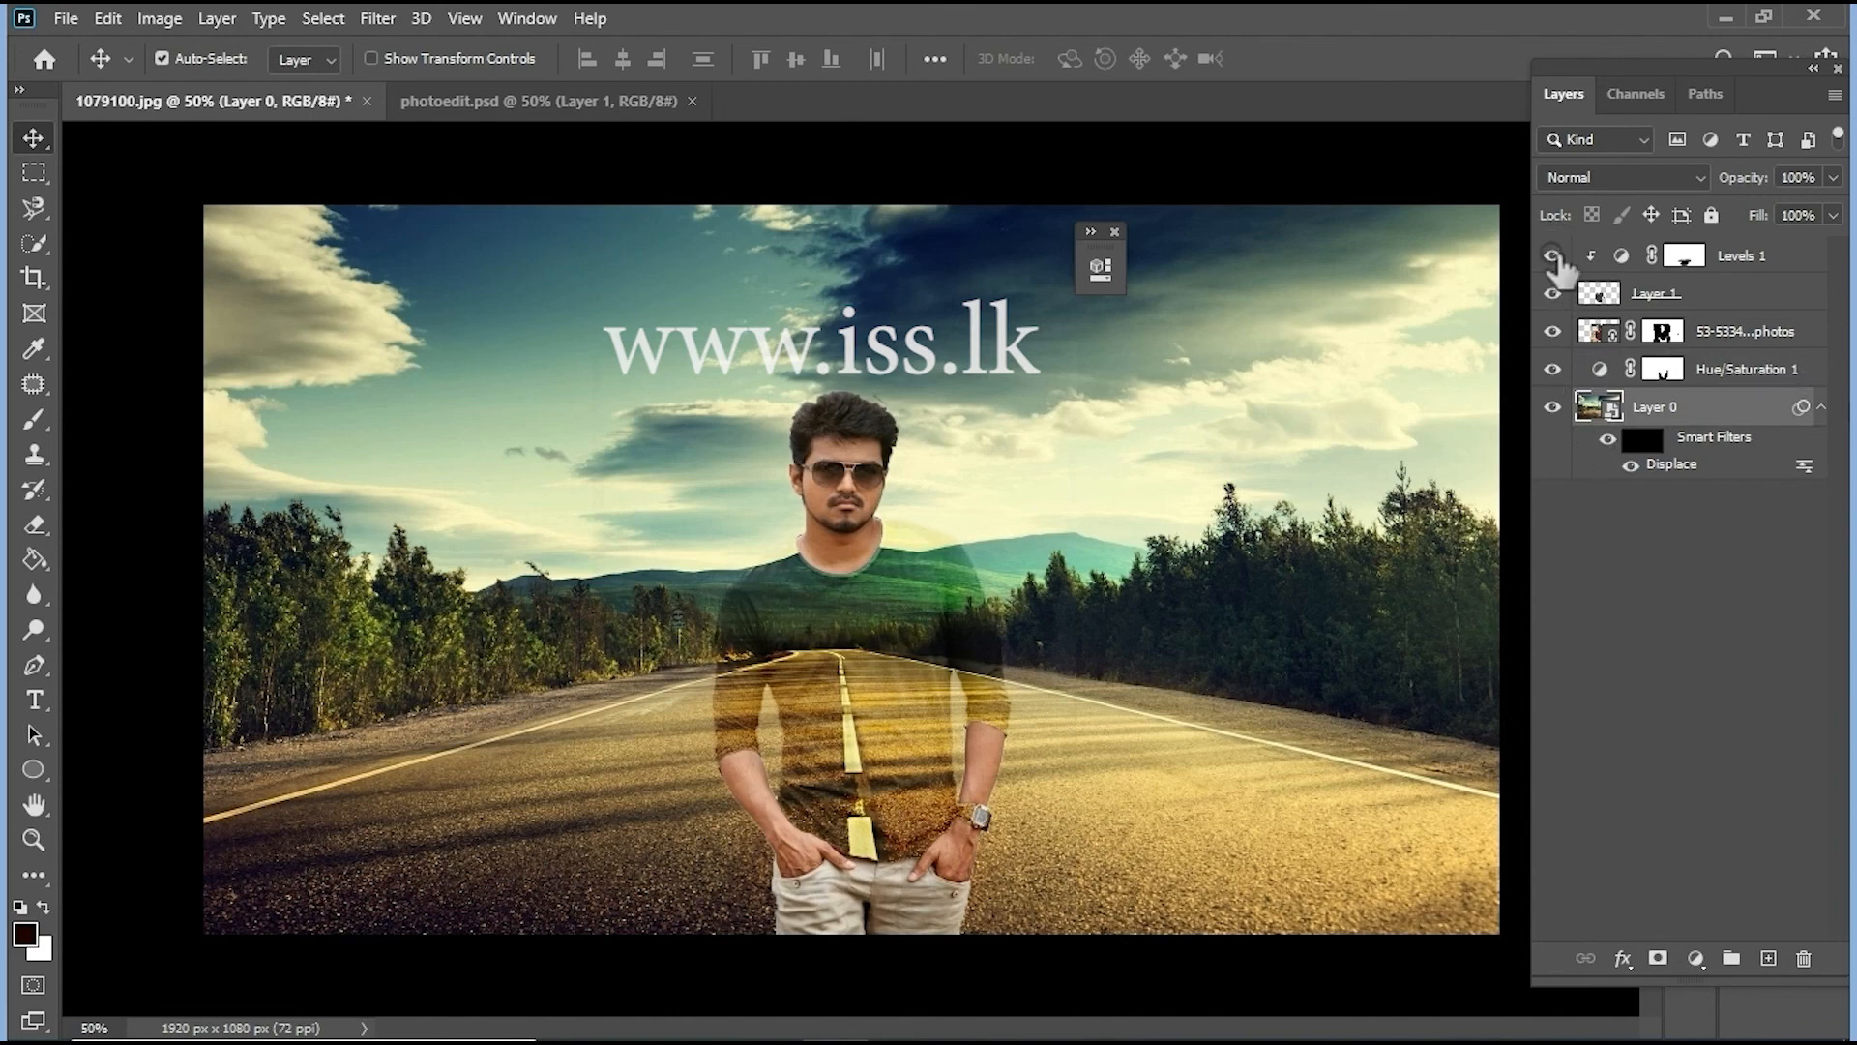
click(1553, 256)
click(1553, 256)
click(1553, 257)
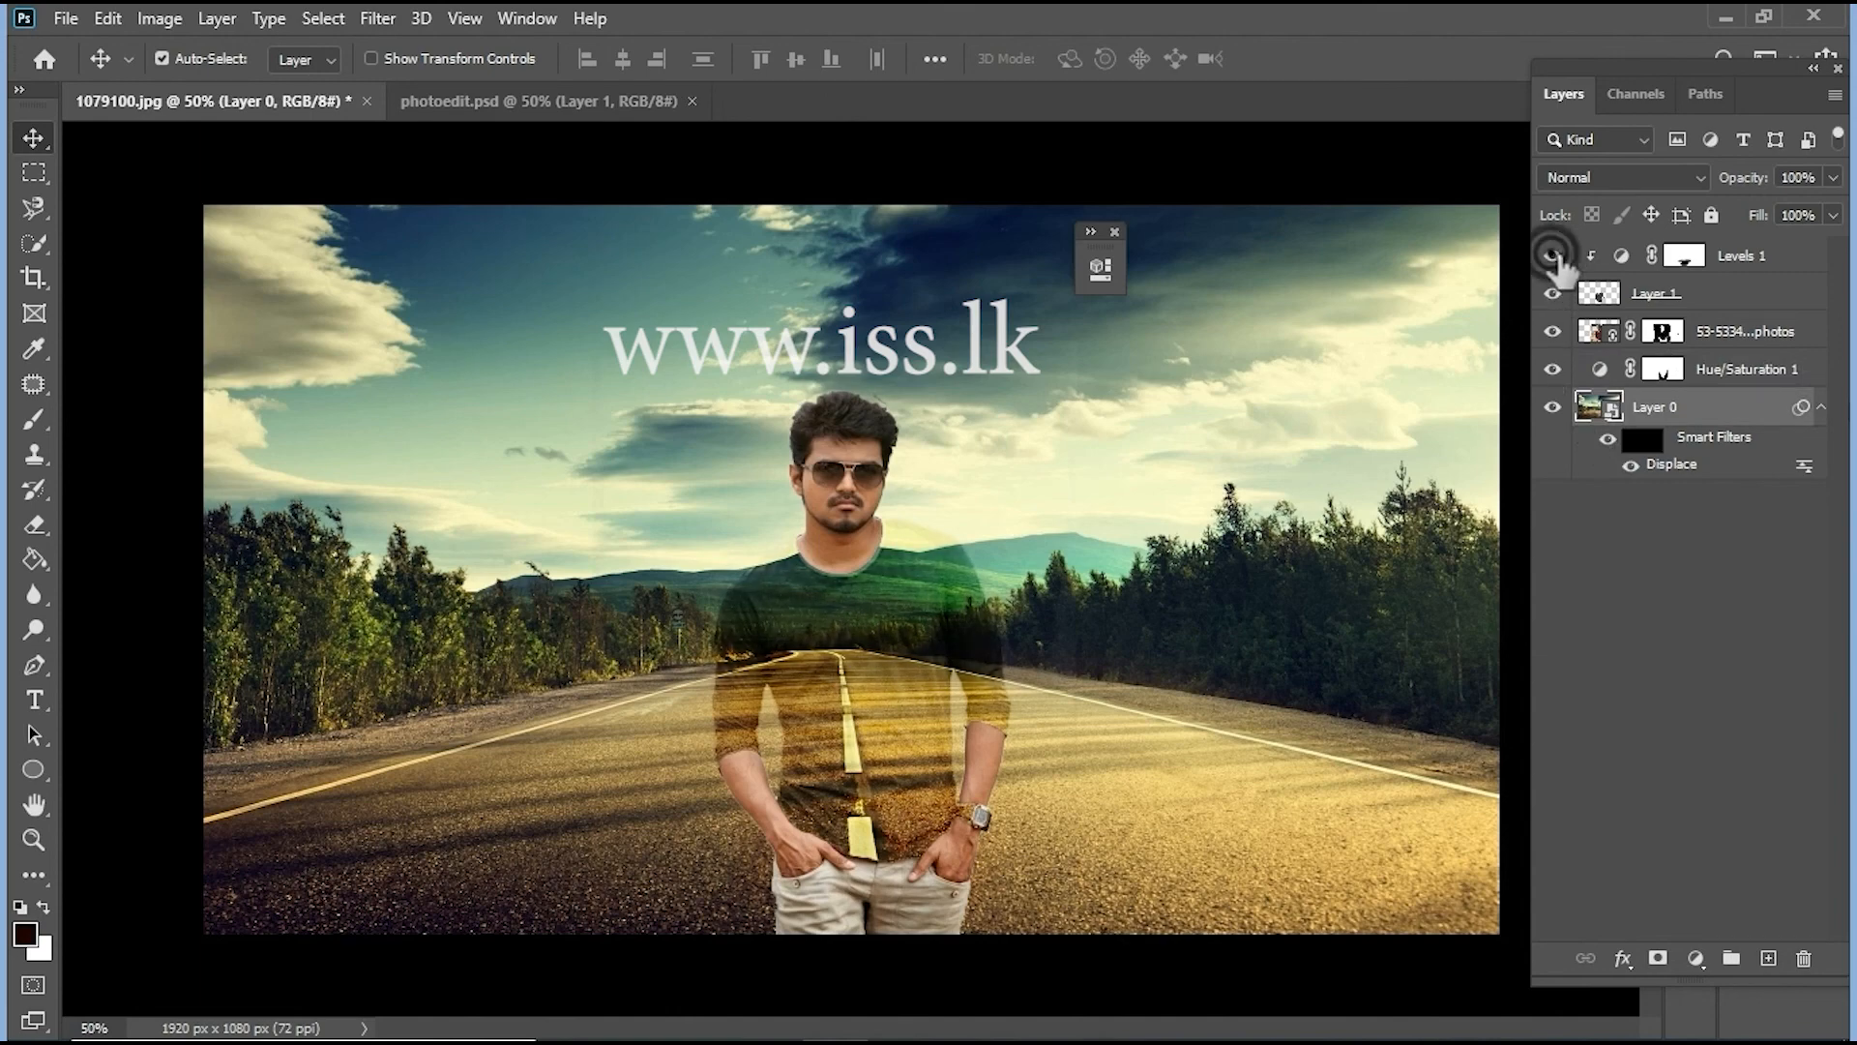